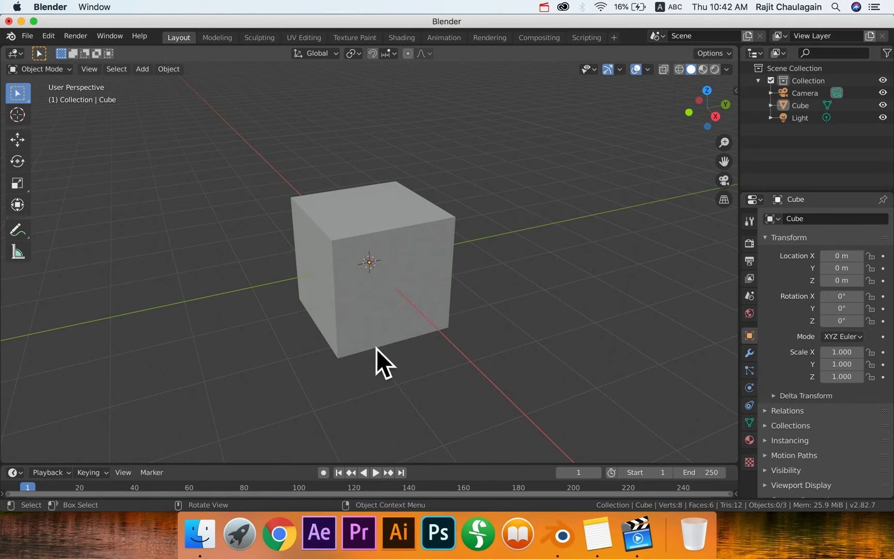
Step: Delete the default cube from the scene
scroll(376, 348, "down", 2)
scroll(377, 349, "up", 1)
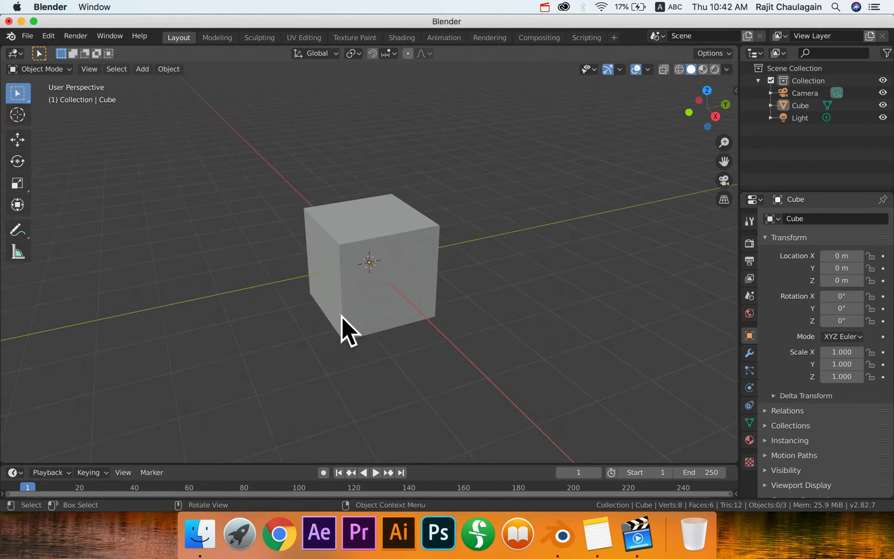
left_click(416, 314)
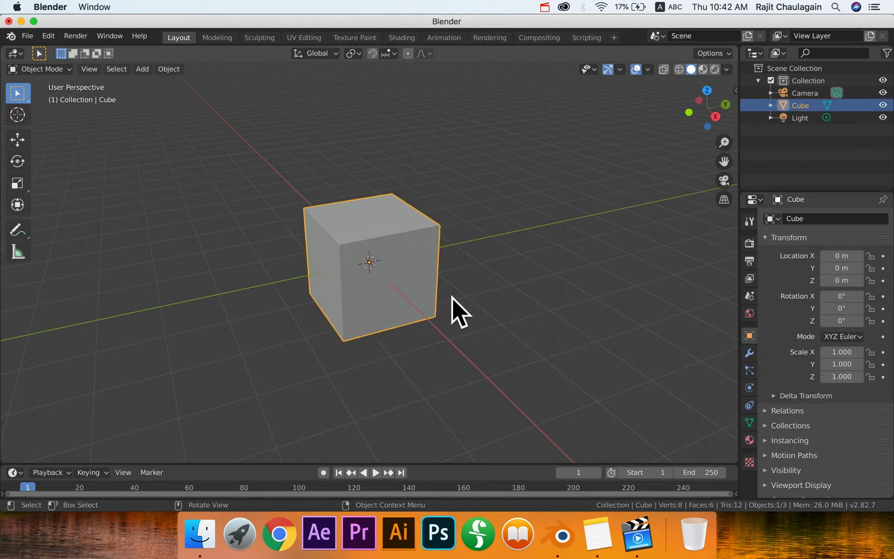
key("x")
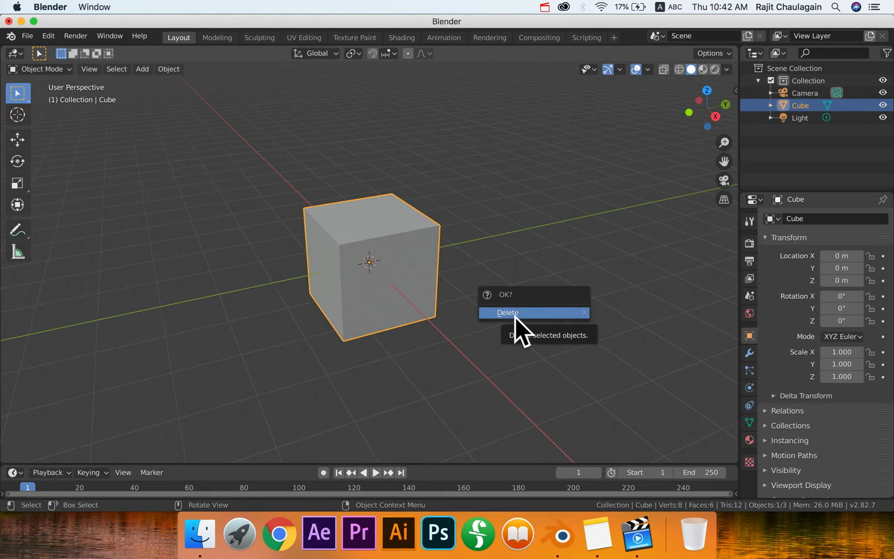
left_click(515, 313)
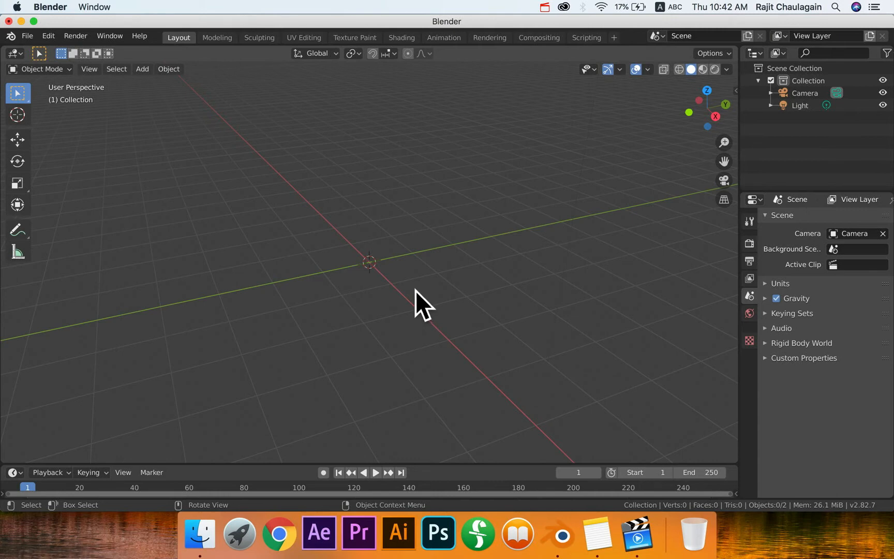
Step: Add a cylinder mesh and expand its creation settings
key("shift+a")
mouse_move(417, 282)
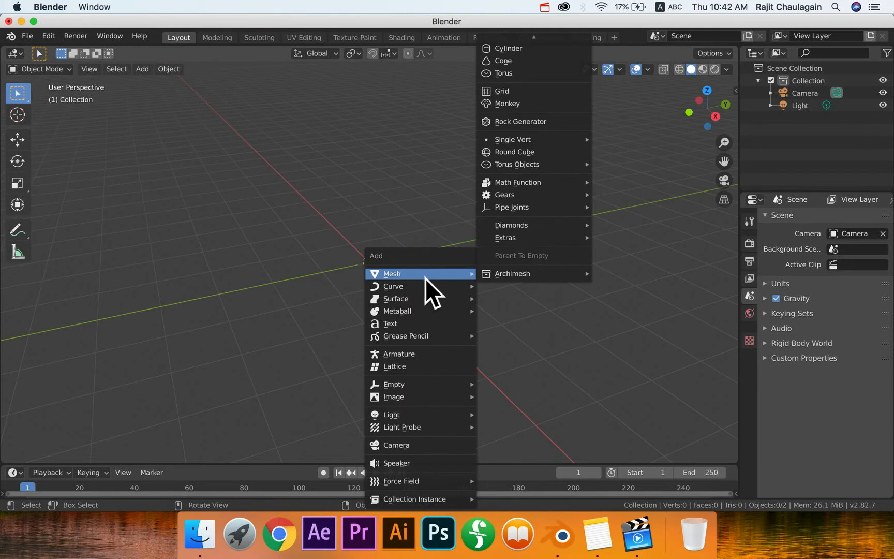
scroll(518, 83, "up", 3)
left_click(515, 85)
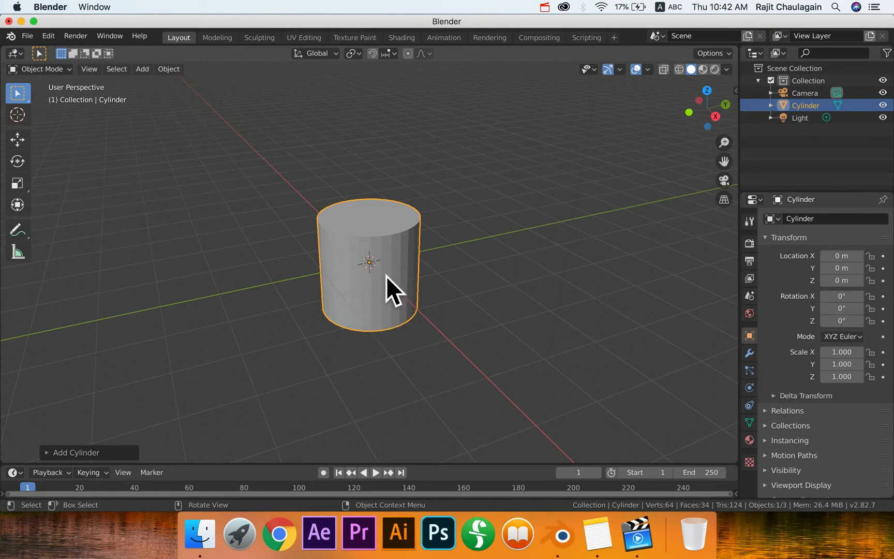
left_click(47, 453)
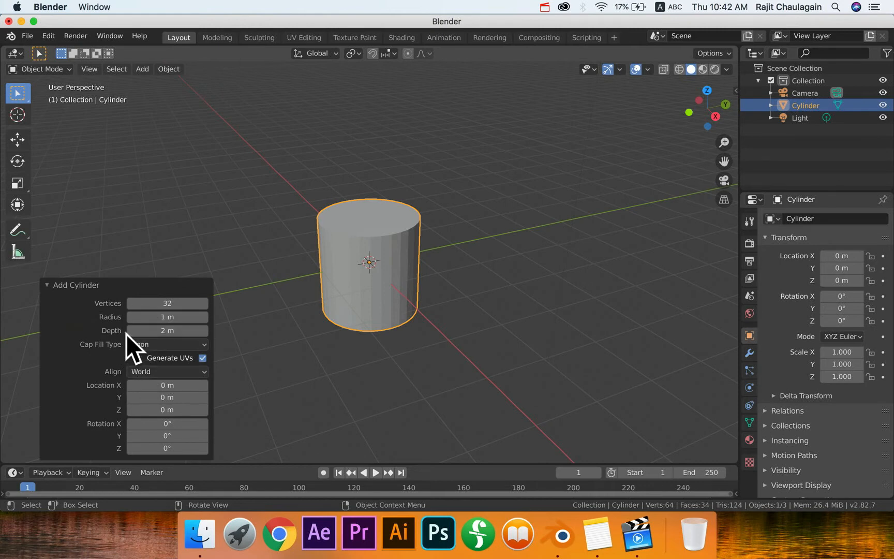
Step: Move the cylinder about 0.106 m along the Y axis
left_click(387, 380)
left_click(374, 266)
key("shift+space")
key("g")
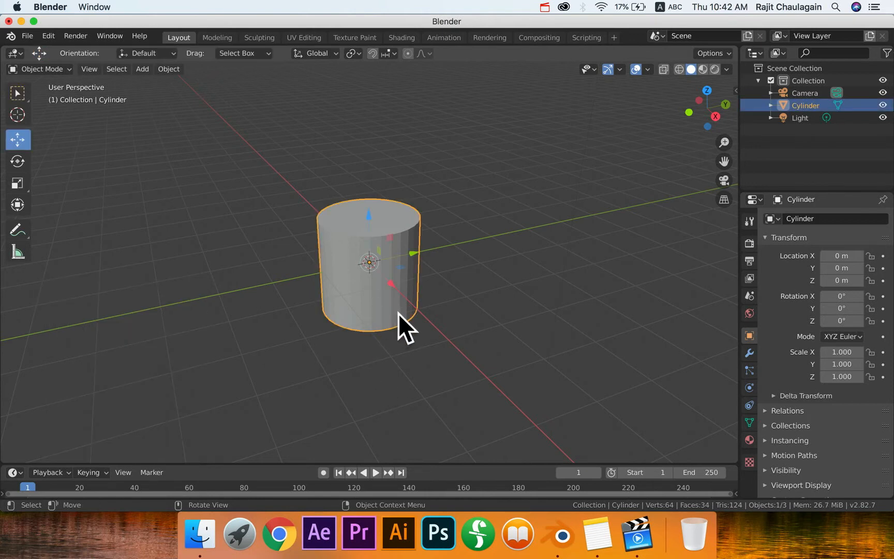
left_click_drag(415, 253, 420, 252)
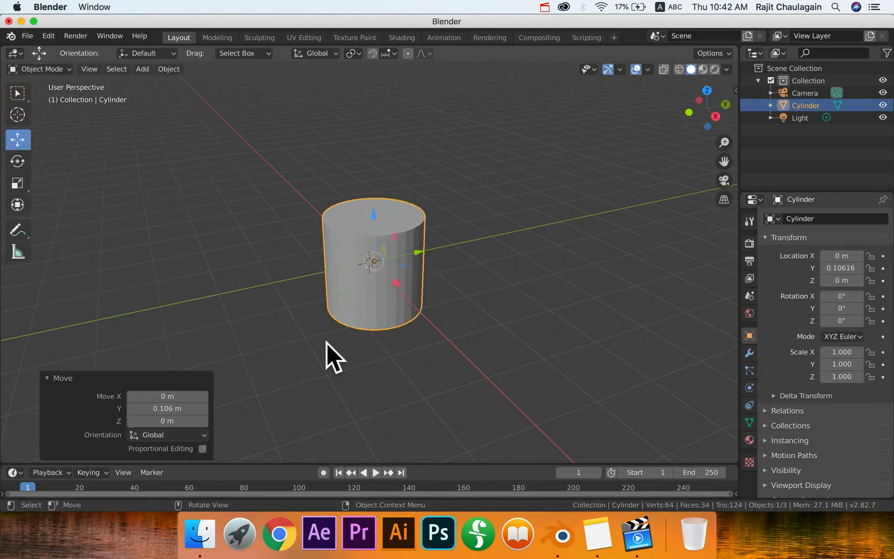
Step: Delete the moved cylinder from the scene
left_click(380, 360)
left_click(383, 288)
key("x")
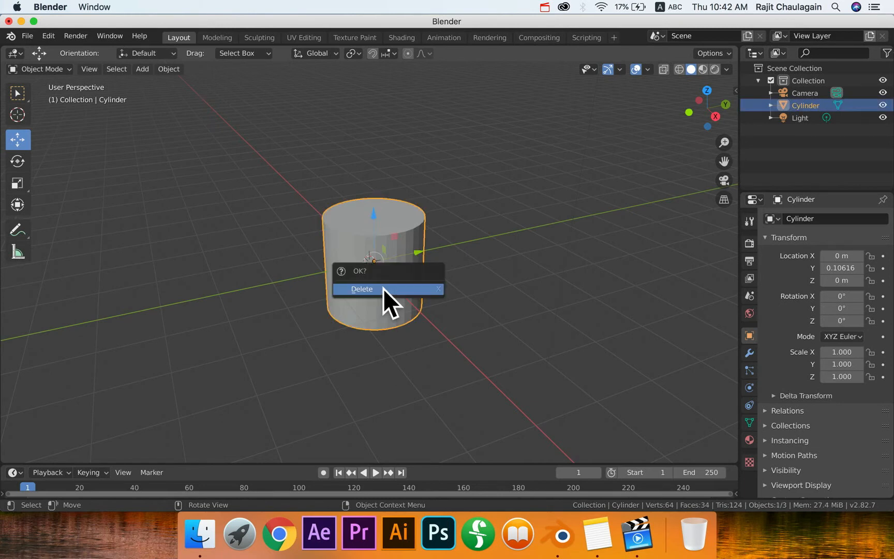
left_click(414, 289)
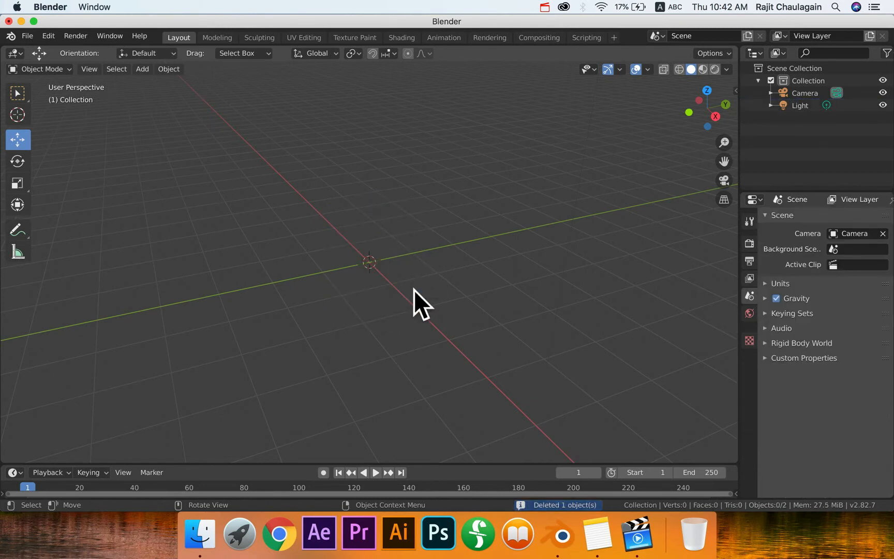
Step: Add a new cylinder mesh at the world origin
key("shift+a")
mouse_move(411, 276)
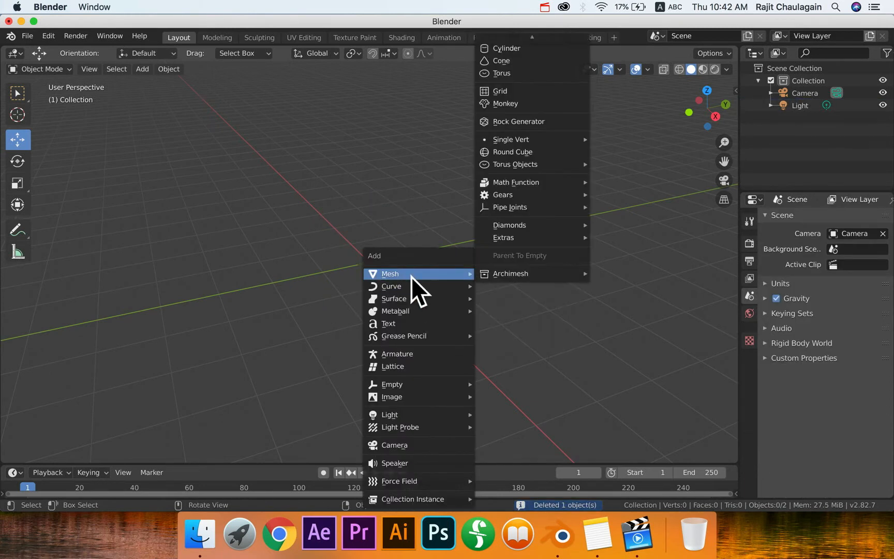
left_click(518, 49)
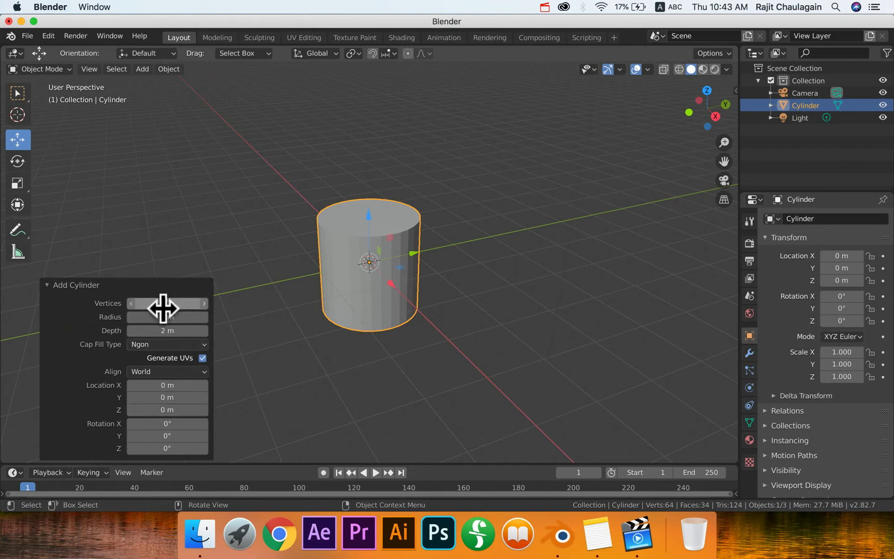
Step: Set the new cylinder's vertex count to 12
scroll(368, 347, "up", 1)
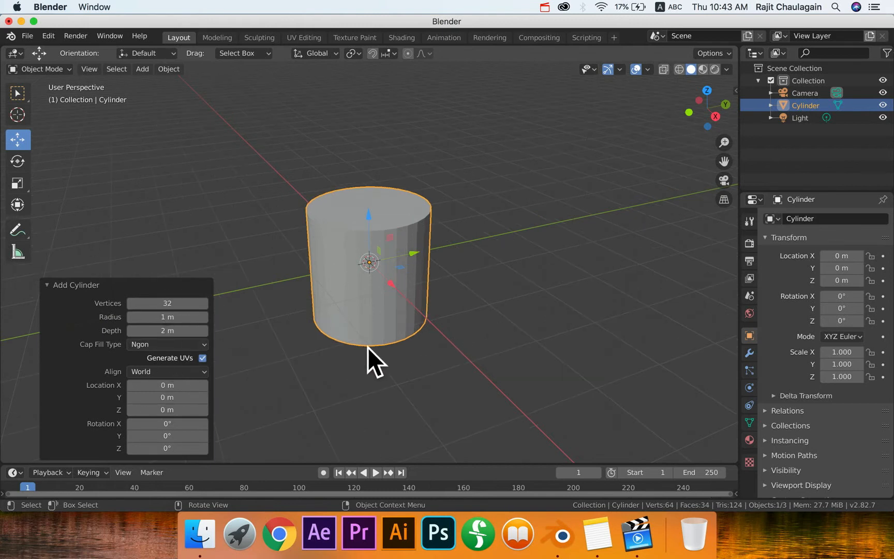
scroll(368, 347, "up", 1)
left_click(181, 304)
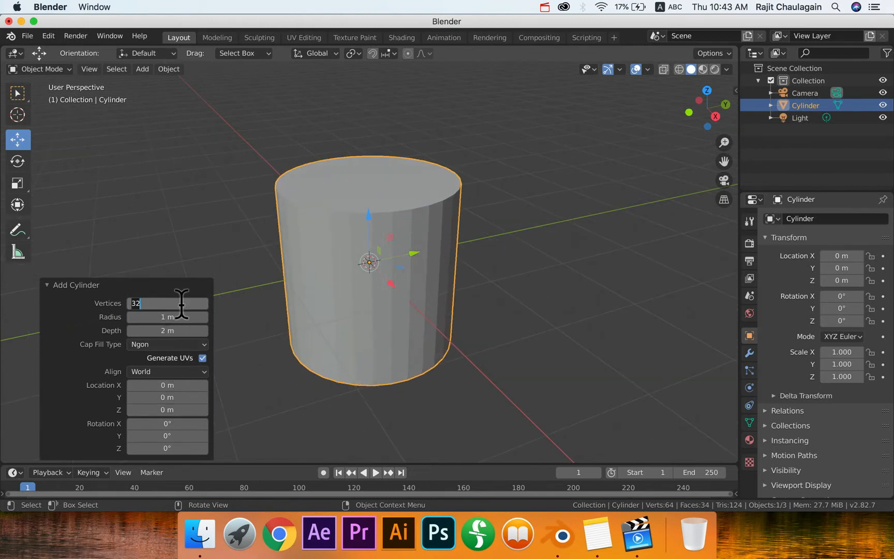
type("12")
key("Return")
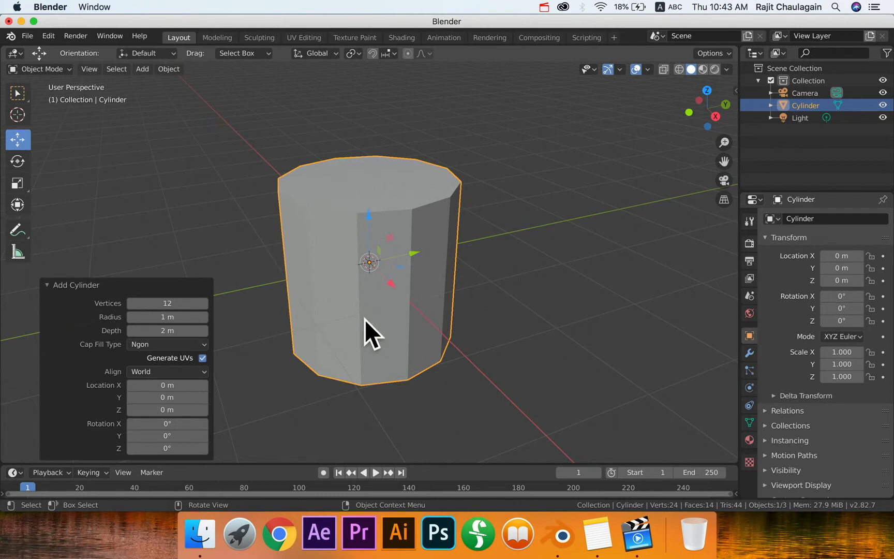
Step: Set the cylinder's vertex count back to 32
left_click(168, 303)
type("32")
key("Return")
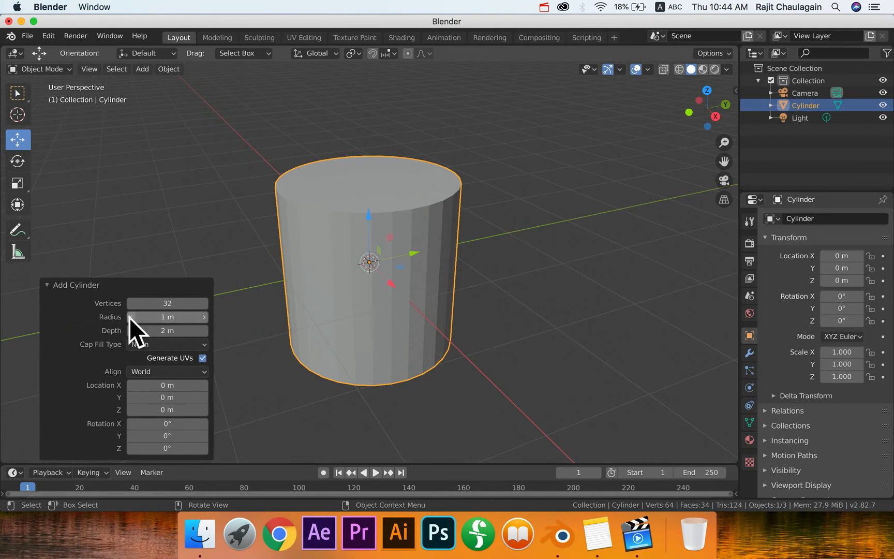
Step: Set the cylinder's radius to 0.1 m and its depth to 0.2 m
left_click(172, 318)
type("0.1m")
key("Return")
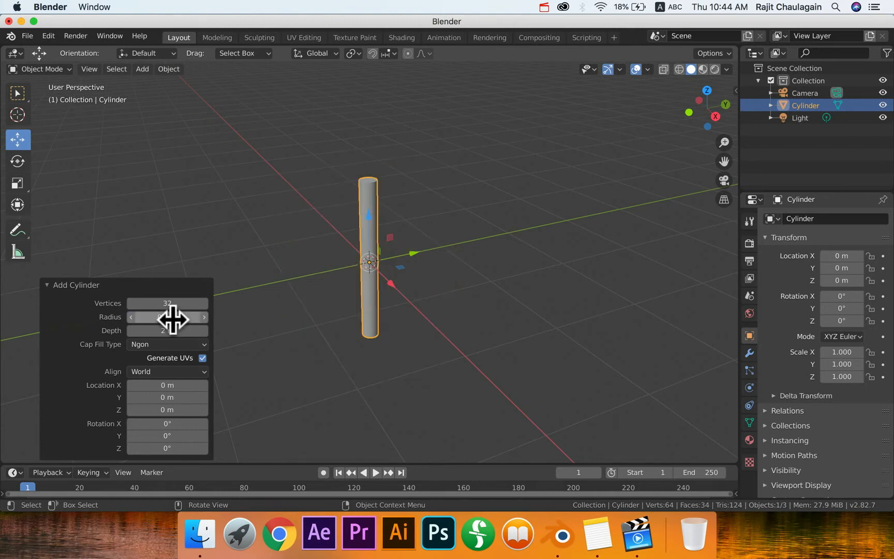
left_click(175, 332)
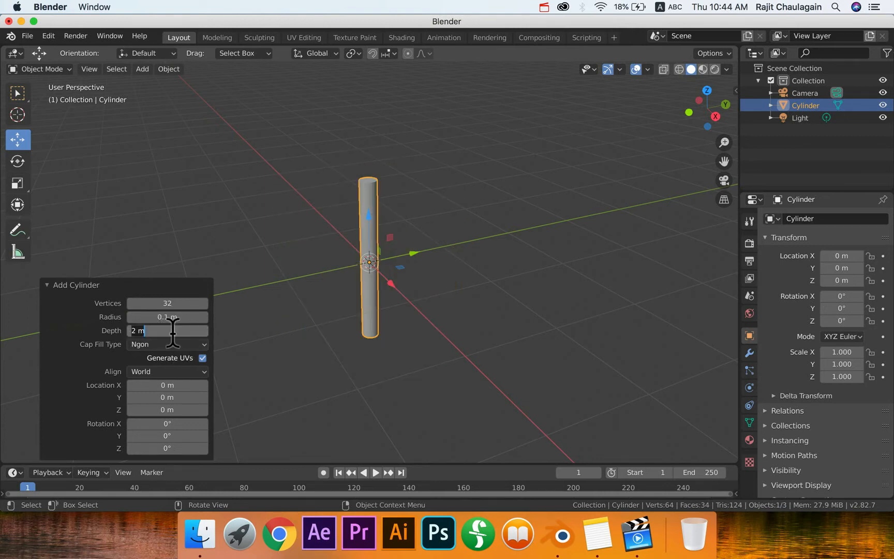
type("0.2m")
key("Return")
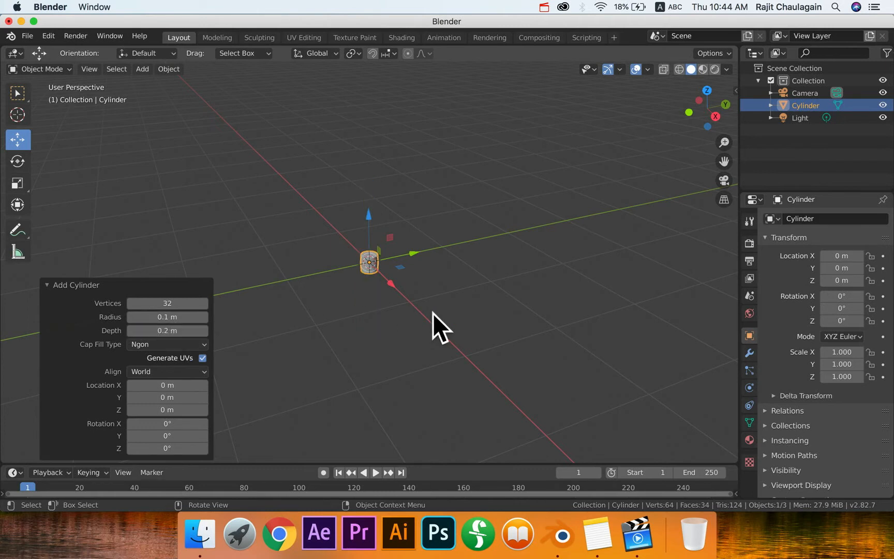
scroll(425, 314, "up", 8)
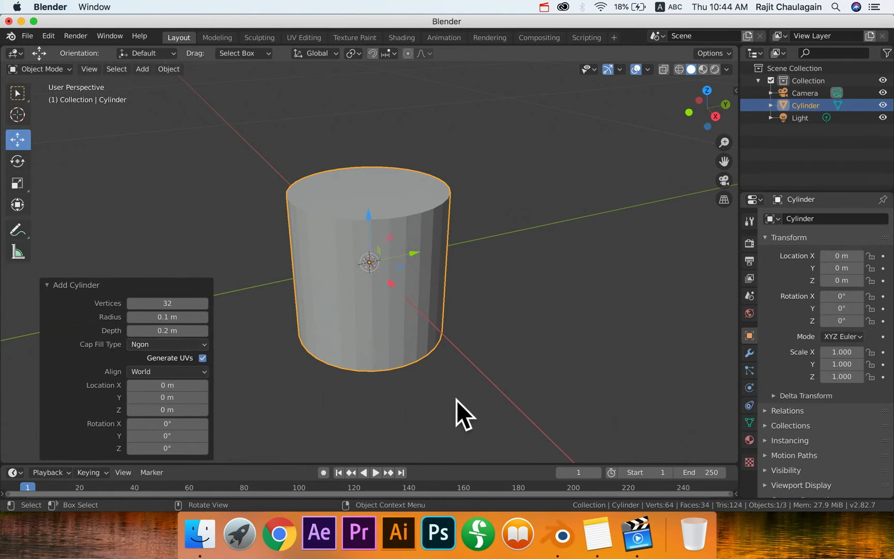
Step: Raise the cylinder along Z to about 0.101 m so its base rests on the ground line, aligning it in right orthographic view
left_click(580, 354)
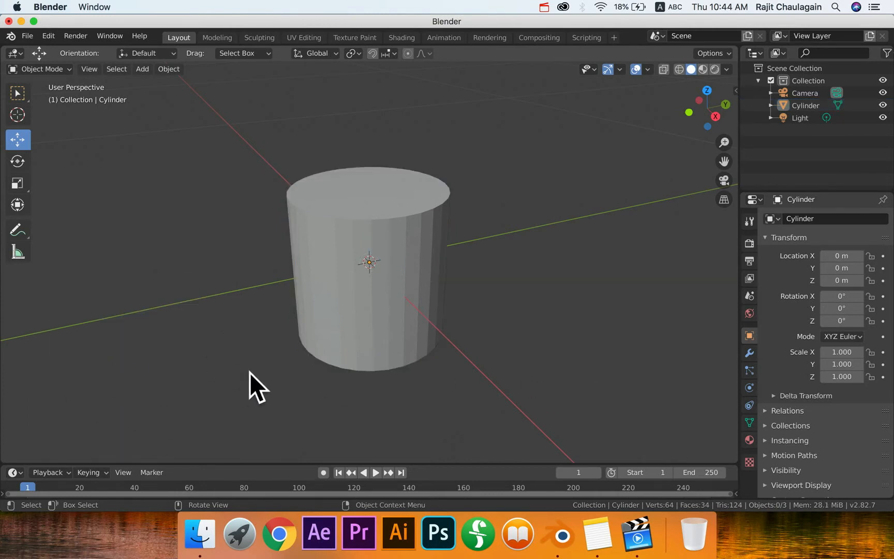
scroll(249, 373, "up", 3)
mouse_move(251, 372)
middle_mouse_down()
mouse_move(240, 373)
mouse_move(299, 370)
mouse_move(263, 363)
middle_mouse_up()
scroll(290, 363, "down", 2)
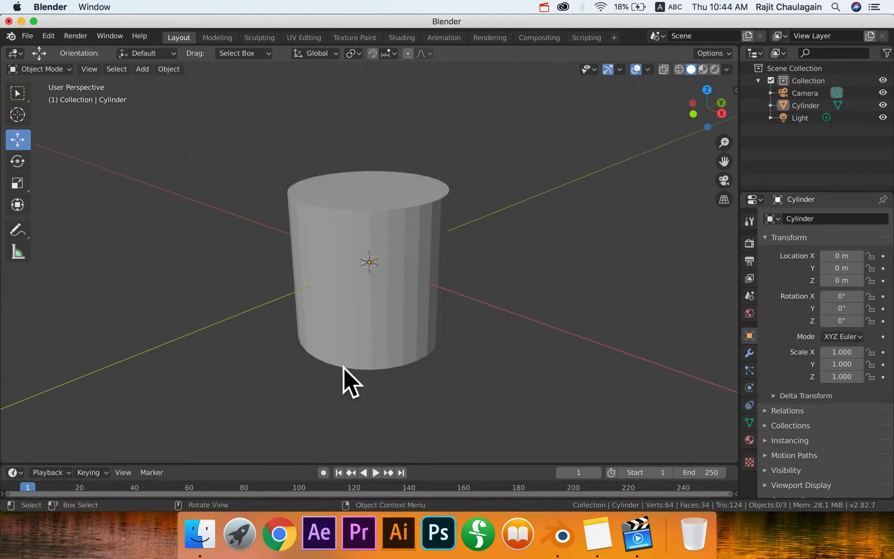
scroll(343, 368, "up", 2)
middle_click_drag(404, 362, 379, 379)
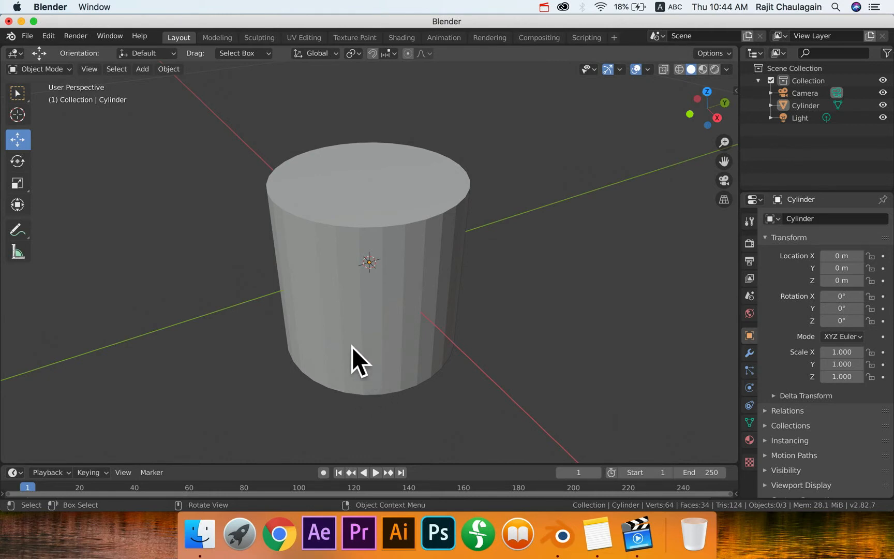
left_click(372, 317)
left_click_drag(367, 218, 367, 167)
middle_click_drag(410, 322, 434, 292)
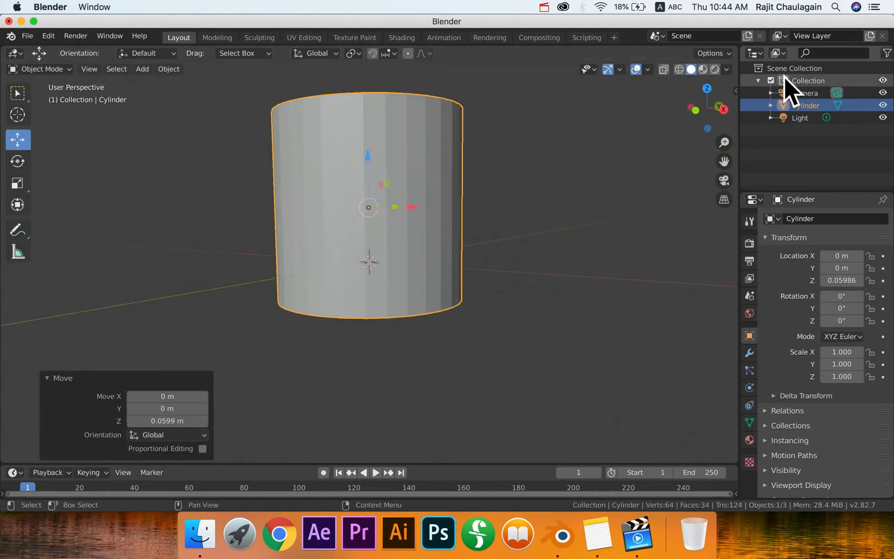
left_click(714, 110)
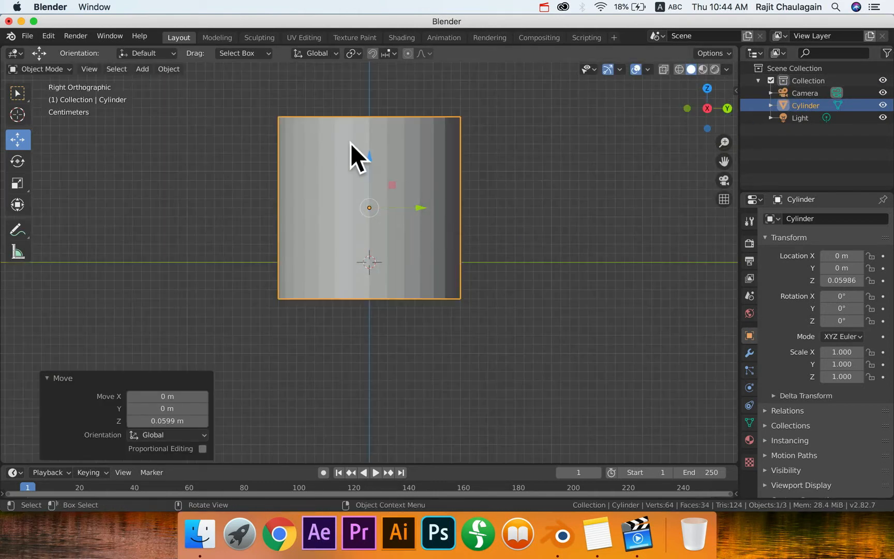
left_click_drag(369, 152, 372, 111)
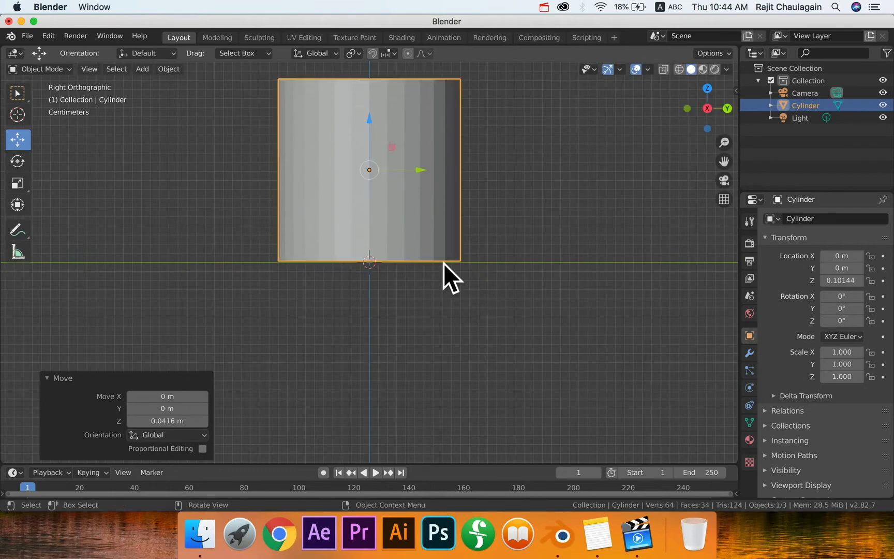
Step: Try scaling the cylinder along Z to about 0.629, and undo the scaling
middle_click_drag(505, 247, 460, 284)
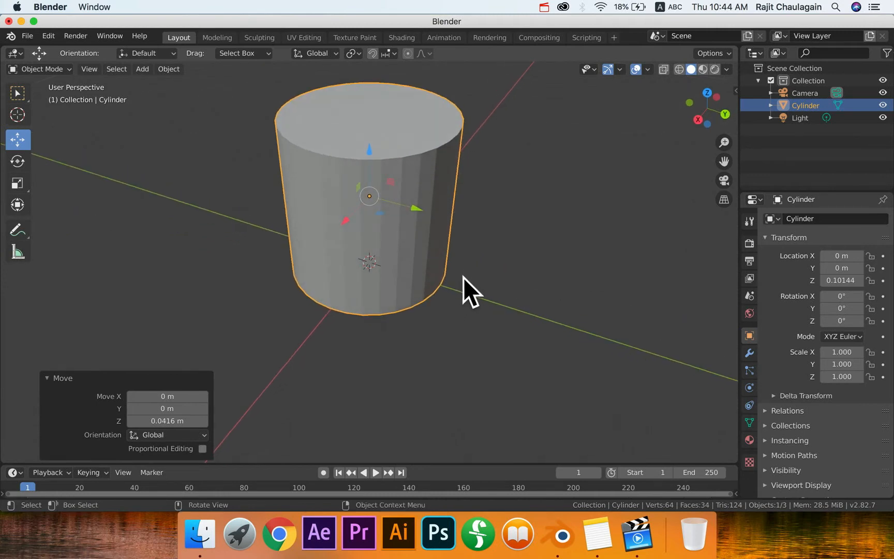
mouse_move(473, 286)
middle_mouse_down()
mouse_move(471, 262)
mouse_move(471, 281)
mouse_move(461, 277)
middle_mouse_up()
key("shift+space")
key("s")
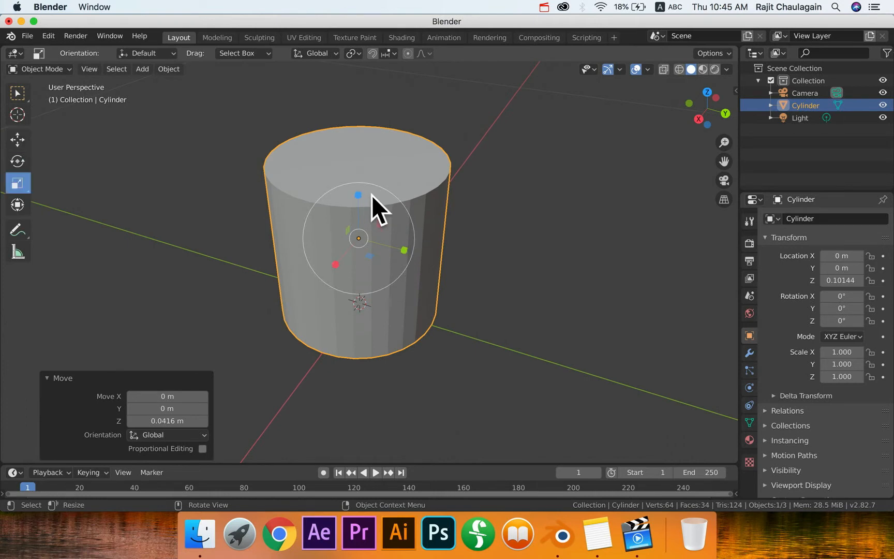
left_click_drag(361, 199, 361, 220)
middle_click_drag(408, 250, 470, 231)
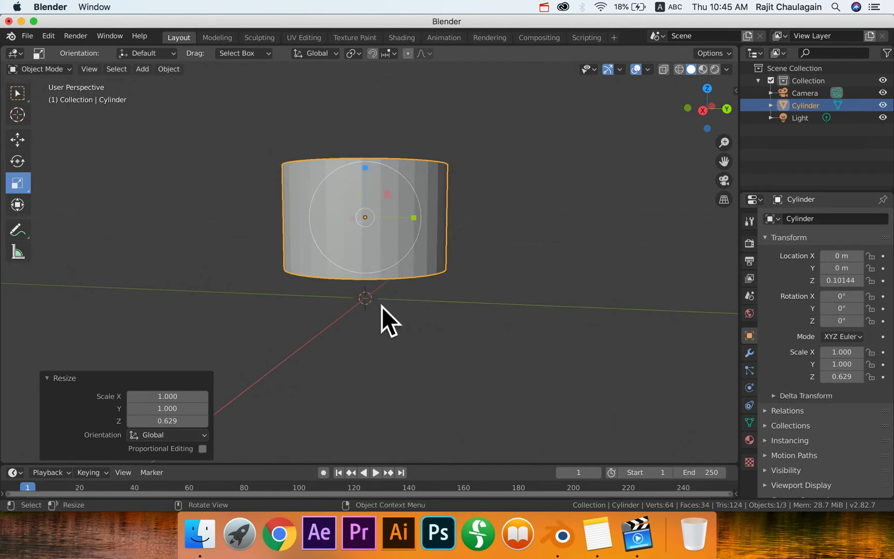
key("super+z")
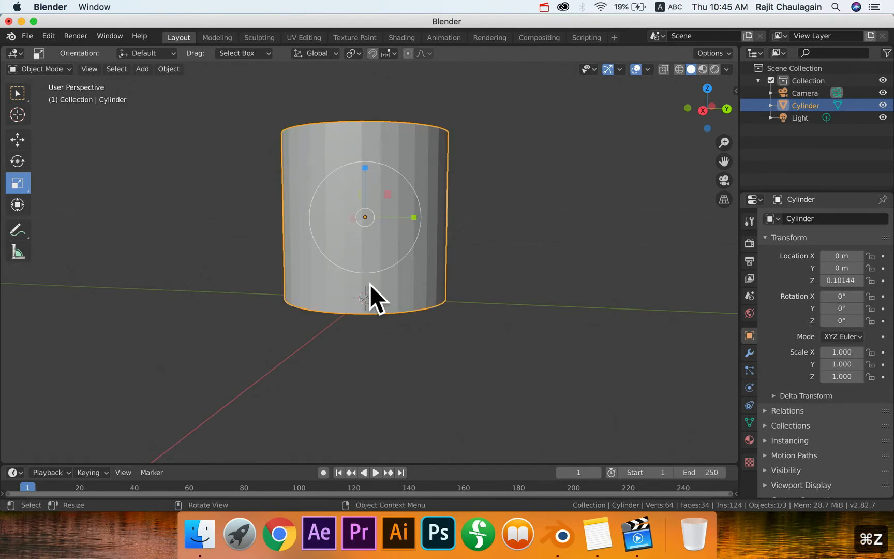
Step: Place the 3D cursor at the centre of the cylinder's base and set the cylinder's origin to the 3D cursor
middle_click_drag(403, 326, 381, 295)
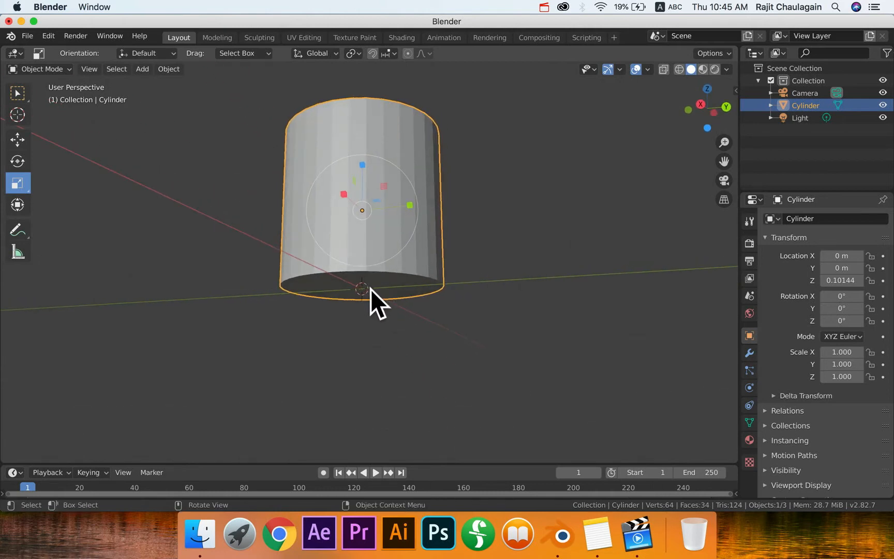
key("shift")
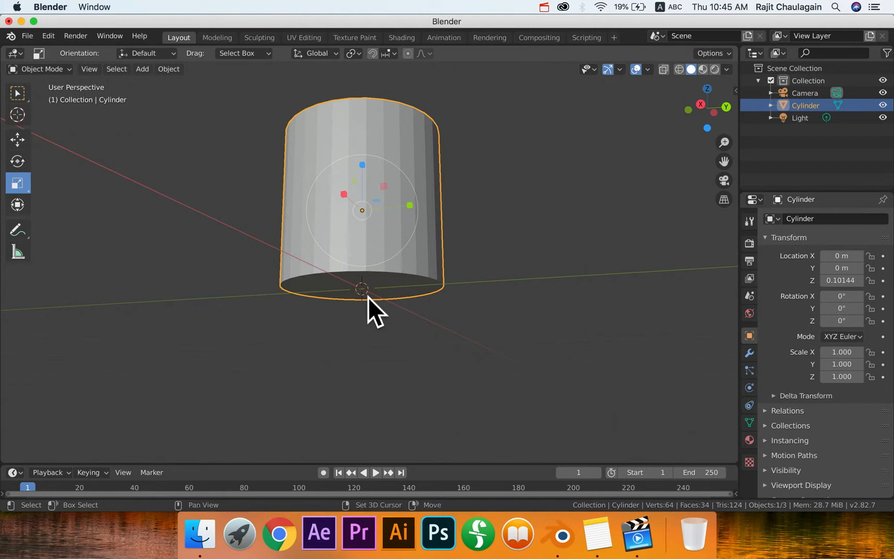
middle_click_drag(381, 307, 359, 299)
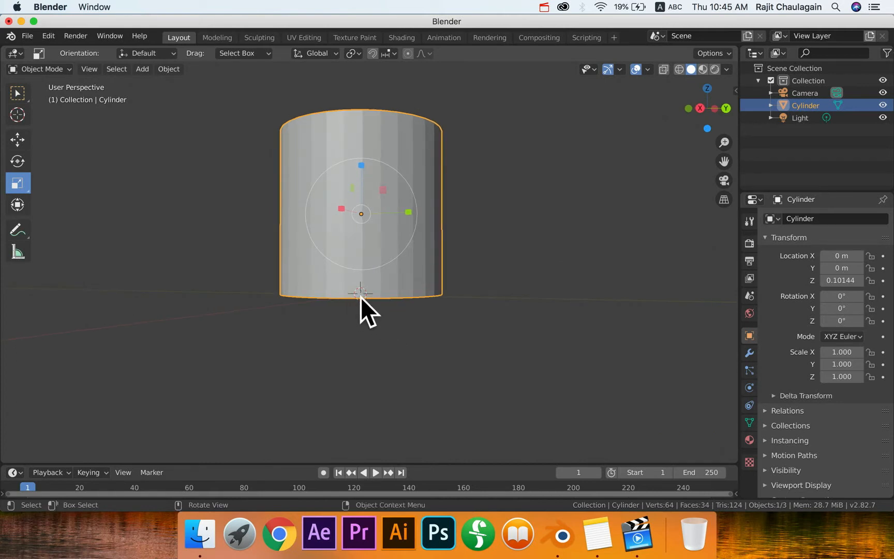
right_click(399, 259)
mouse_move(408, 292)
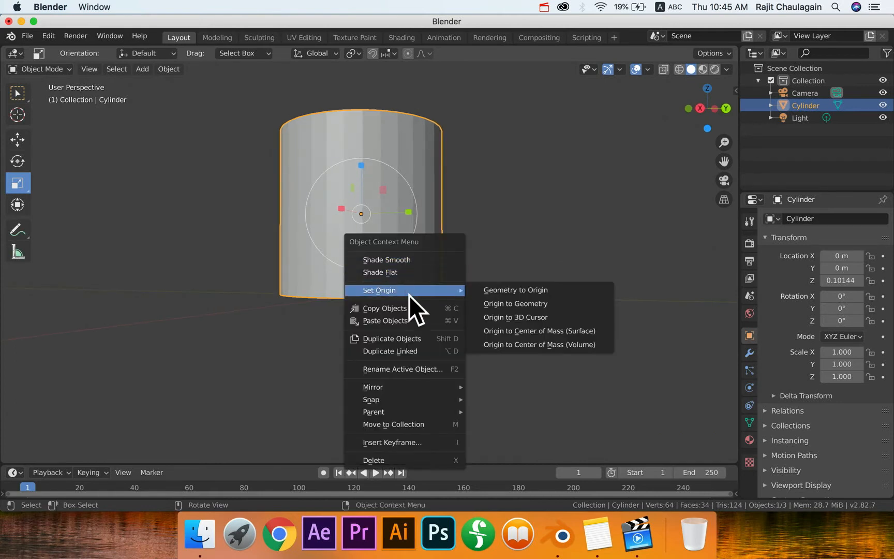
left_click(530, 317)
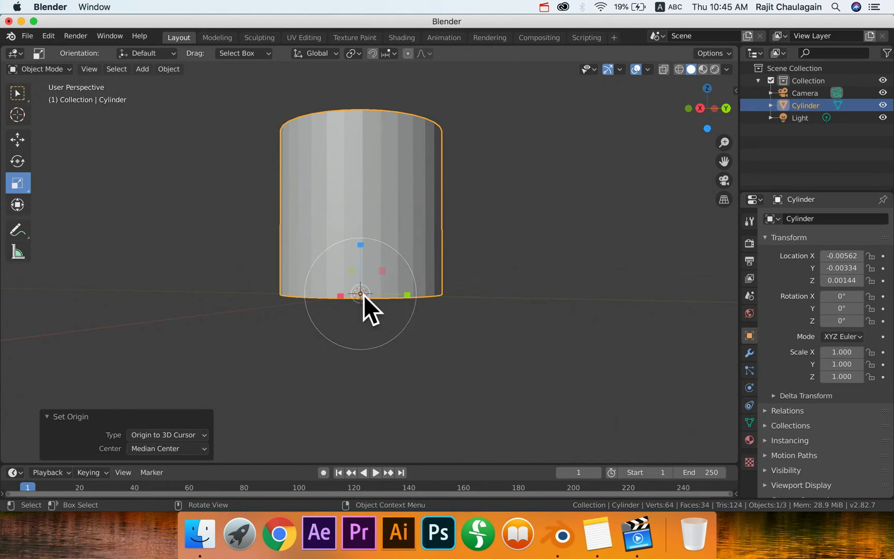
Step: Scale the cylinder down along Z only, to about 0.763
middle_click_drag(470, 287, 333, 254)
left_click_drag(360, 248, 363, 300)
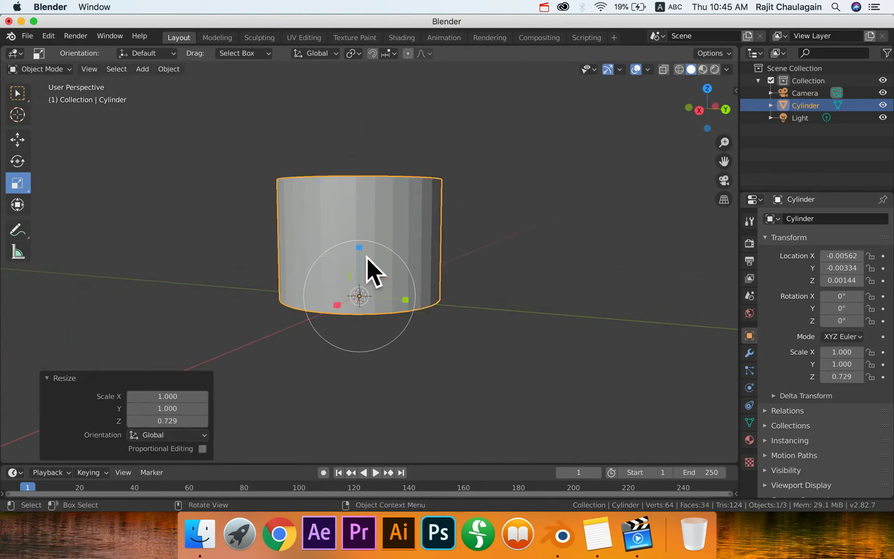
mouse_move(360, 249)
left_mouse_down()
mouse_move(374, 261)
mouse_move(362, 230)
left_mouse_up()
left_click(489, 263)
left_click(366, 282)
left_click(489, 320)
Step: Open the cylinder's mesh in Edit Mode with nothing selected and face selection active
middle_click_drag(475, 294, 486, 313)
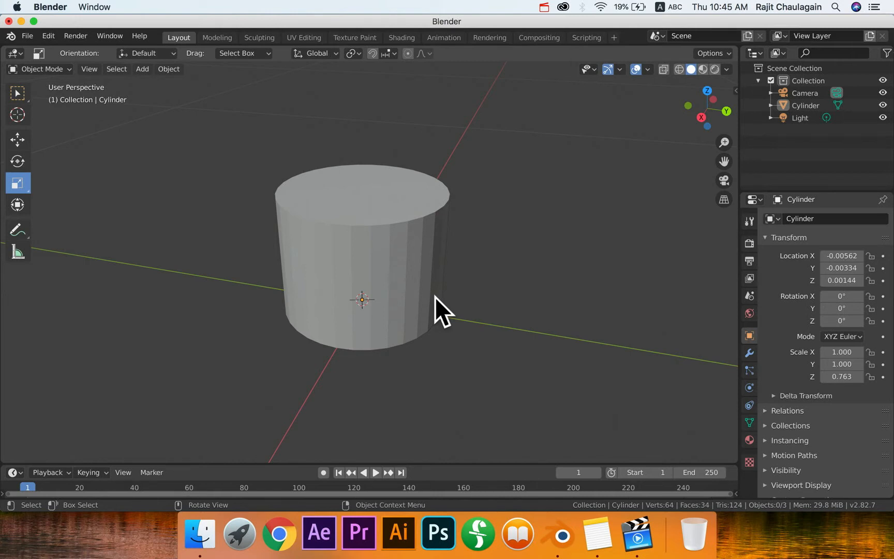
middle_click_drag(436, 297, 454, 308)
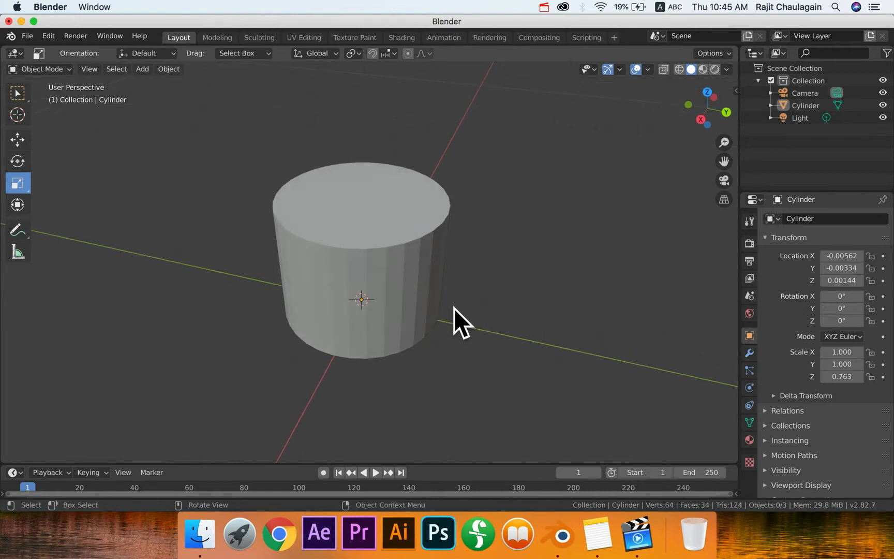
scroll(422, 343, "up", 3)
middle_click_drag(451, 359, 452, 354)
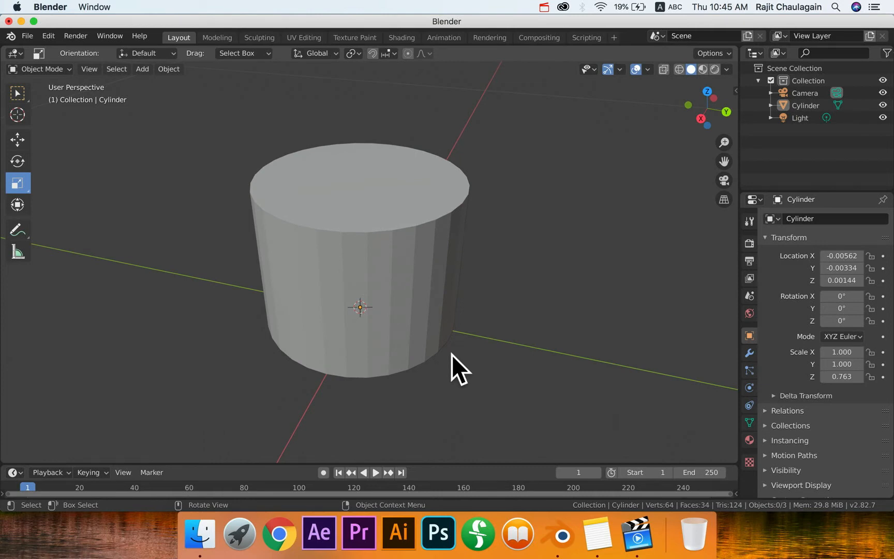
middle_click_drag(448, 354, 449, 350)
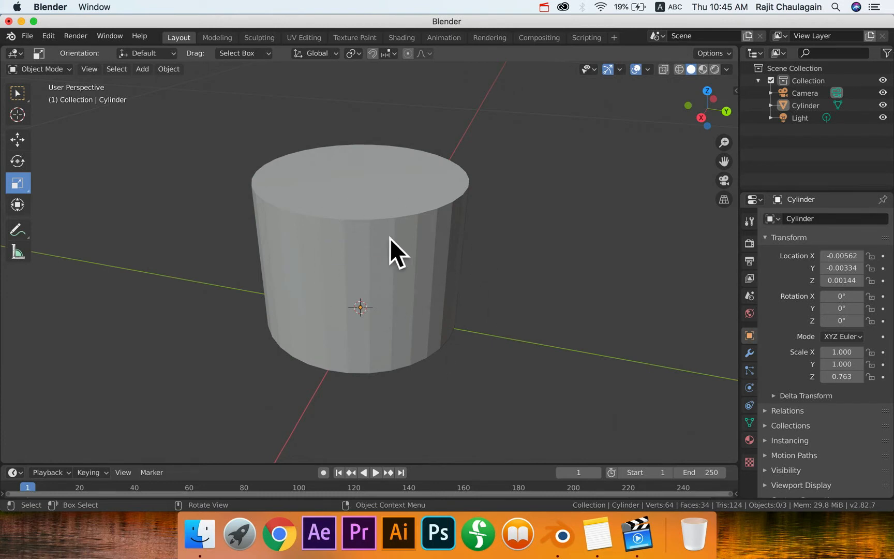
left_click(390, 253)
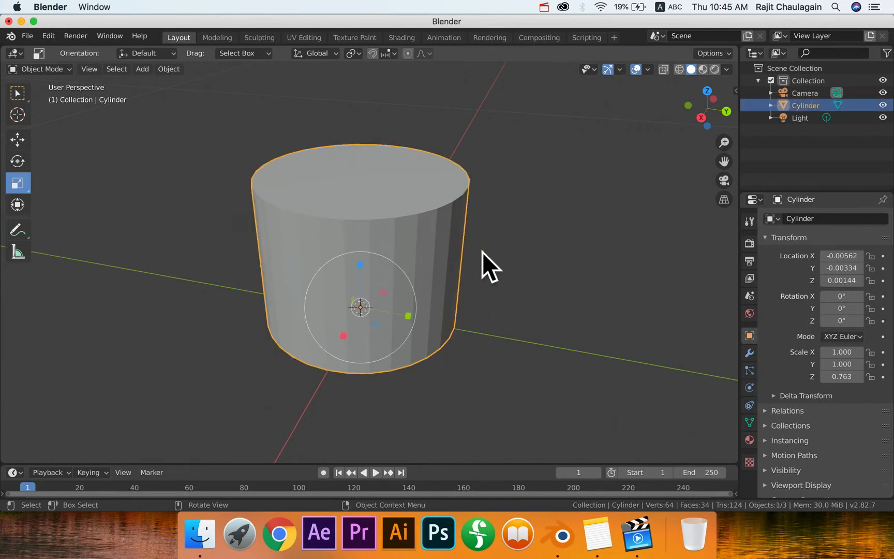
key("Tab")
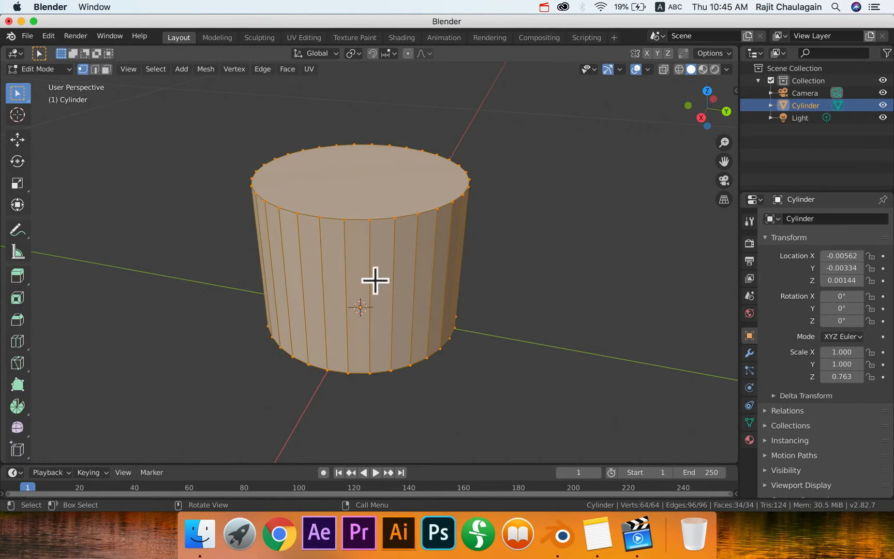
left_click(539, 316)
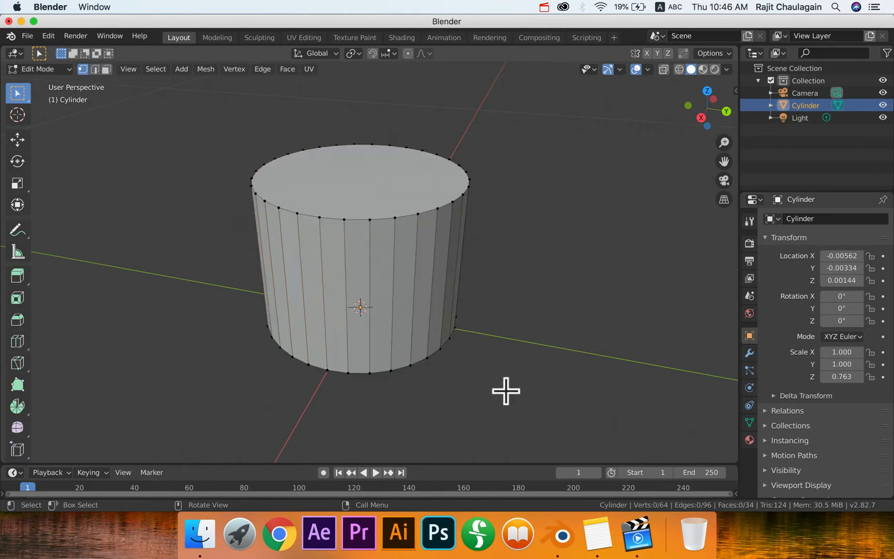
mouse_move(489, 387)
middle_mouse_down()
mouse_move(557, 367)
mouse_move(529, 358)
mouse_move(488, 374)
mouse_move(487, 389)
middle_mouse_up()
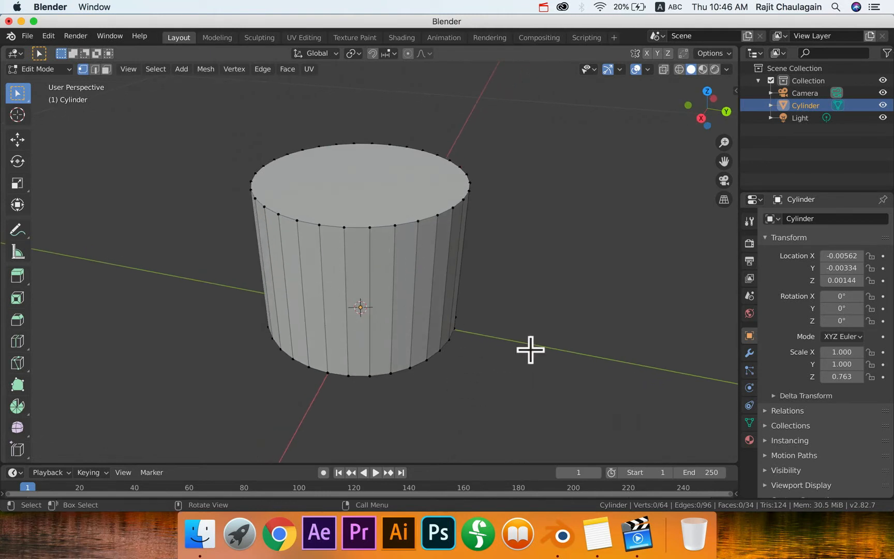
middle_click_drag(435, 398, 461, 383)
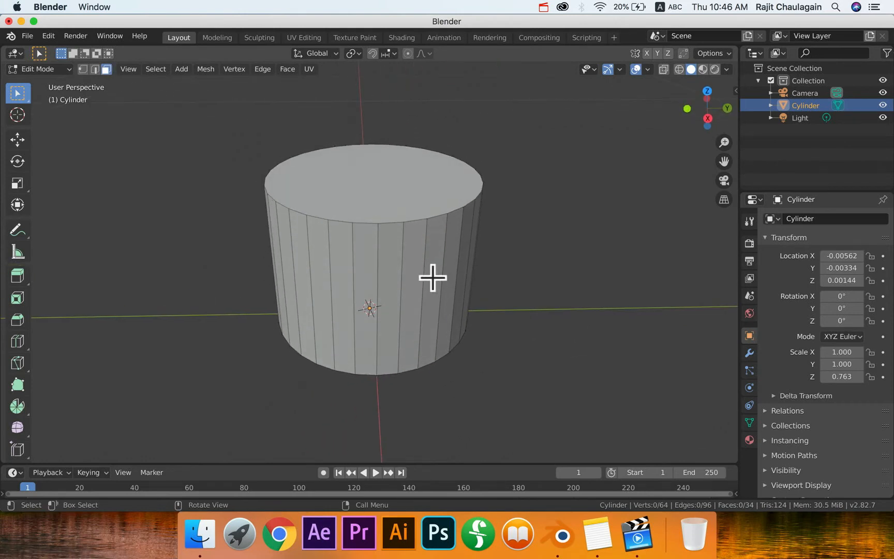
Step: Try moving one side face of the cylinder about 0.0254 m along X, then undo the move and clear the selection
left_click(433, 278)
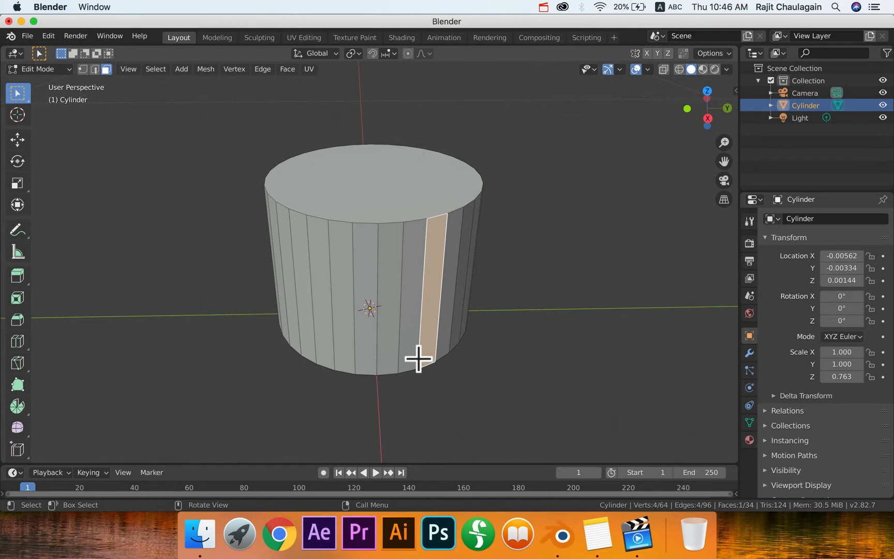
middle_click_drag(418, 358, 461, 315)
key("shift+space")
key("g")
left_click_drag(496, 310, 517, 317)
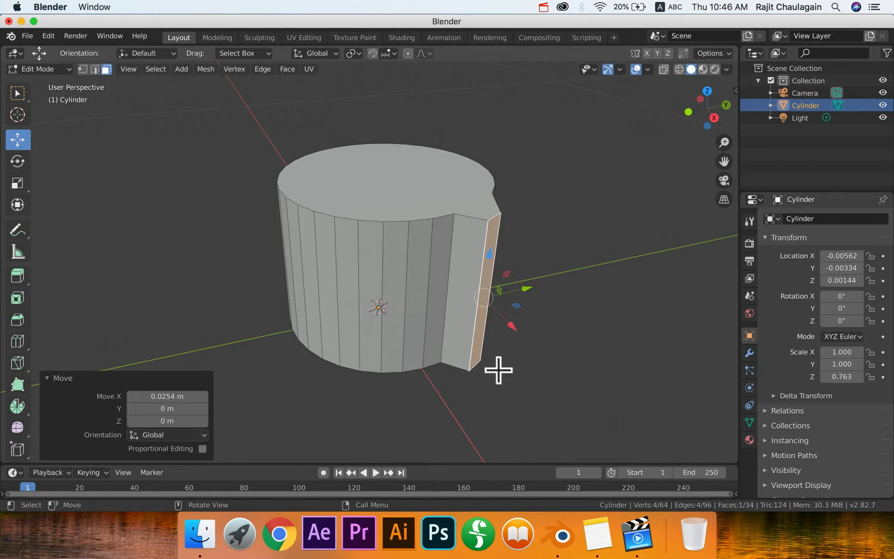
key("super+z")
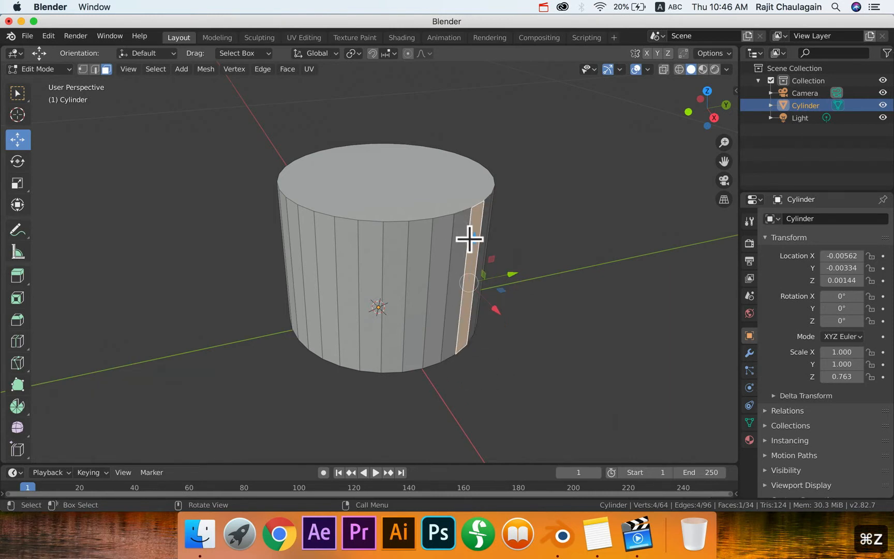
left_click(540, 332)
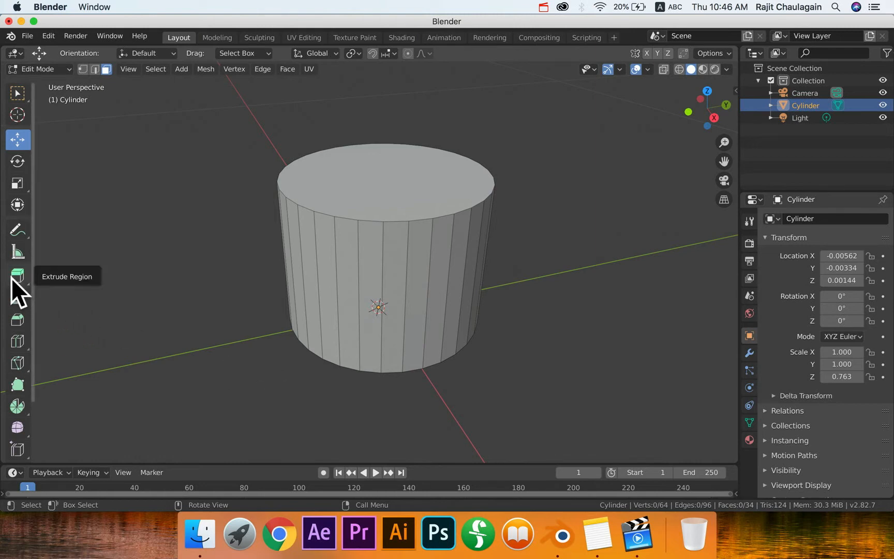
Step: Activate the Loop Cut tool for the cylinder's mesh
left_click(17, 344)
left_click(74, 345)
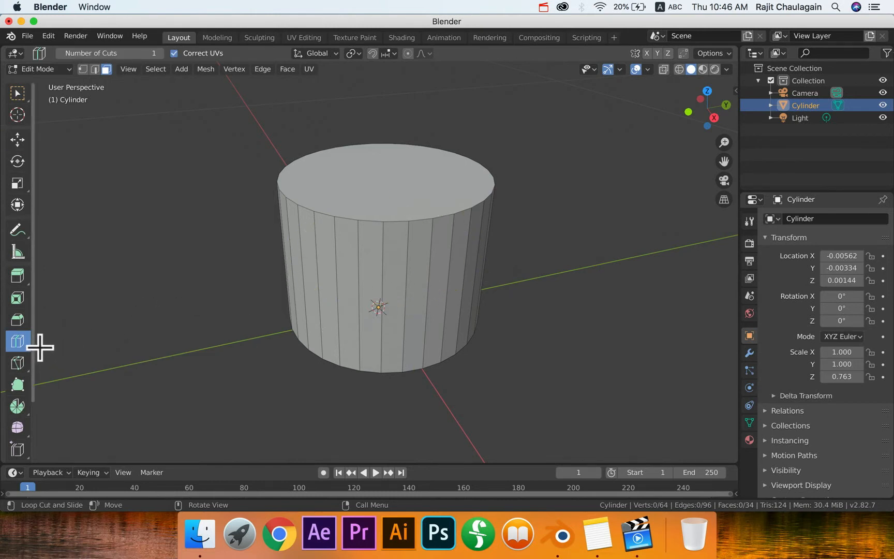
key("super+r")
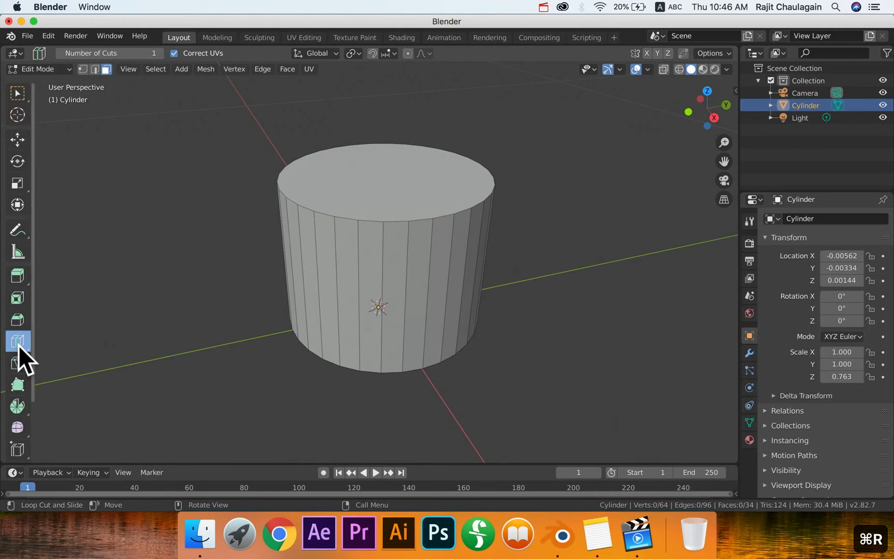
key("super+r")
Step: Try a single horizontal loop cut around the middle of the cylinder, and undo it
middle_click_drag(421, 316, 426, 301)
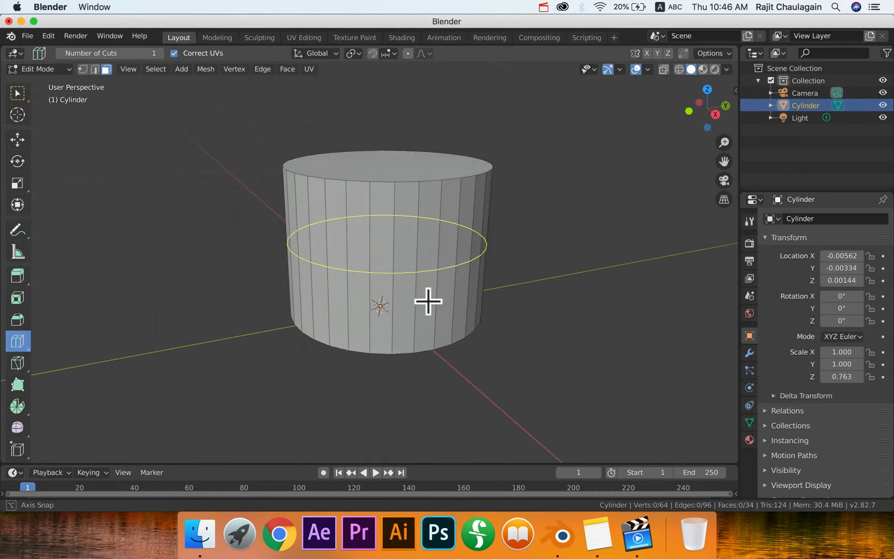
left_click(402, 271)
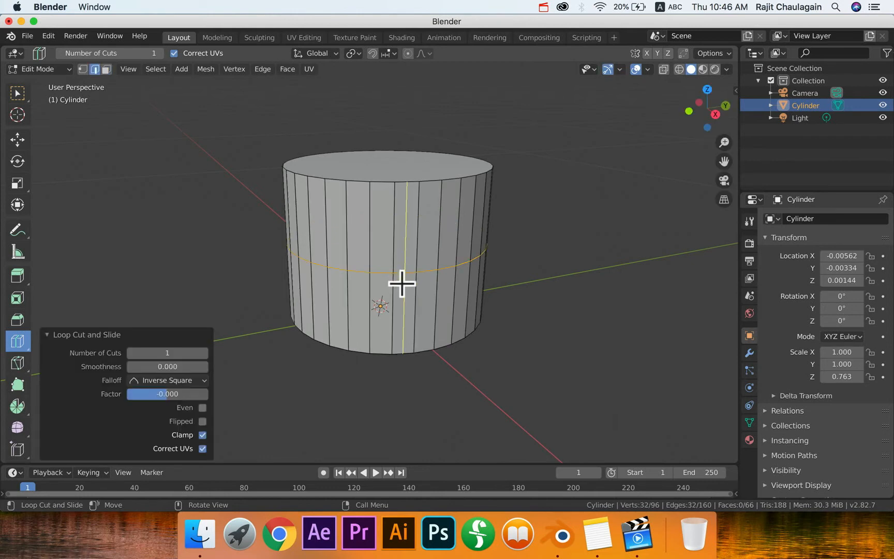
key("super+z")
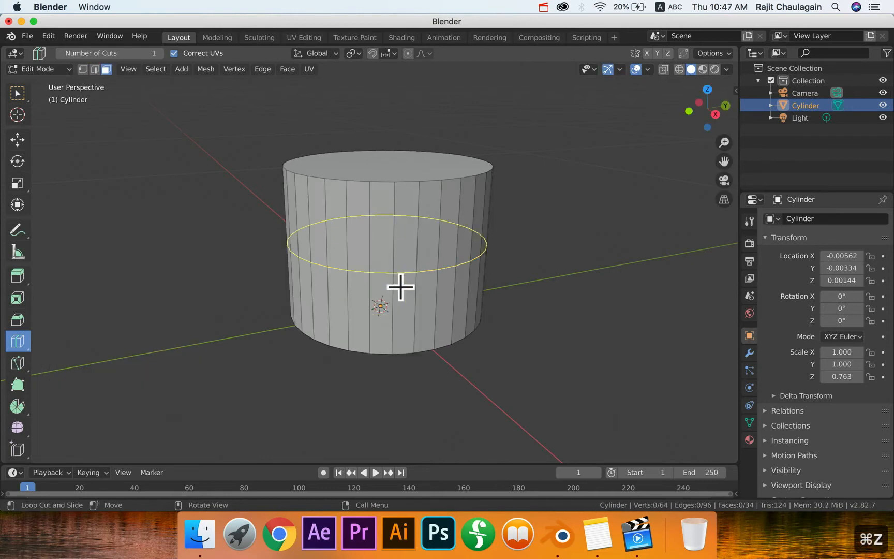
Step: Try two more horizontal loop cuts in turn, sliding the first down and up the cylinder, and undo each one
key("super+r")
left_click(333, 253)
left_click_drag(347, 257, 355, 284)
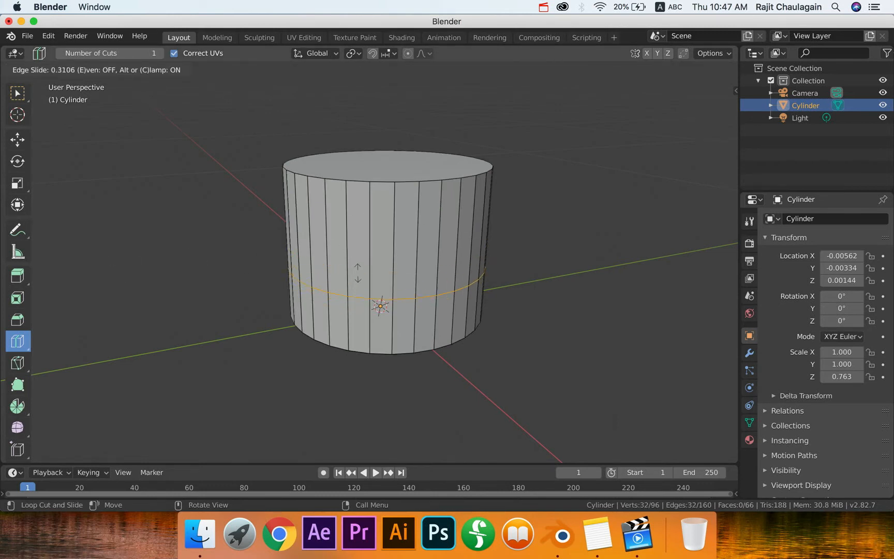
left_click_drag(360, 255, 375, 242)
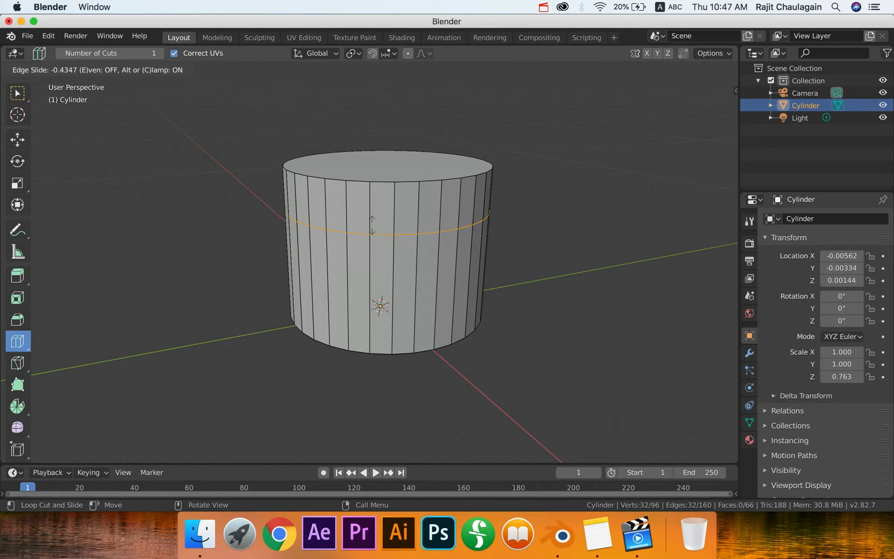
right_click(371, 225)
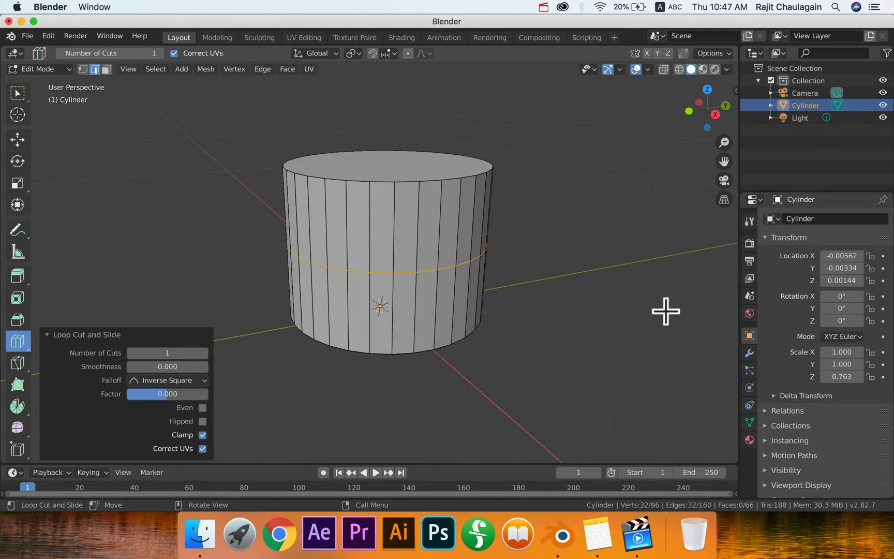
key("super+z")
key("super+r")
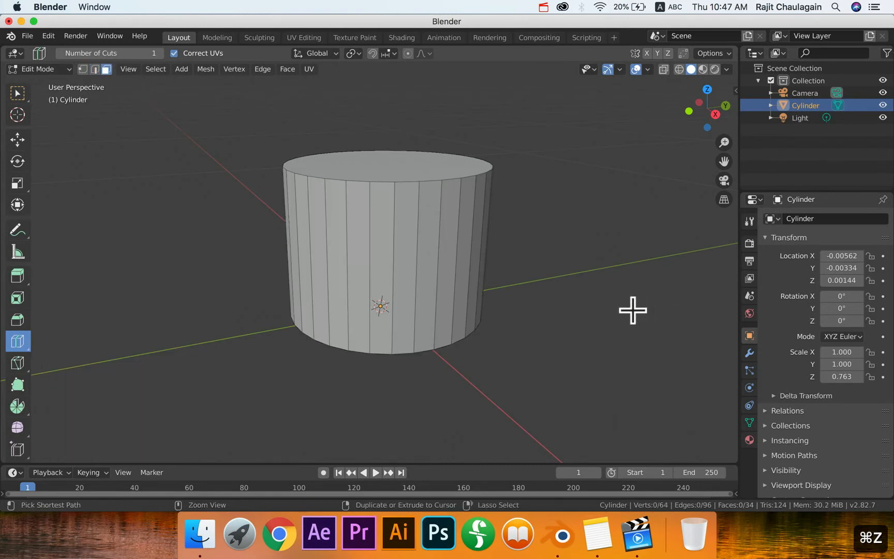
left_click(420, 277)
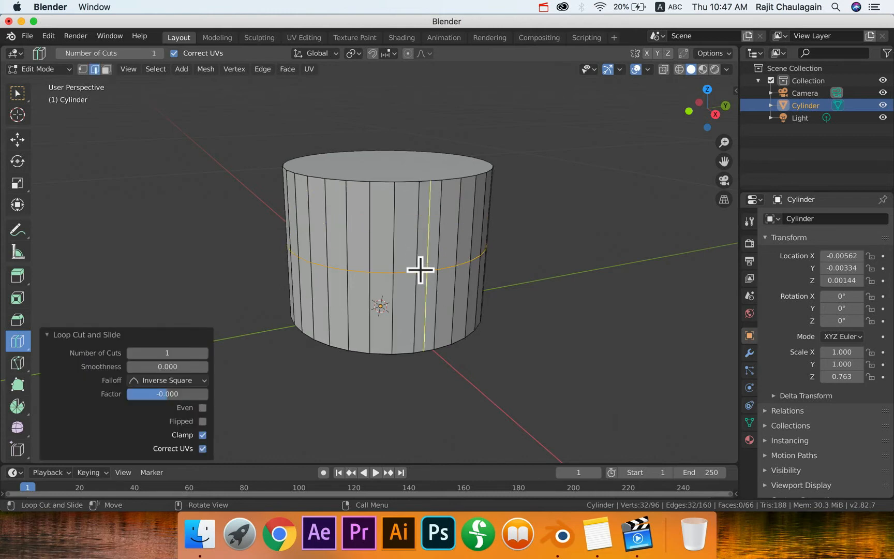
key("super+z")
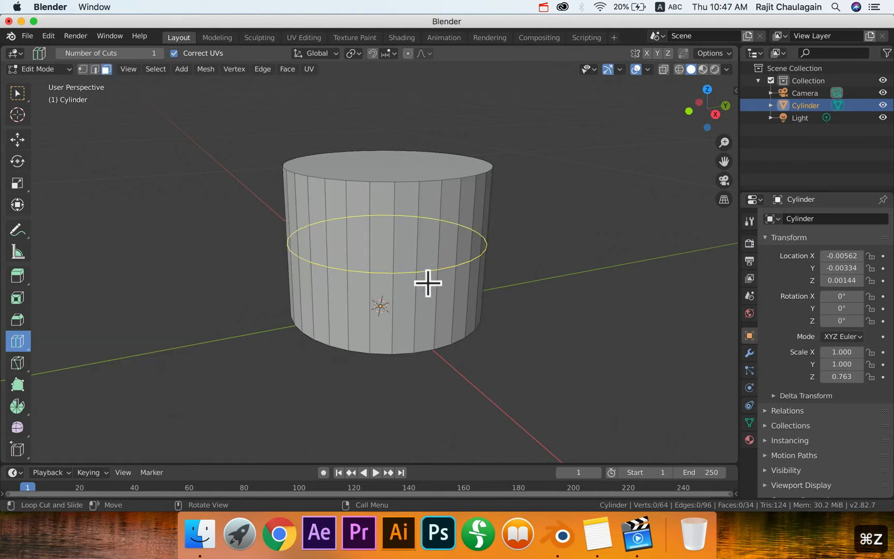
Step: Add a horizontal loop cut around the cylinder and slide it up to about a quarter of the height below the top rim
key("super+r")
left_click(408, 308)
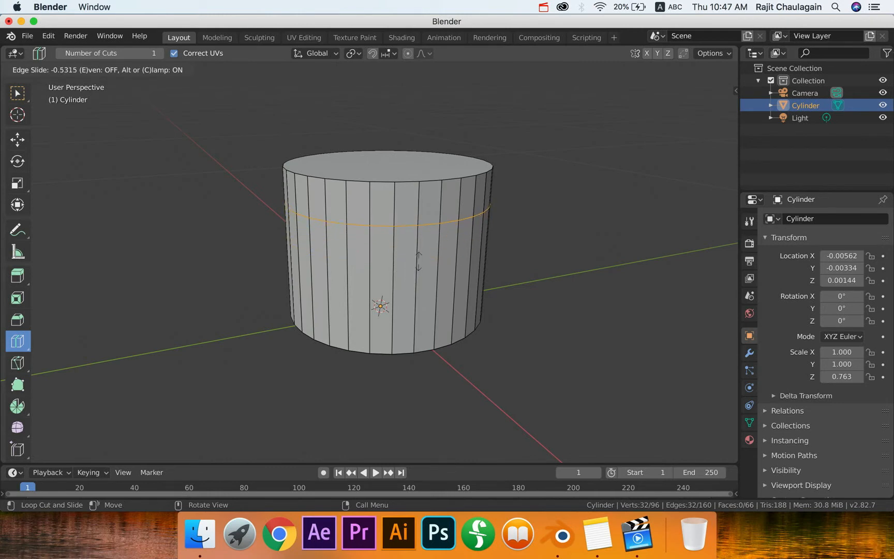
left_click(419, 258)
Step: Add a second horizontal loop cut just beneath the first, slid upward with a factor of about -0.705
left_click(414, 285)
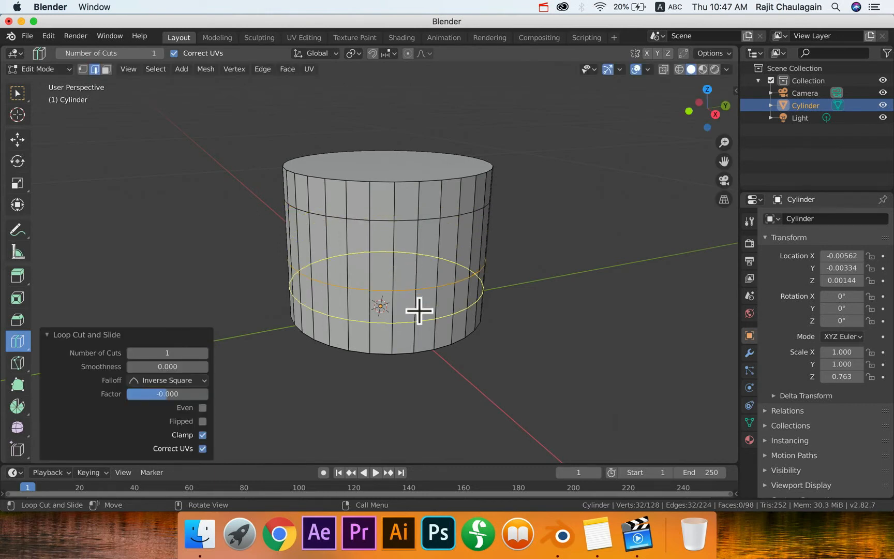
key("super+z")
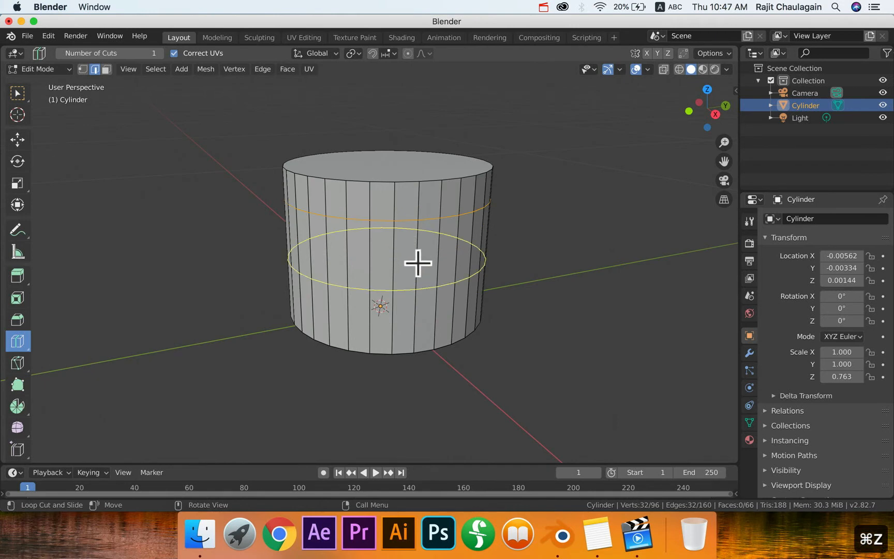
key("super+r")
left_click(418, 263)
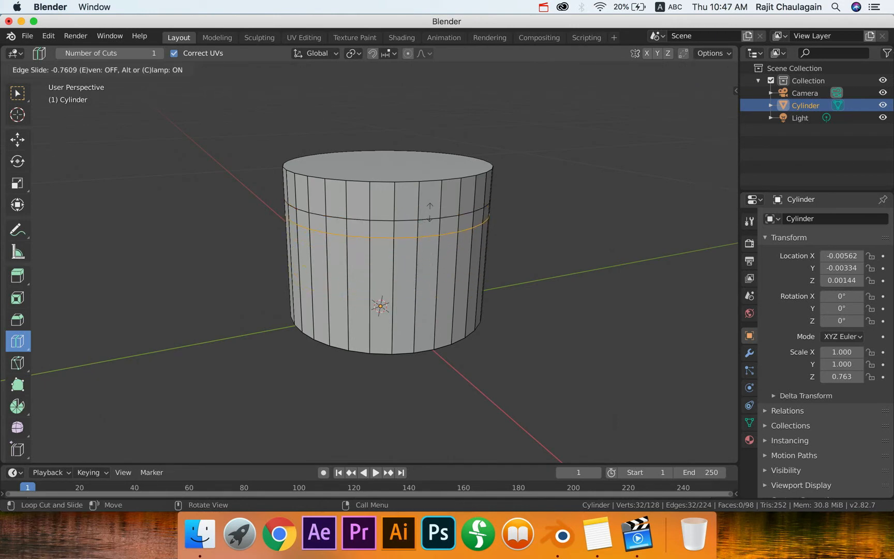
left_click(430, 215)
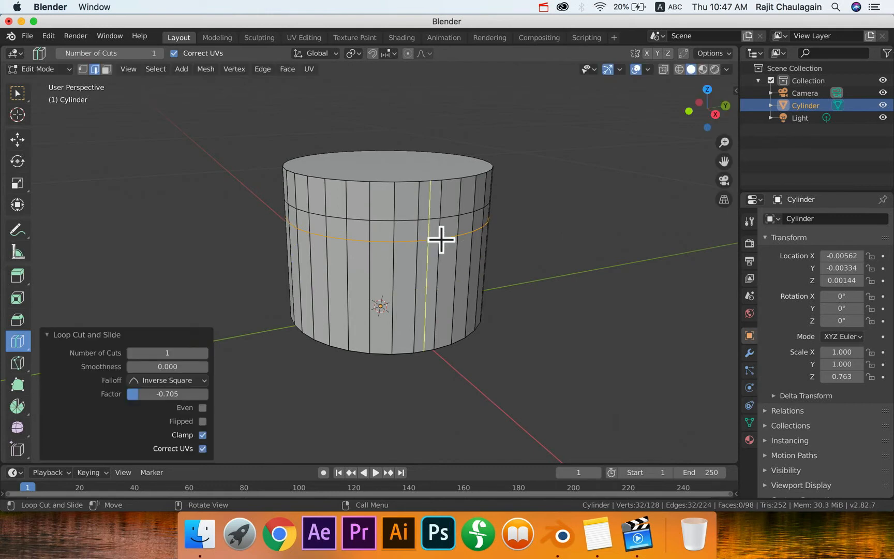
Step: Add two horizontal loop cuts low on the cylinder, the first with factor 0.000 and the second beneath it slid upward with factor -0.327
left_click(433, 284)
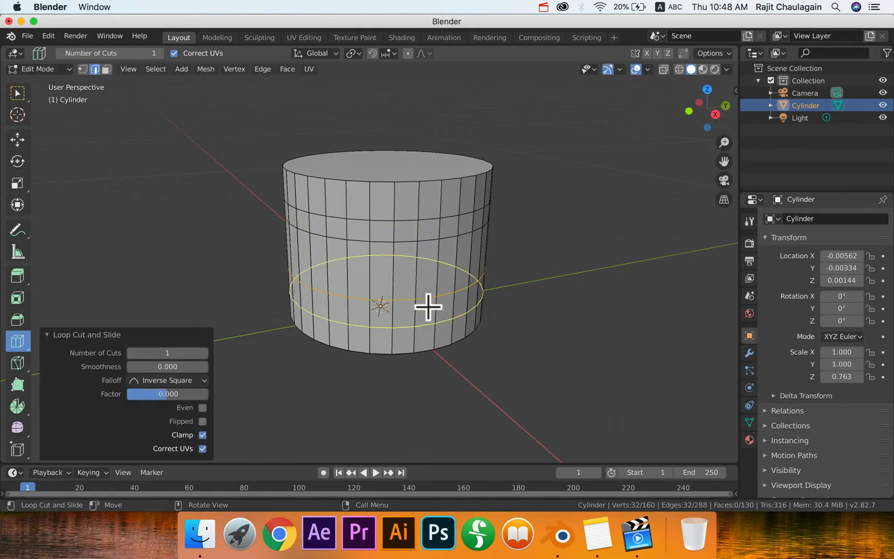
key("super+z")
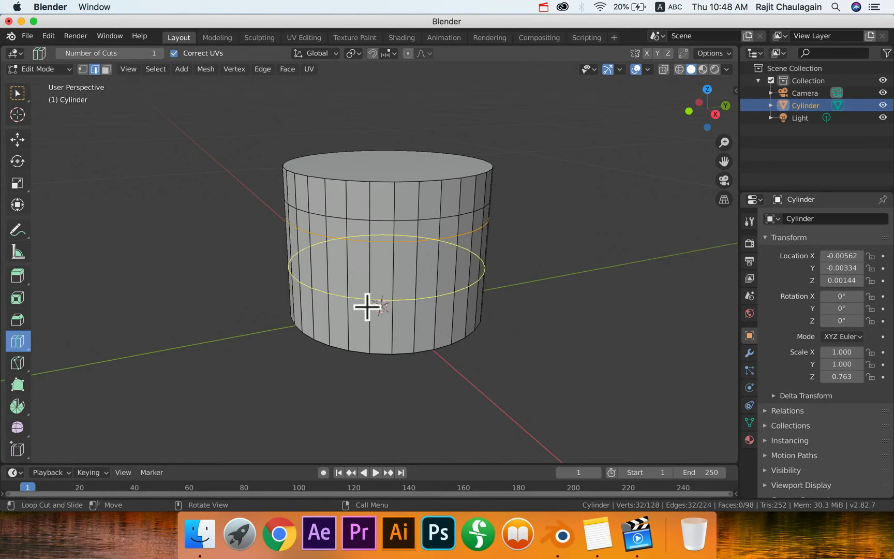
left_click(385, 317)
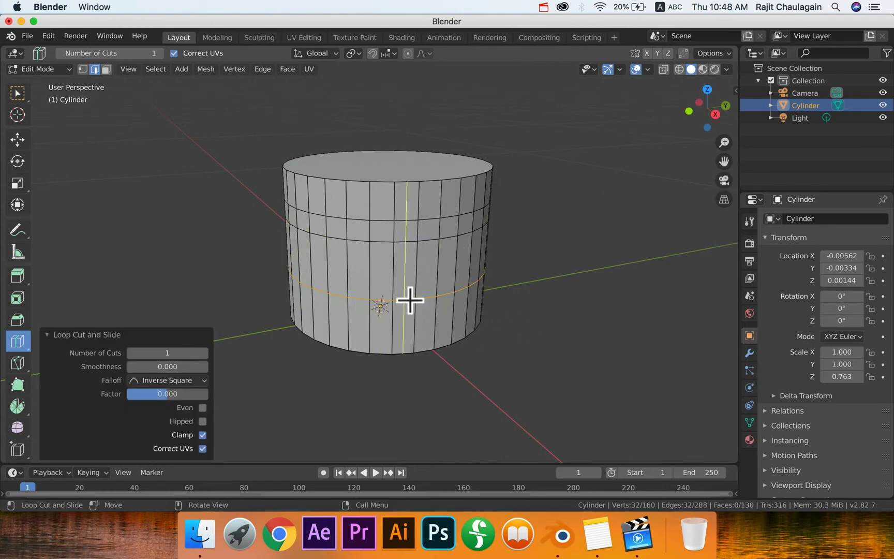
key("super+r")
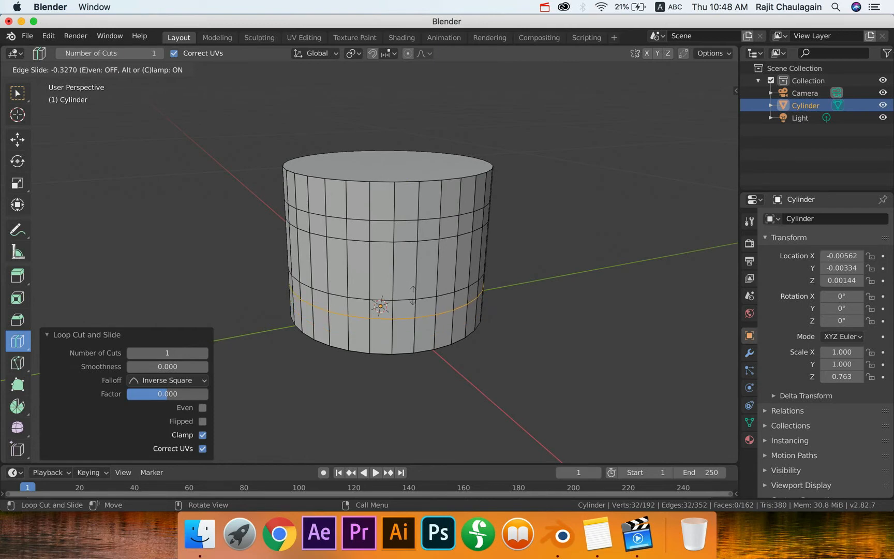
left_click(412, 295)
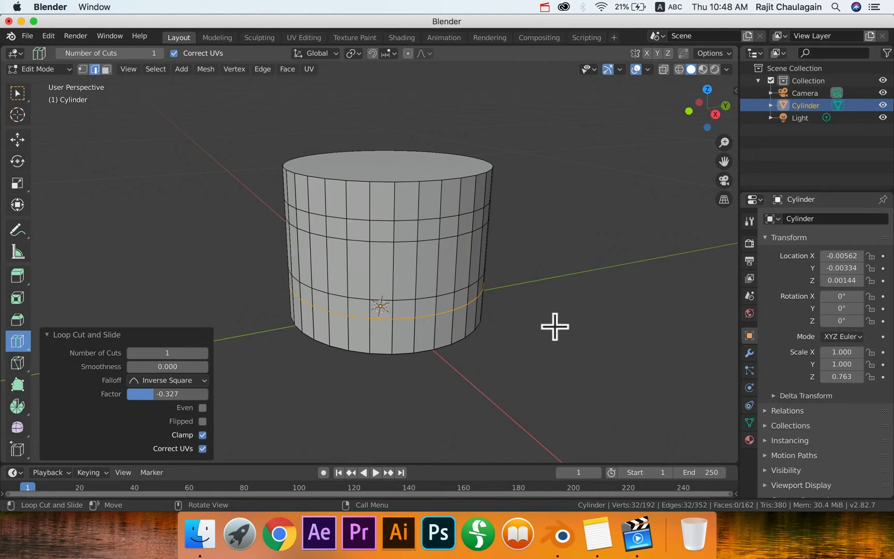
Step: Switch the cylinder mesh to face selection in Edit Mode and activate the selection tool
key("Tab")
key("Tab")
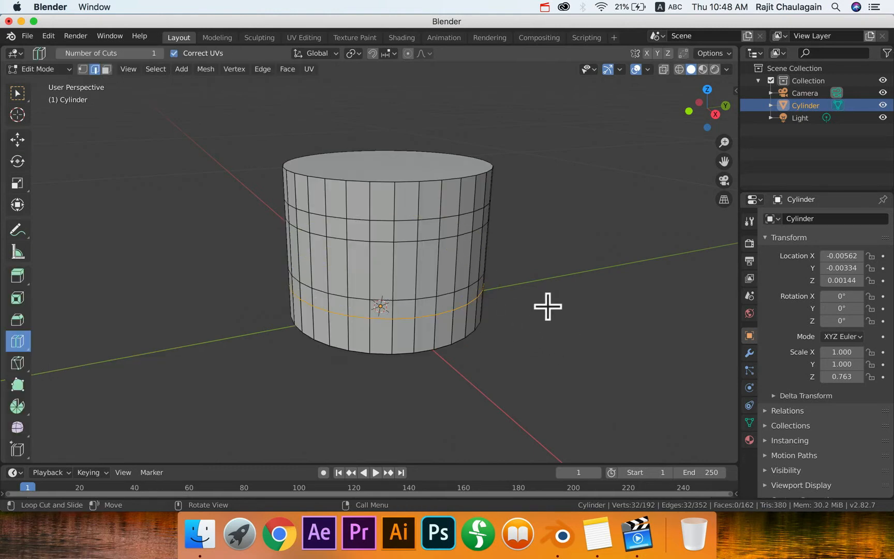
key("3")
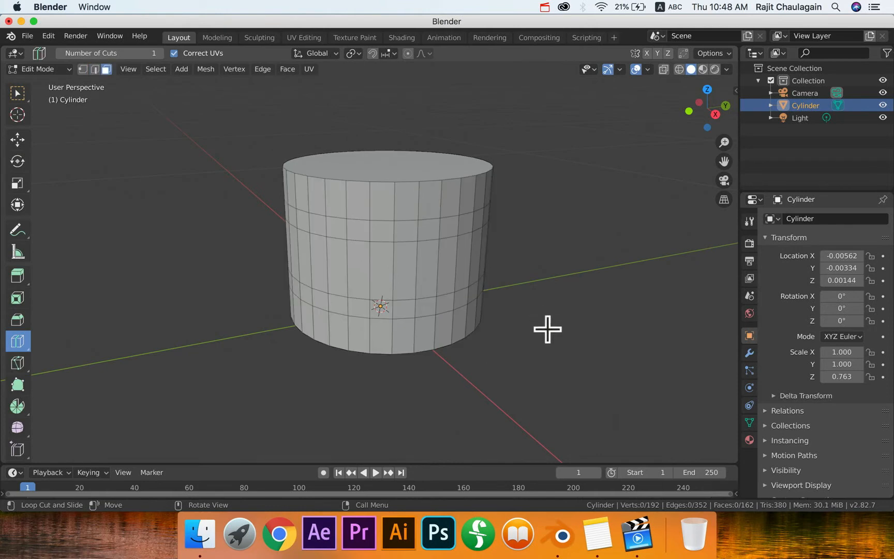
key("space")
key("space")
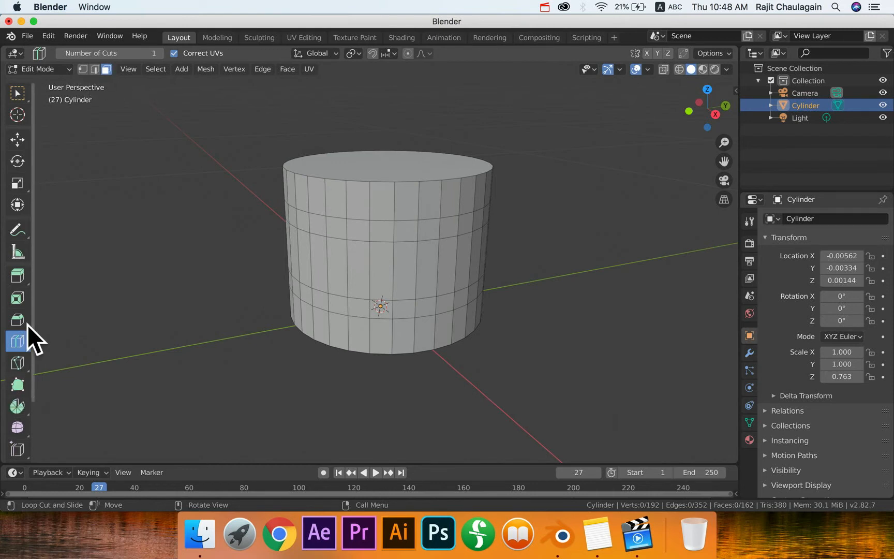
left_click(19, 94)
Step: Try to select the vertical strip of side faces from rim to base and move it outward, and undo the move
left_click(449, 227)
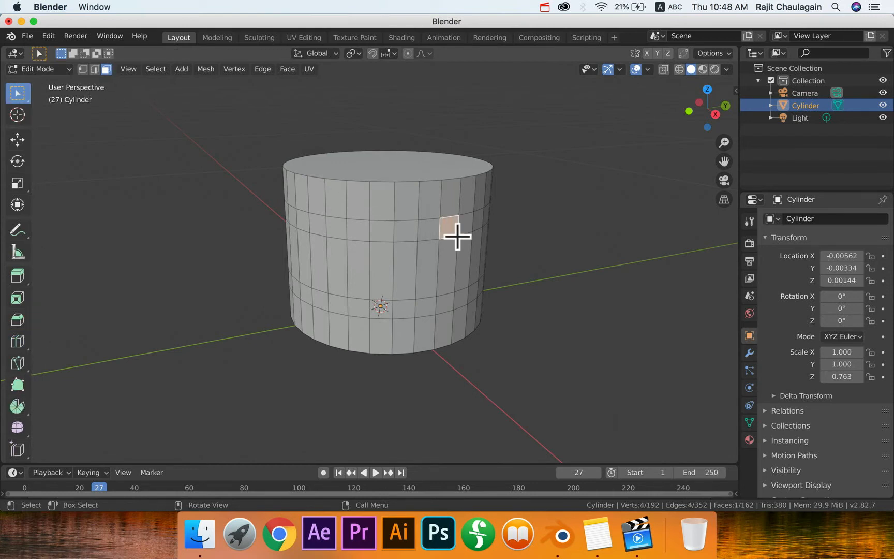
left_click(466, 229)
left_click(465, 195)
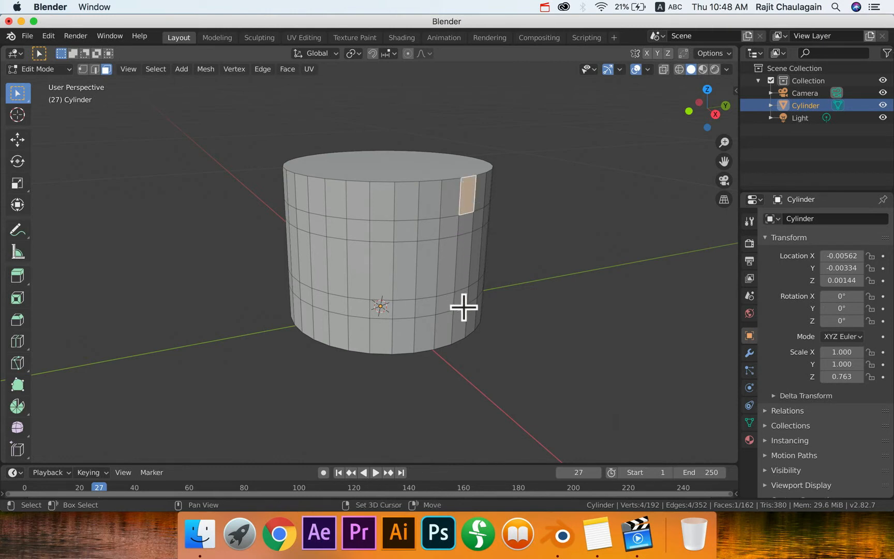
left_click(459, 327, "ctrl")
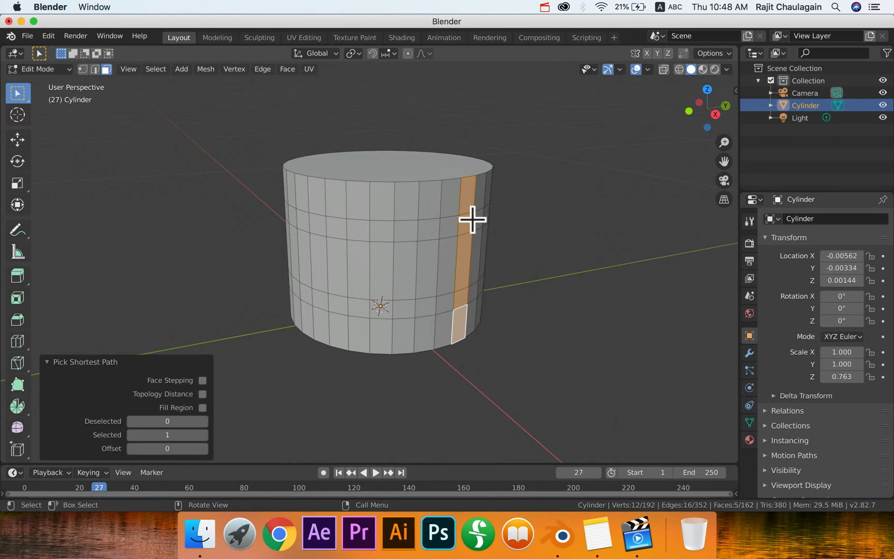
key("shift+space")
key("g")
left_click_drag(491, 273, 540, 312)
middle_click_drag(541, 312, 521, 310)
key("super+z")
left_click(606, 249)
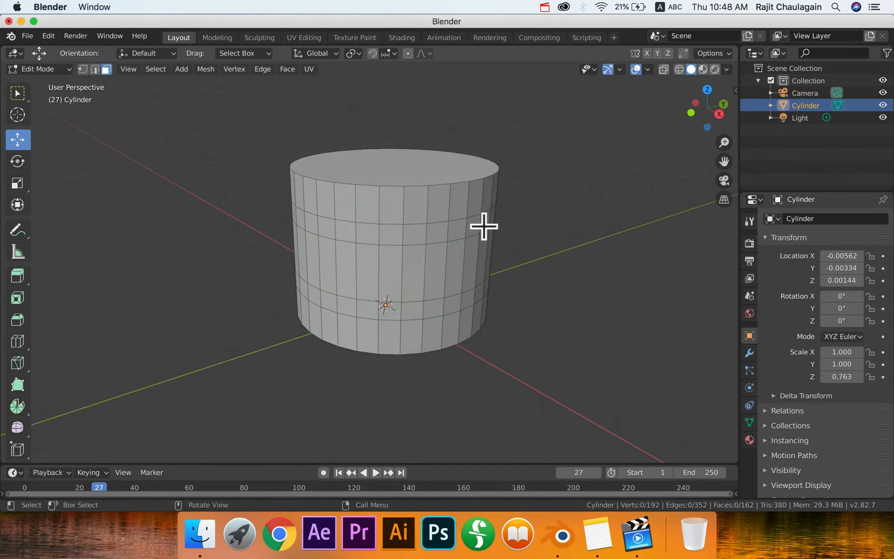
Step: Try moving the small upper side face and then a lower one outward along X, the lower by 0.0311 m, and undo both moves
left_click_drag(527, 232, 556, 241)
left_click(478, 323)
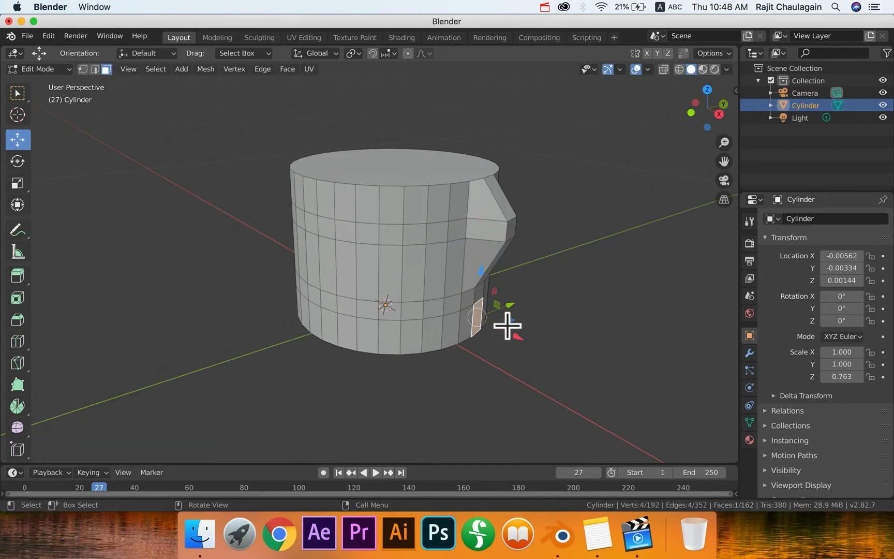
left_click_drag(526, 339, 540, 348)
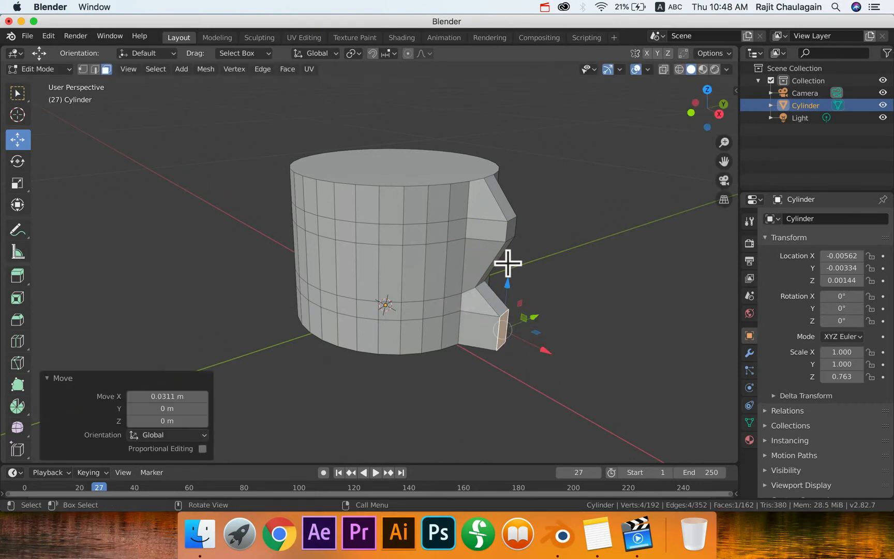
key("super+z")
key("super+z")
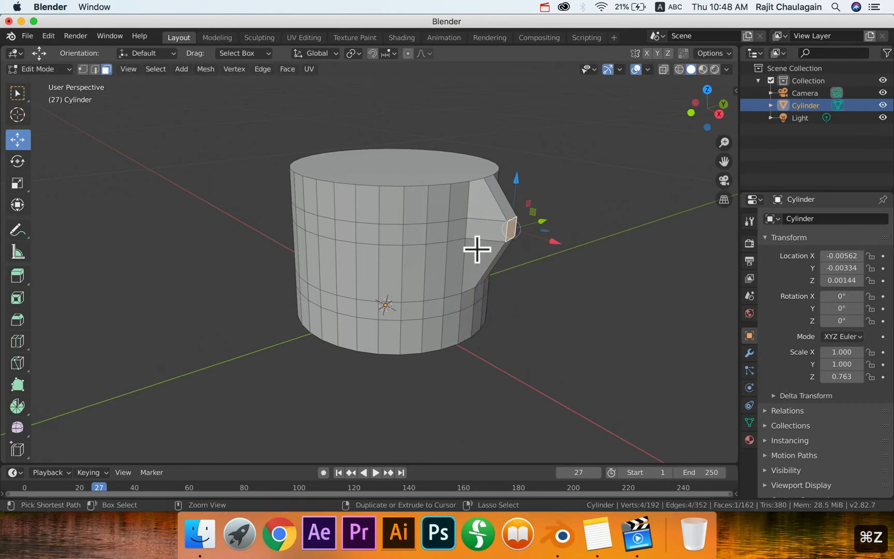
key("super+z")
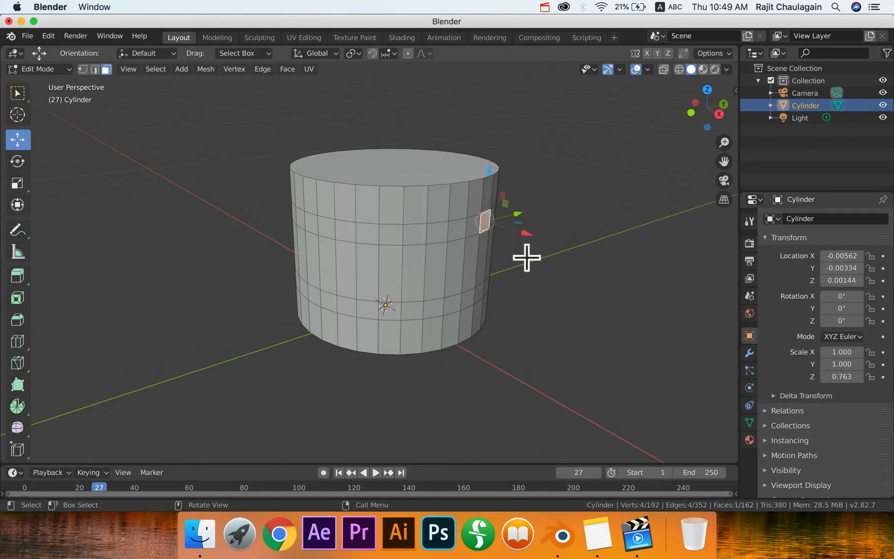
Step: Try moving the small upper side face outward by 0.0111 m along X, and undo it
middle_click_drag(553, 284, 533, 272)
key("g")
left_click(469, 194)
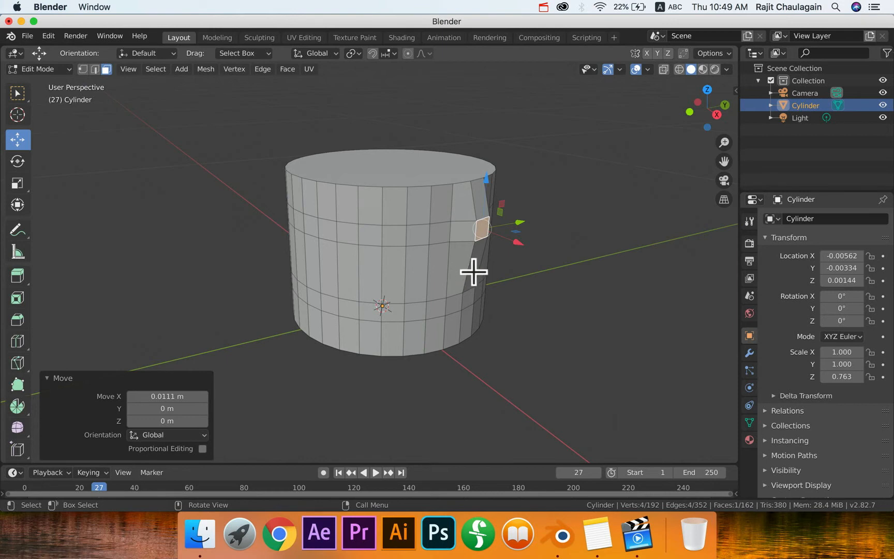
middle_click_drag(504, 291, 540, 296)
key("super+z")
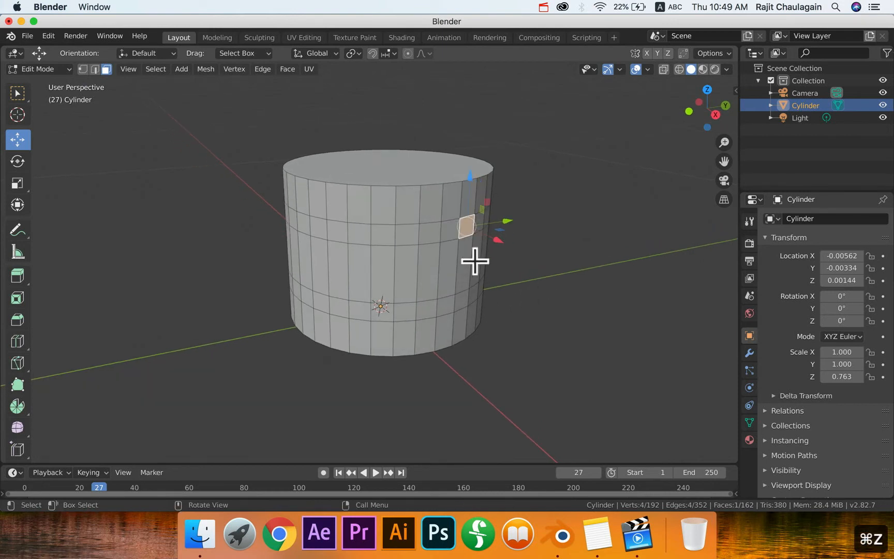
Step: Try extruding the small faces between the upper and lower loop cut pairs separately by about 0.03 m each, and undo both extrusions
key("e")
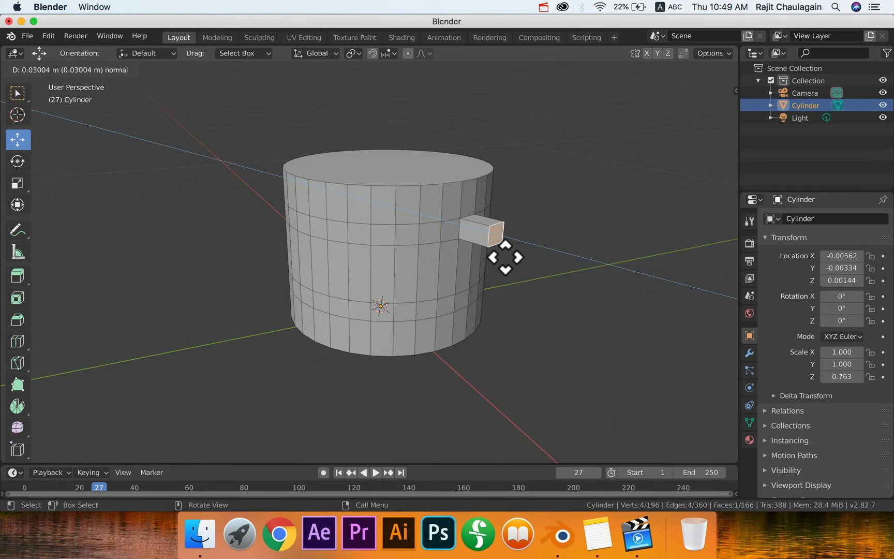
left_click(501, 253)
middle_click_drag(508, 289, 433, 226)
left_click(433, 294)
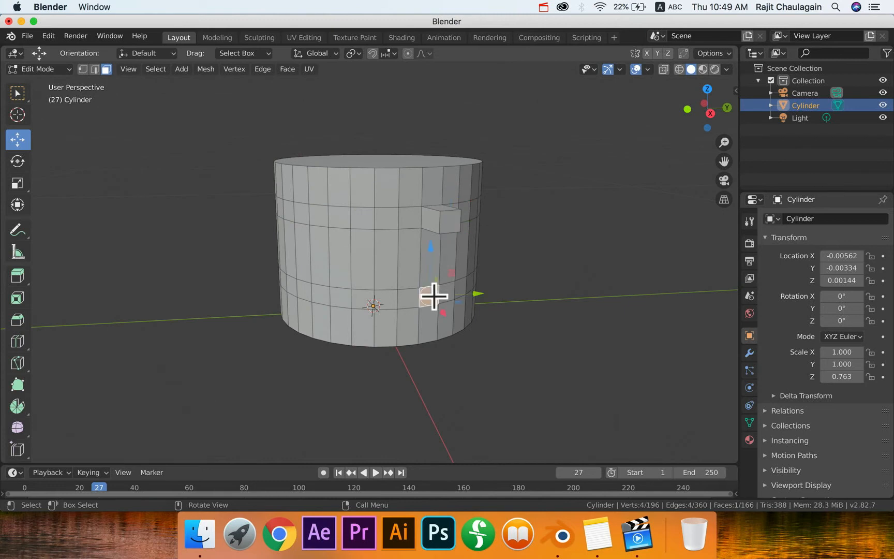
middle_click_drag(477, 314, 525, 314)
key("e")
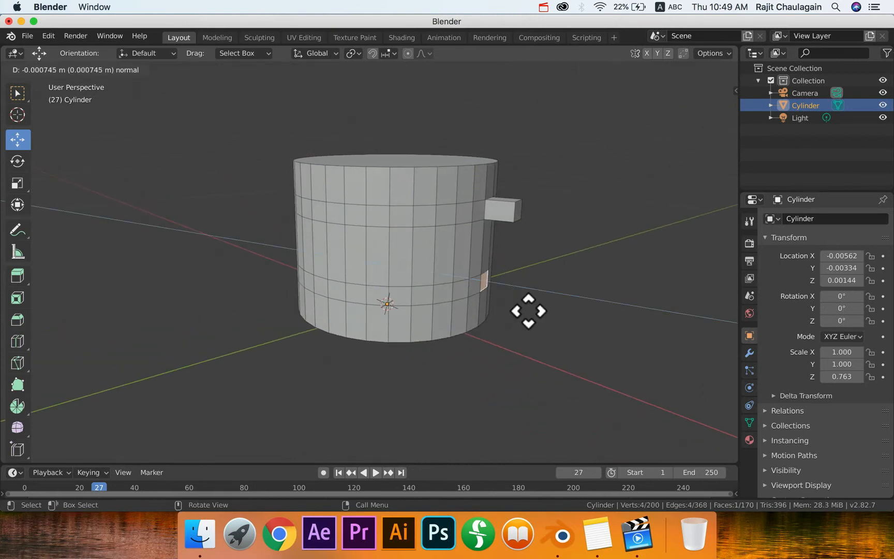
left_click(554, 316)
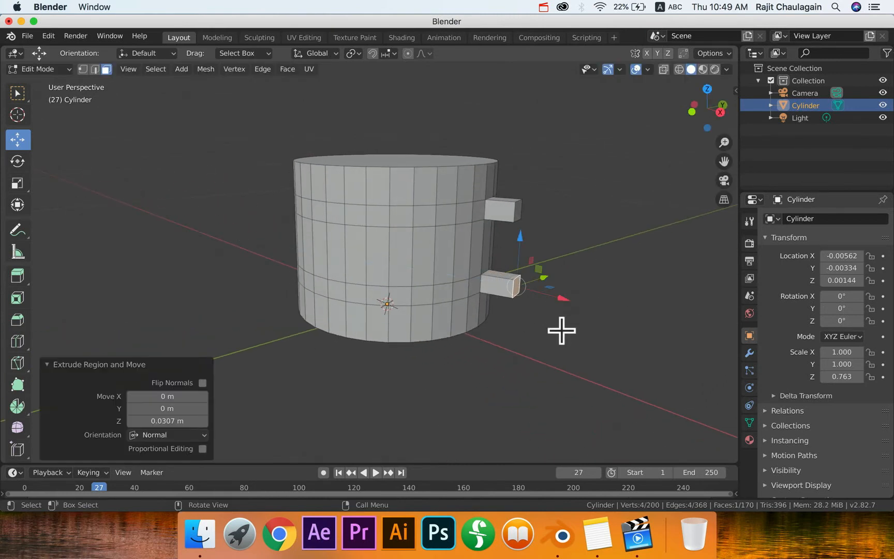
key("super+z")
key("super+z")
key("super+z")
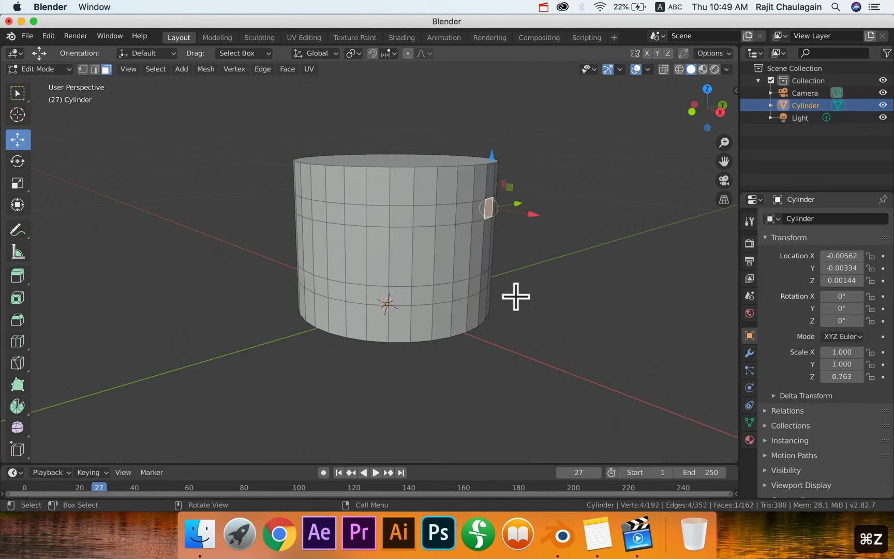
Step: Select the two vertically aligned small faces between the upper and lower loop cut pairs and extrude them together outward by 0.0595 m
middle_click_drag(584, 326, 543, 327)
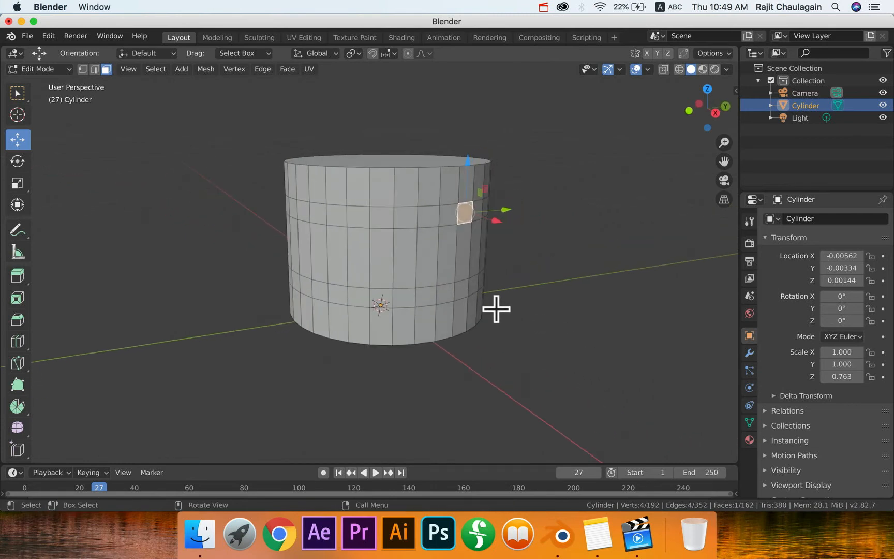
left_click(463, 290, "ctrl")
key("super+z")
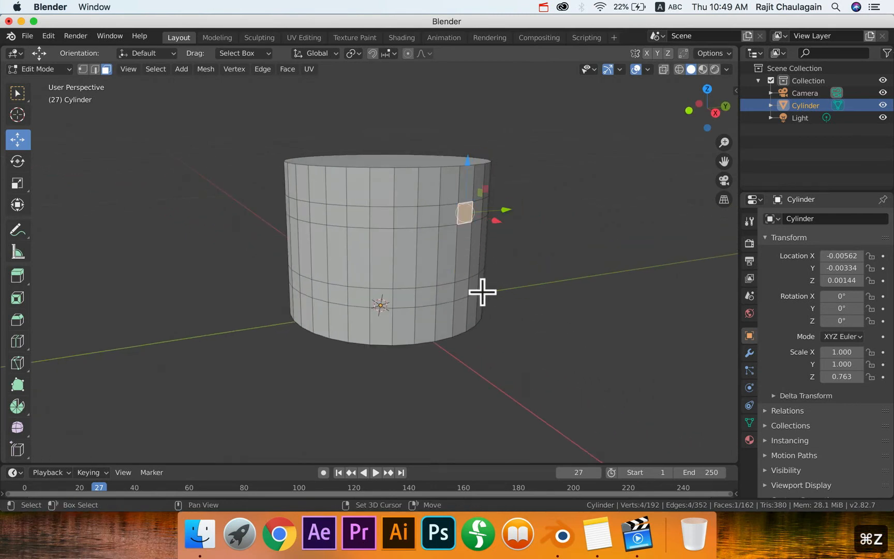
left_click(465, 292, "shift")
middle_click_drag(535, 321, 561, 311)
key("e")
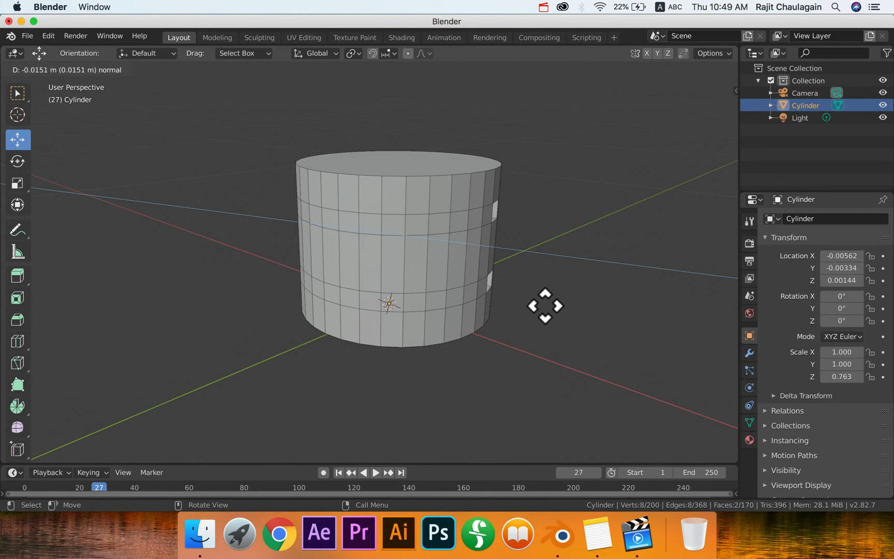
key("z")
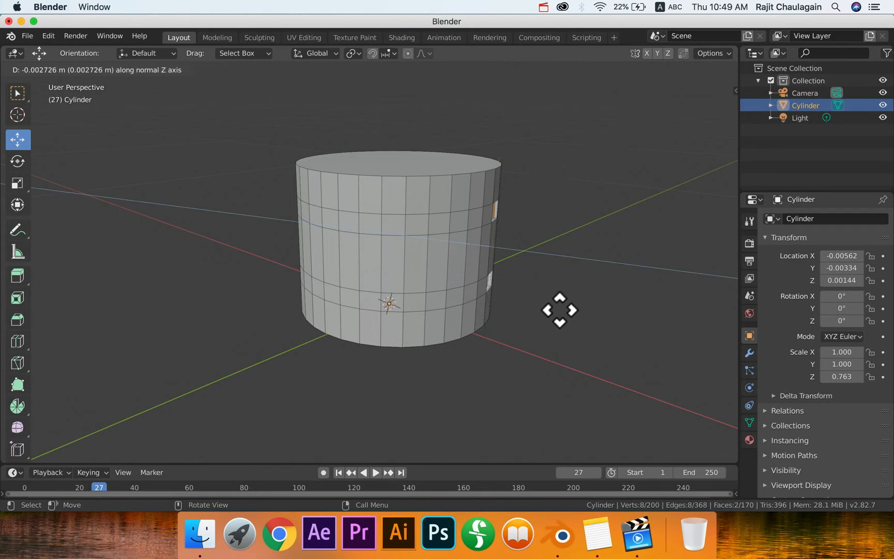
left_click(621, 315)
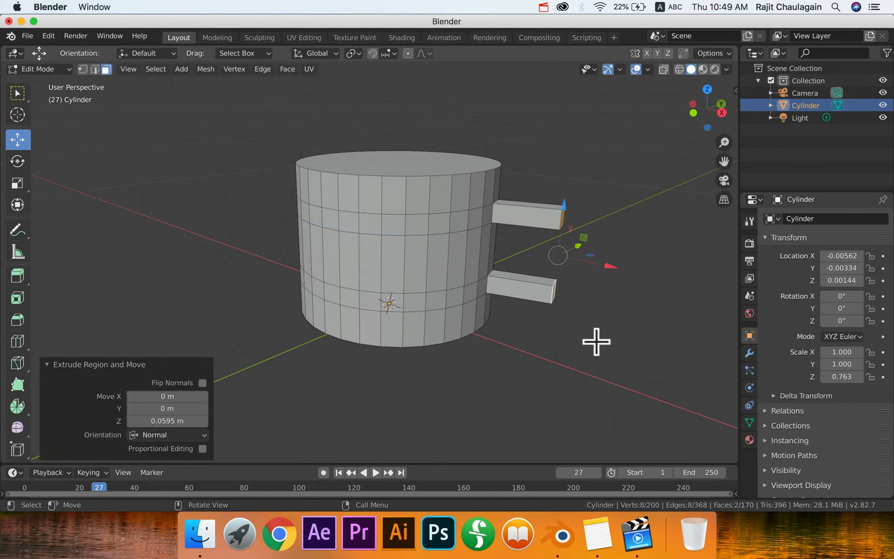
middle_click_drag(595, 342, 520, 381)
left_click(497, 373)
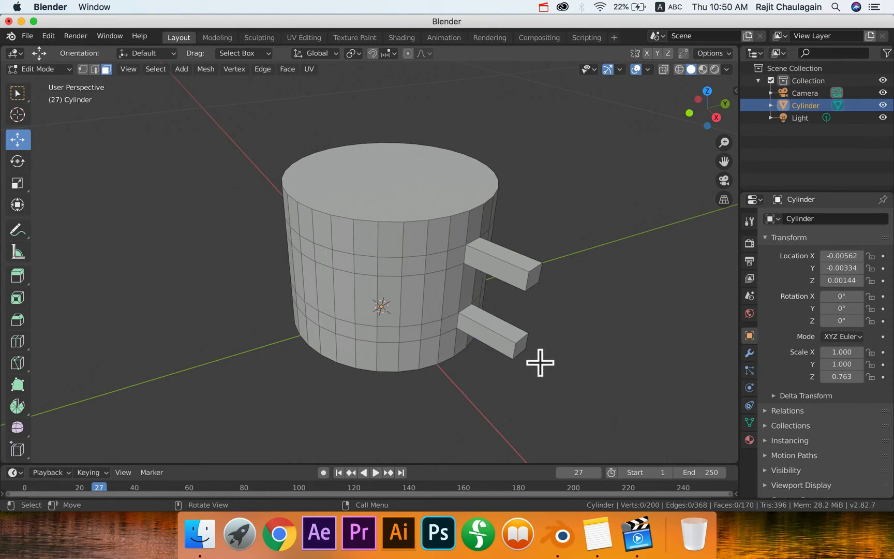
Step: Select the end faces of both extruded arms and narrow them with the Scale tool along Y by 0.974 and then 0.813
middle_click_drag(540, 362, 539, 344)
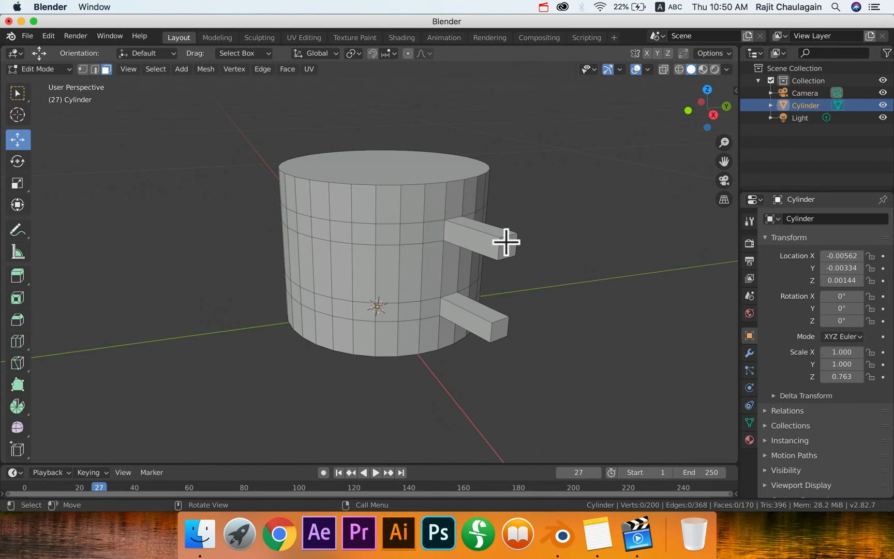
middle_click_drag(555, 310, 527, 305)
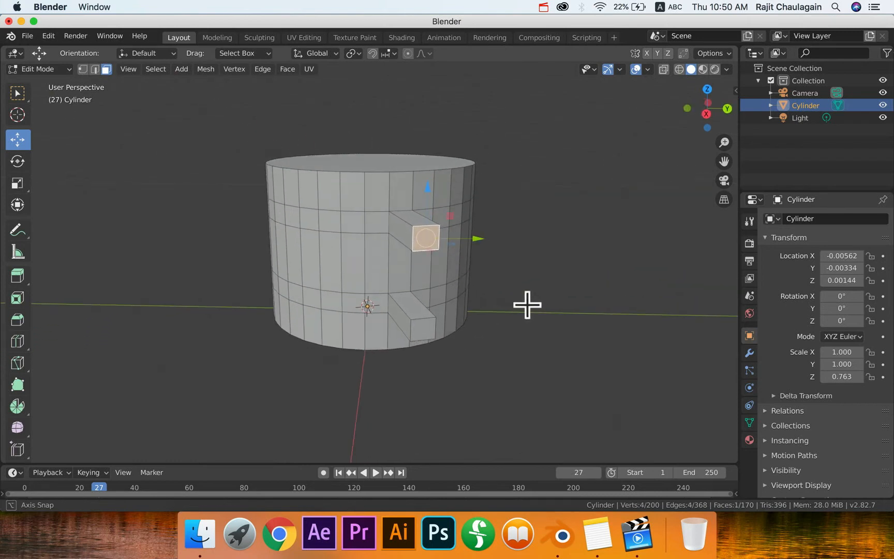
left_click(426, 327, "shift")
middle_click_drag(461, 324, 437, 269)
key("shift+space")
key("s")
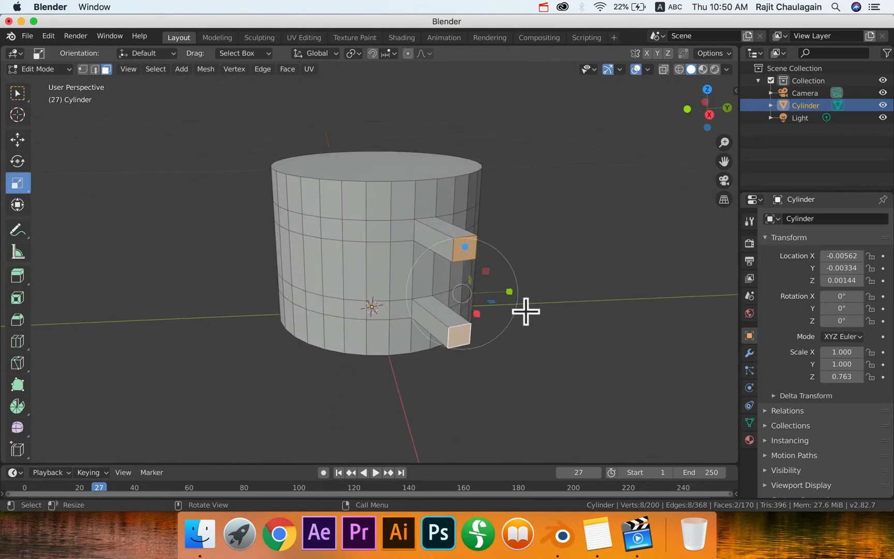
left_click_drag(508, 295, 509, 294)
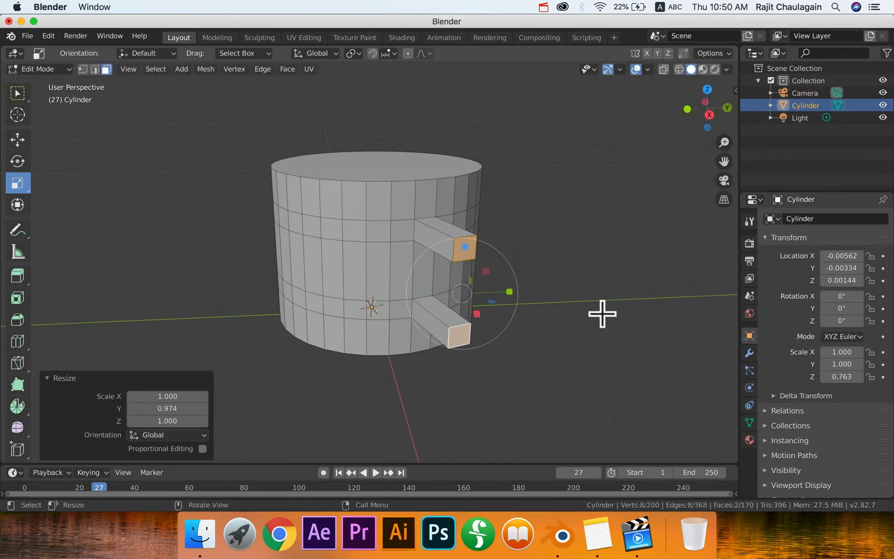
middle_click_drag(598, 312, 579, 312)
left_click_drag(455, 301, 442, 302)
Step: Scale the two end faces down along Z so the extruded arms taper toward each other, and deselect them
left_click_drag(406, 251, 407, 255)
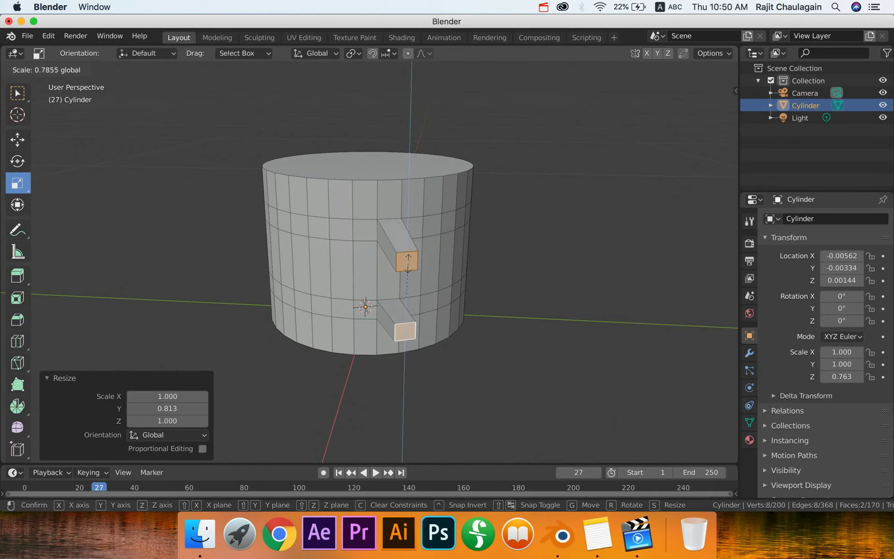
left_click_drag(408, 266, 408, 266)
middle_click_drag(405, 282, 518, 328)
left_click_drag(531, 210, 538, 240)
left_click(546, 334)
scroll(546, 333, "up", 3)
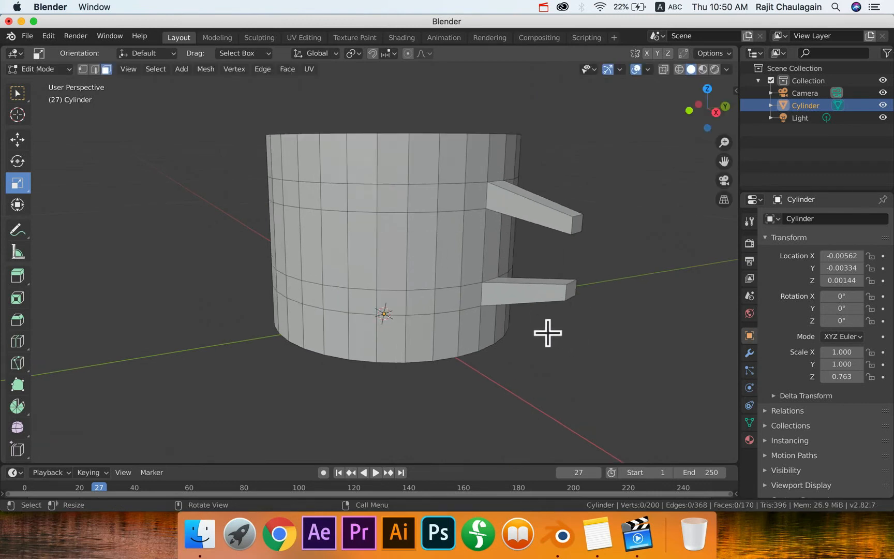
Step: Add a single loop cut around the lower handle arm and slide it toward the arm's end with a factor of -0.616
middle_click_drag(557, 305, 532, 336, "shift")
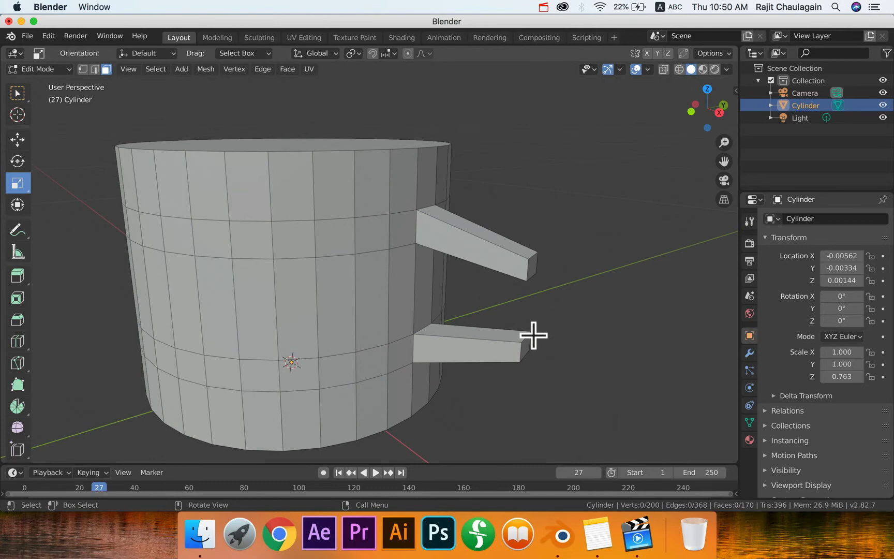
key("super+r")
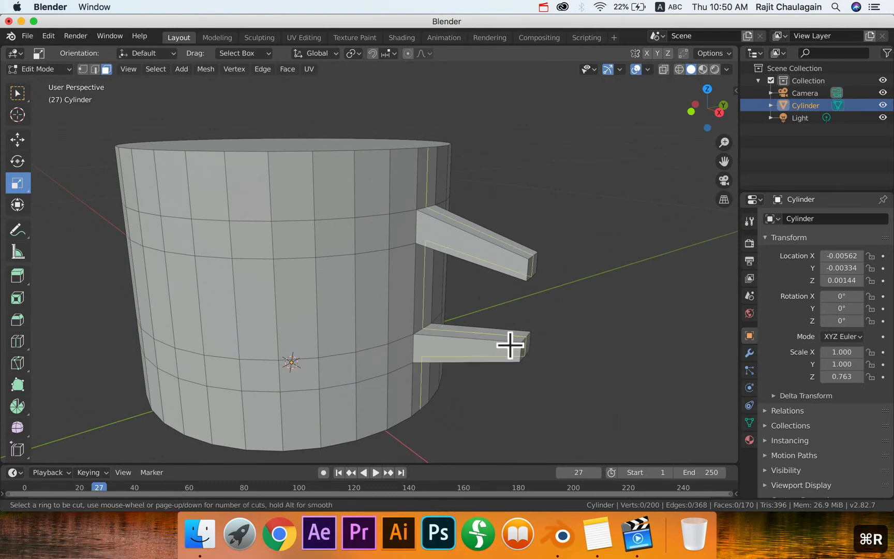
left_click(484, 351)
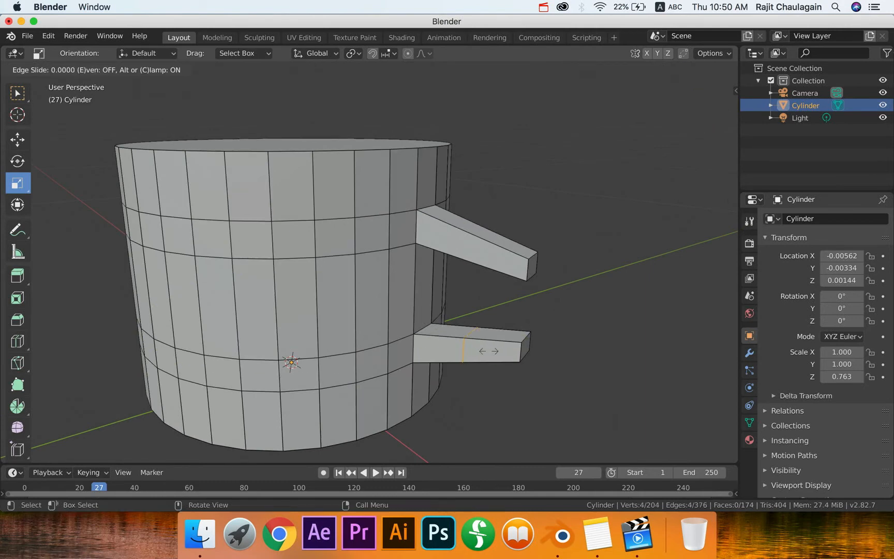
left_click(516, 355)
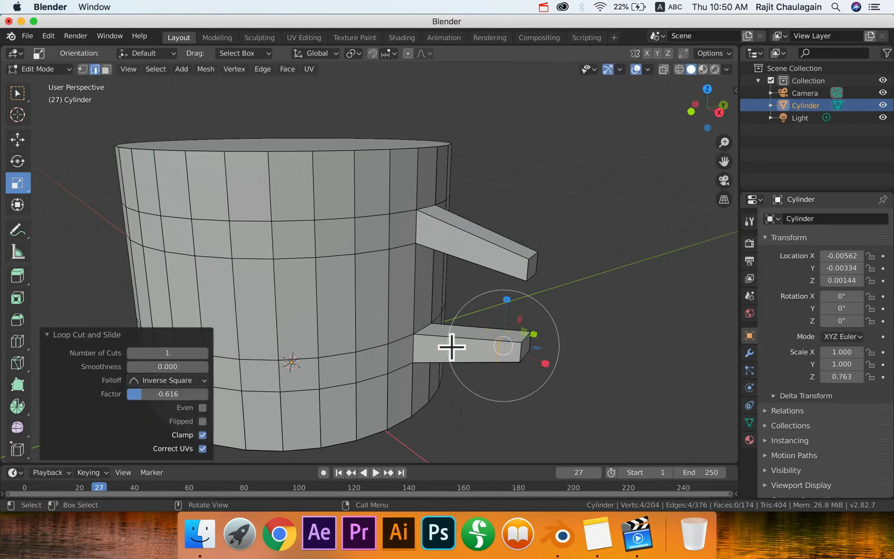
left_click(618, 362)
Step: Activate the Move tool and add a loop cut around the upper handle arm, sliding it toward the outer end by about -0.72
key("shift+space")
key("g")
key("super+r")
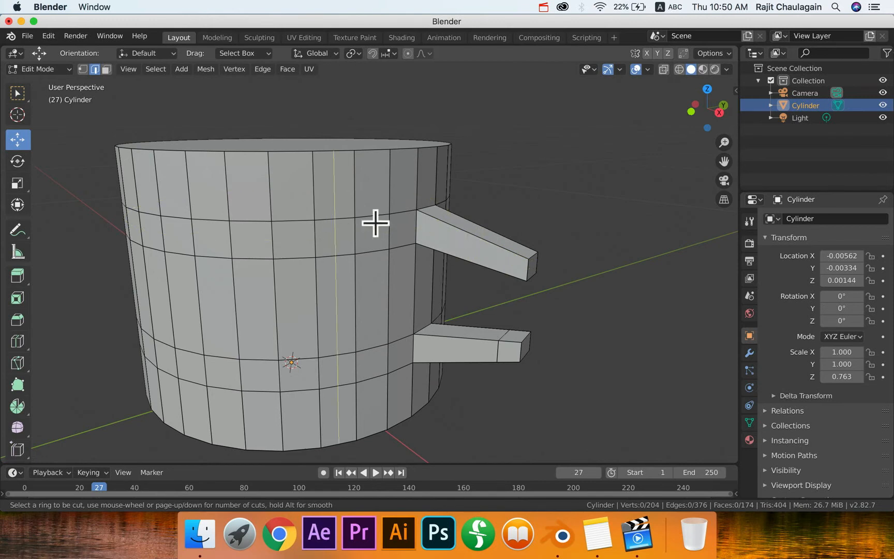
left_click(463, 257)
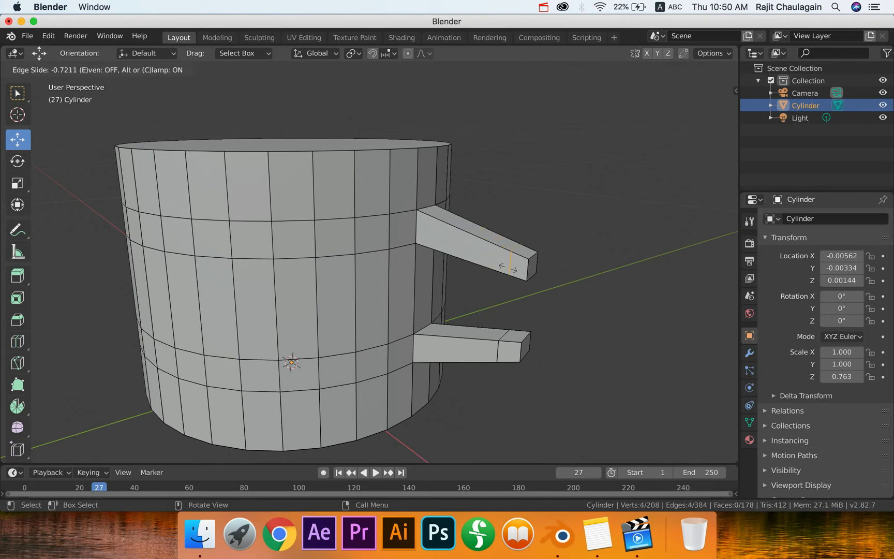
left_click(507, 268)
left_click(585, 341)
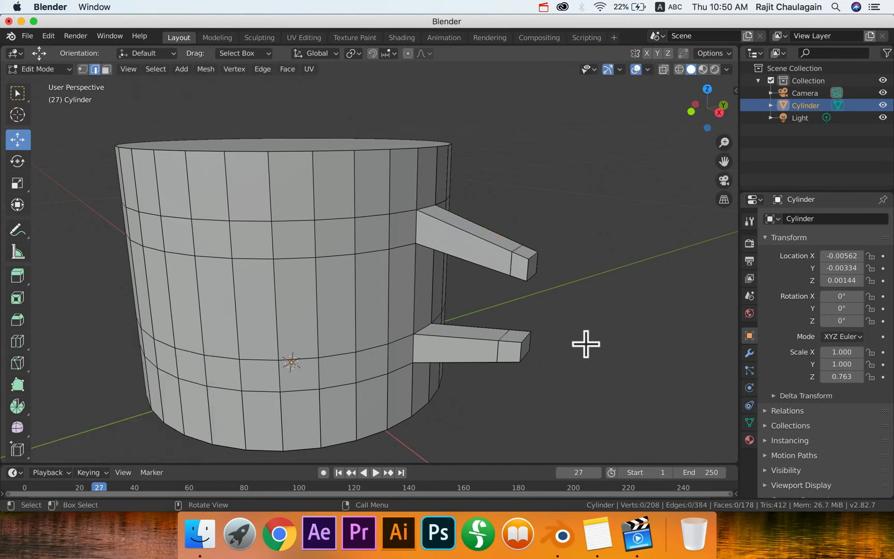
Step: Select the underside face of the upper arm's end section and extrude it 0.0371 m down into the lower arm
middle_click_drag(584, 343, 571, 324)
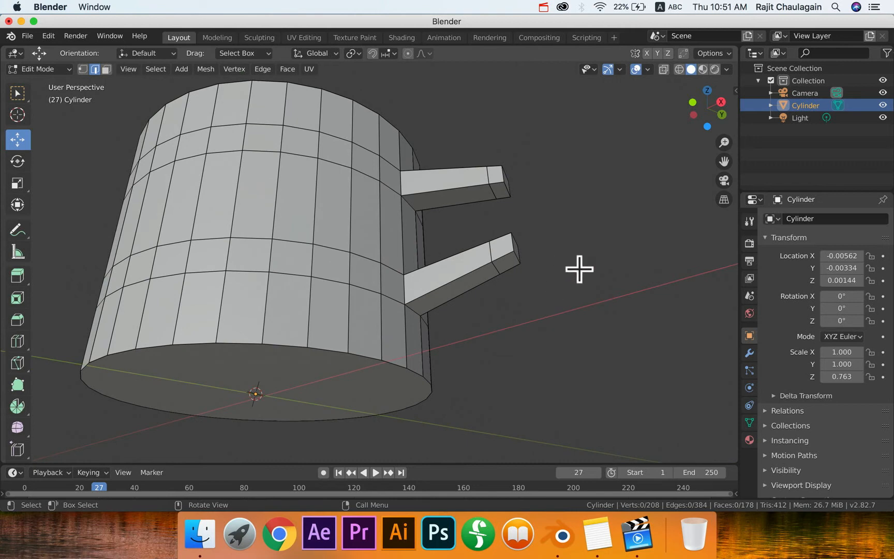
key("3")
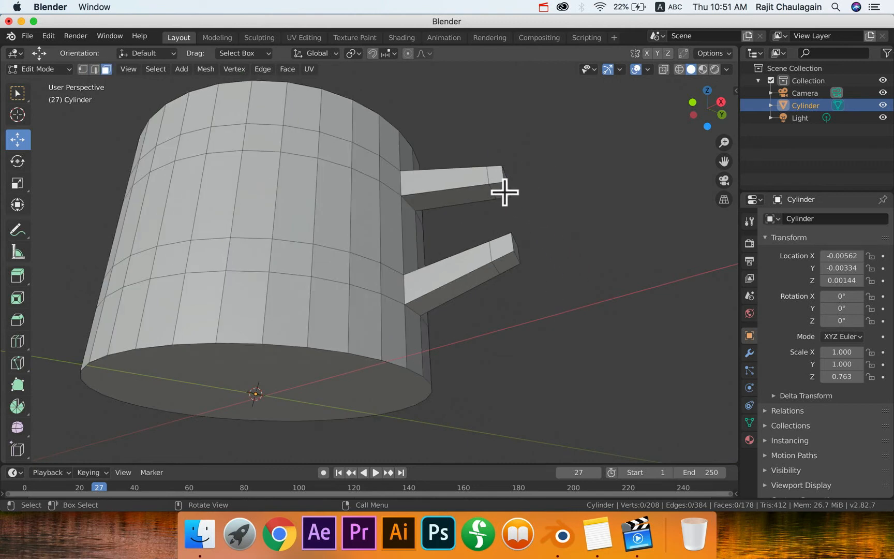
middle_click_drag(564, 248, 581, 290)
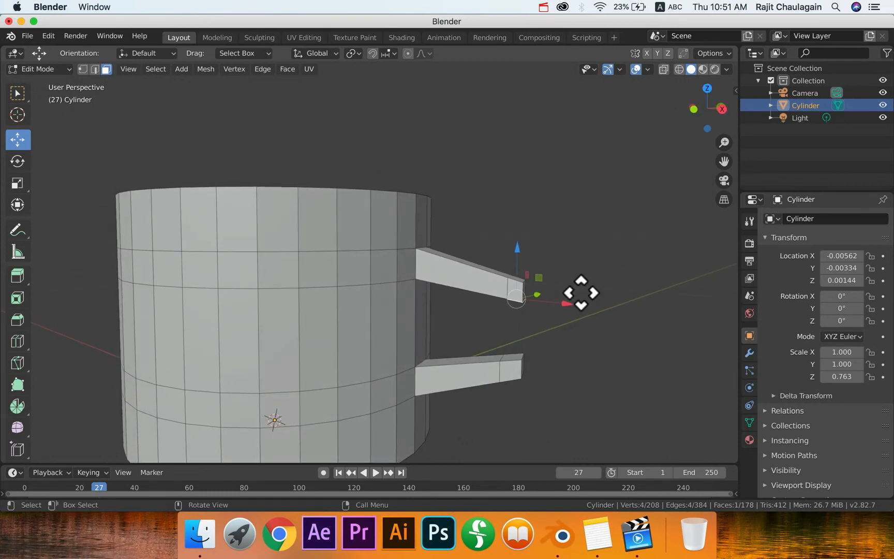
key("e")
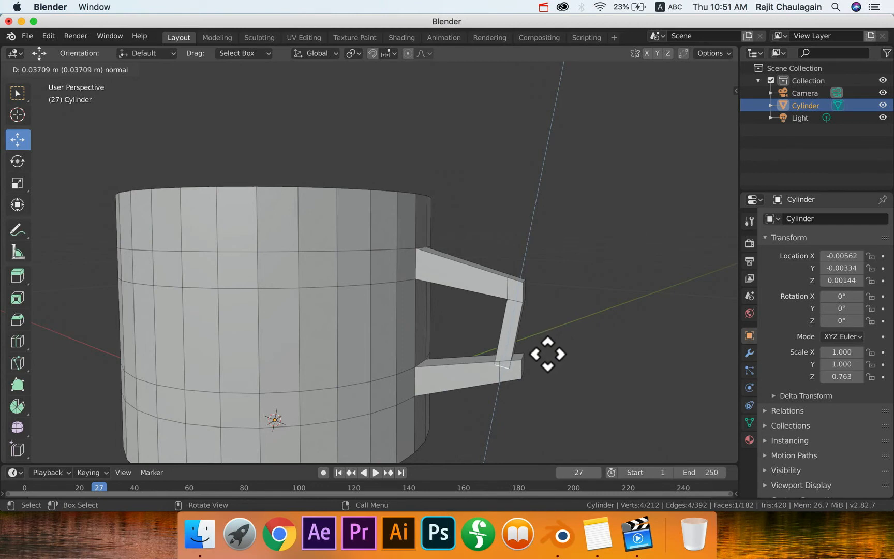
left_click(547, 353)
mouse_move(578, 343)
middle_mouse_down()
mouse_move(559, 331)
mouse_move(625, 333)
mouse_move(585, 341)
middle_mouse_up()
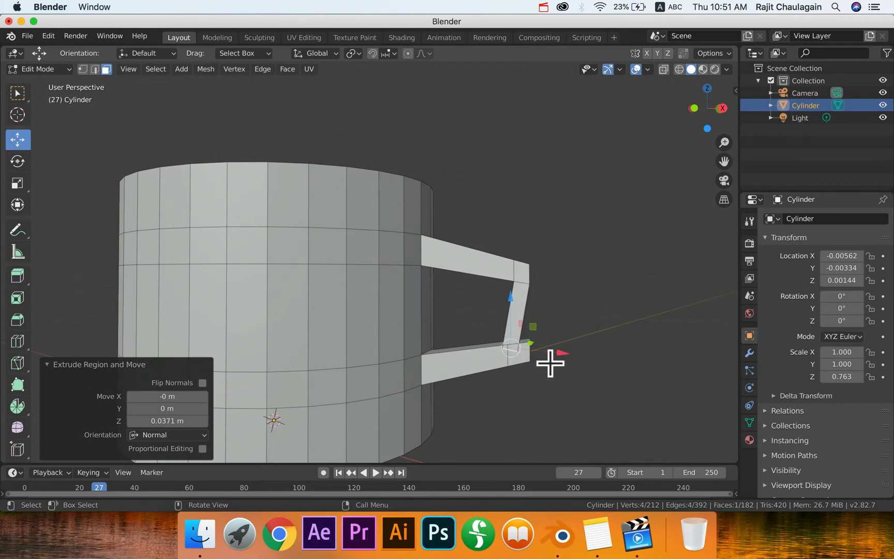
Step: Move the bottom face of the vertical handle section outward along X by 0.00673 m, and deselect it
scroll(549, 361, "up", 5)
middle_click_drag(549, 361, 483, 329, "shift")
key("g")
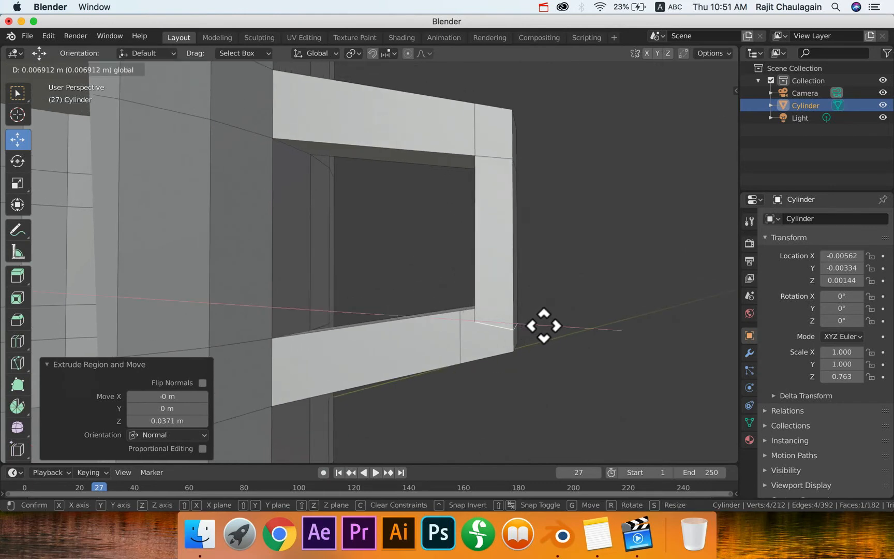
left_click(543, 326)
scroll(564, 352, "up", 5)
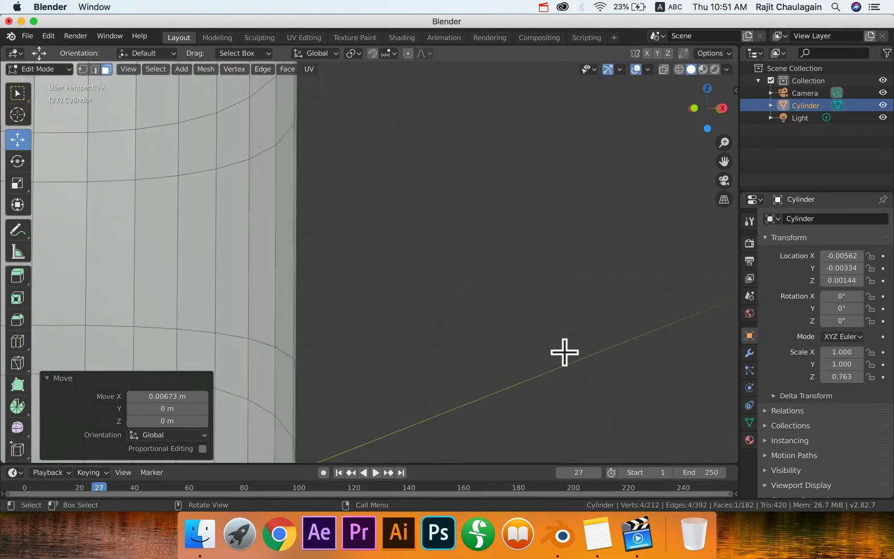
scroll(509, 356, "down", 5)
left_click(571, 317)
scroll(574, 331, "up", 1)
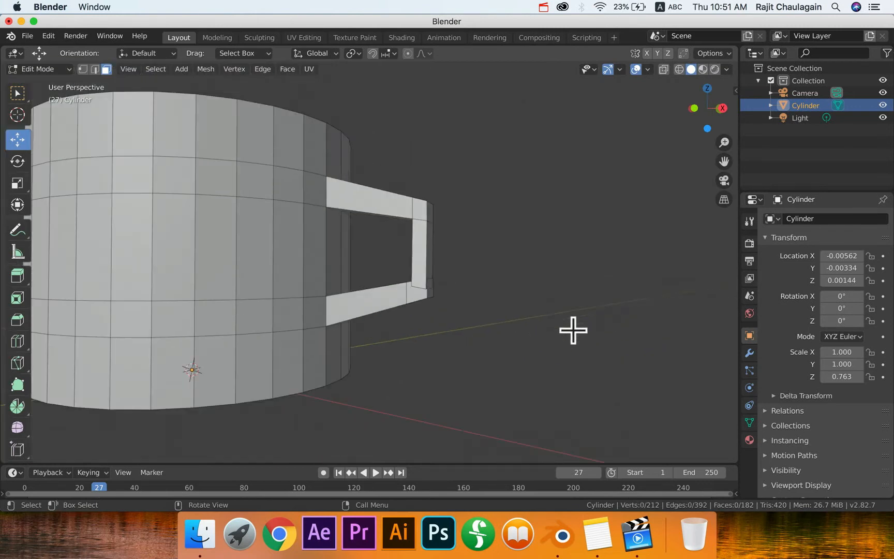
Step: Inspect in Object Mode how the vertical handle section lines up with the lower arm, from the side and from the handle's end
middle_click_drag(533, 313, 551, 321)
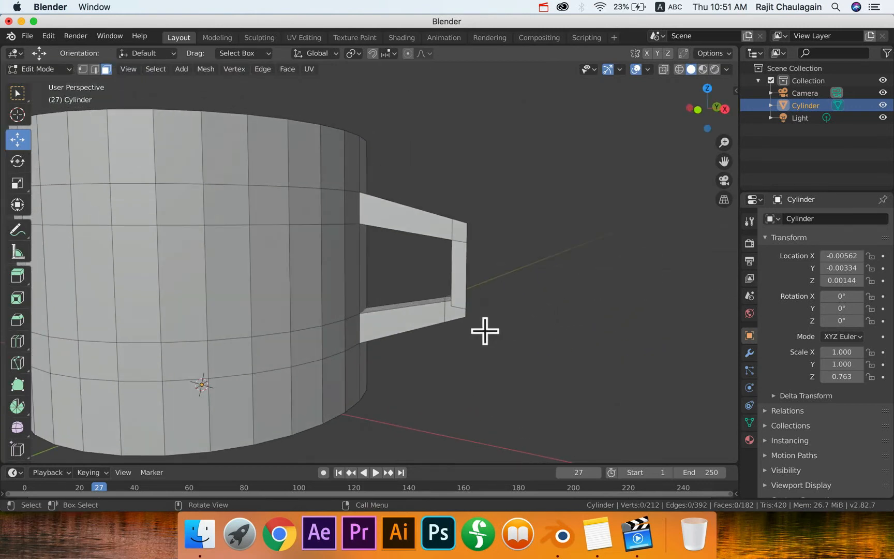
scroll(450, 312, "up", 2)
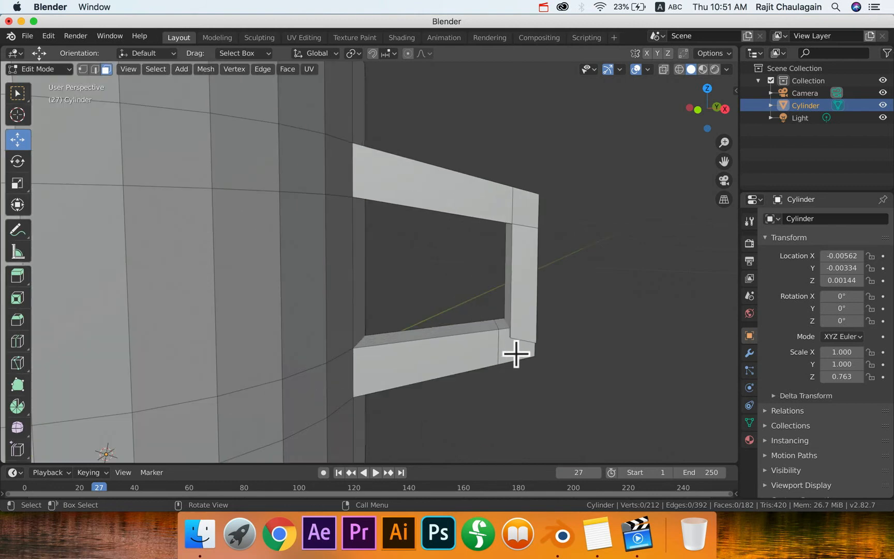
key("Tab")
left_click(609, 345)
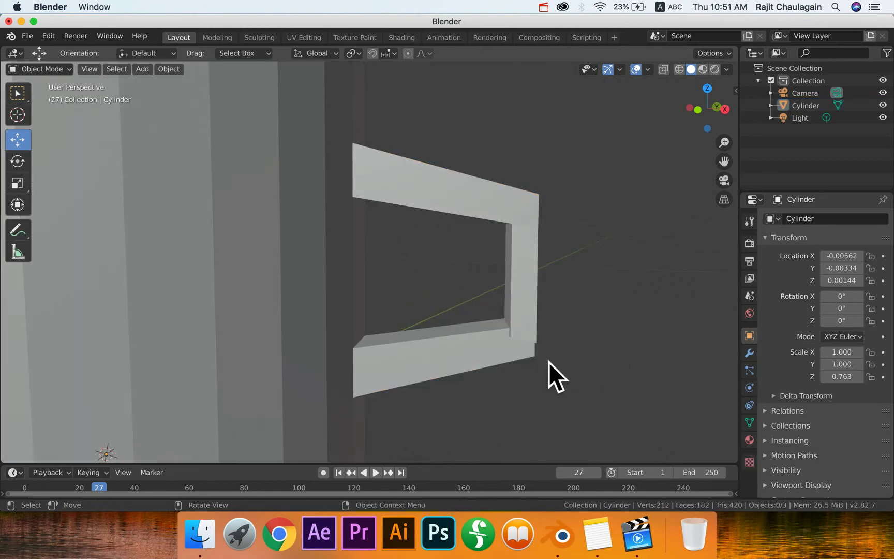
scroll(549, 362, "up", 2)
middle_click_drag(580, 363, 282, 282)
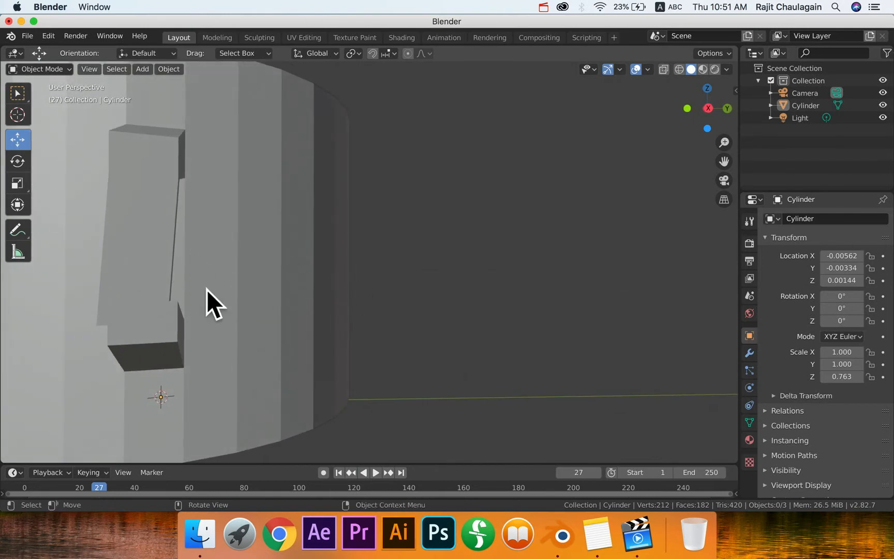
scroll(209, 290, "down", 3)
scroll(210, 291, "up", 3)
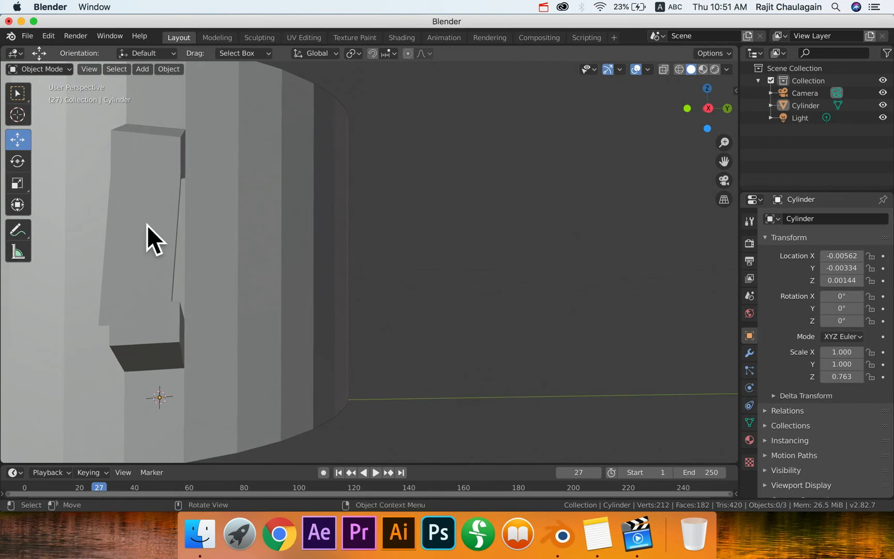
Step: In Edit Mode, select the bottom face of the vertical handle section and shift it along Y by 0.00249 m
left_click(149, 238)
key("Tab")
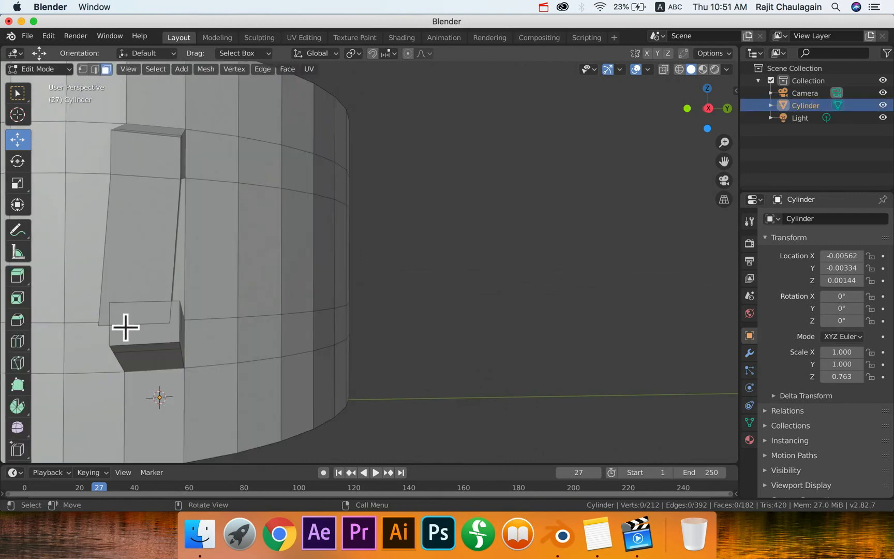
middle_click_drag(126, 327, 140, 303)
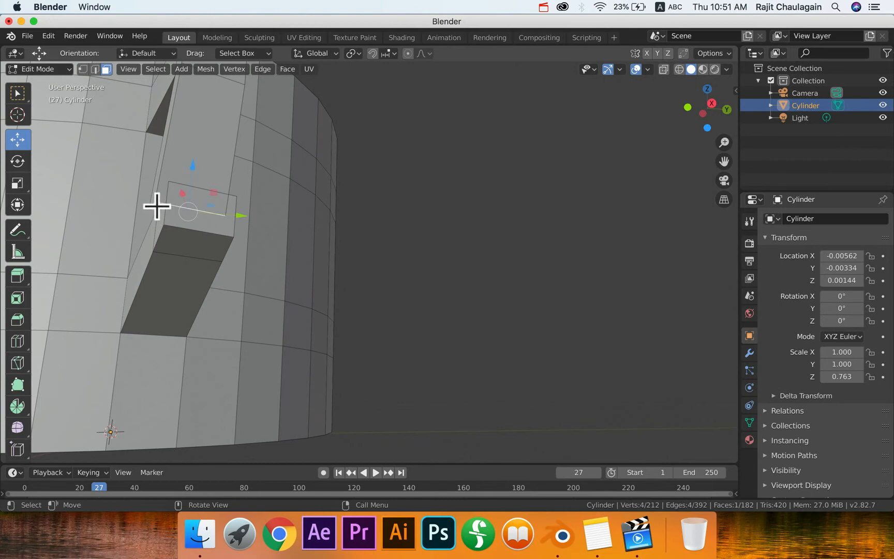
middle_click_drag(189, 258, 180, 278)
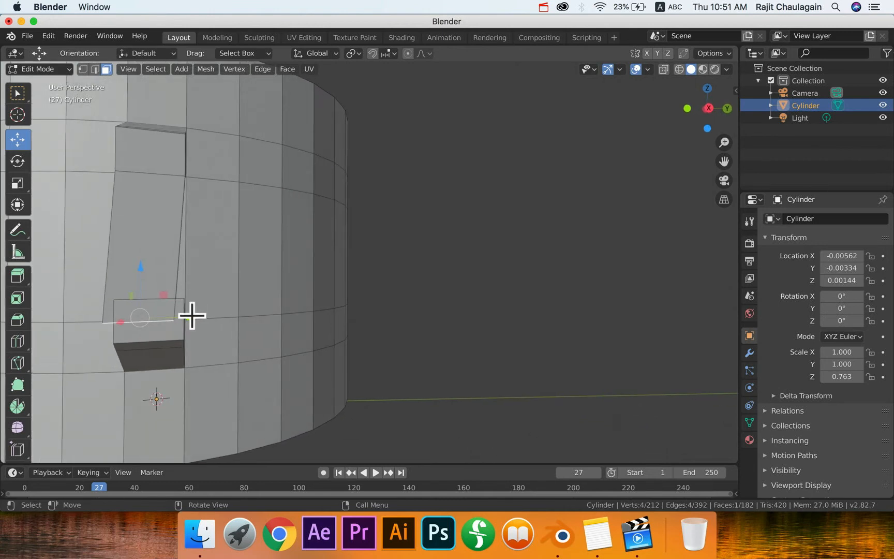
left_click_drag(190, 316, 206, 316)
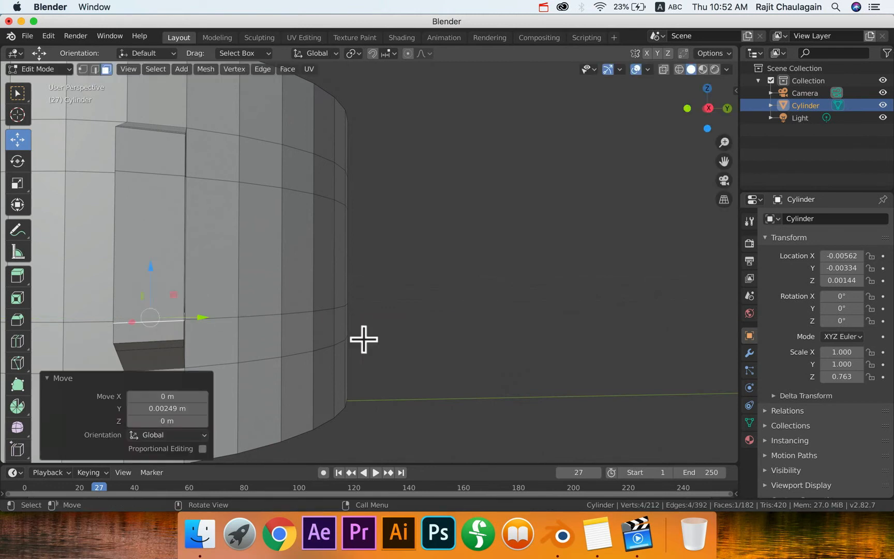
left_click(439, 344)
Step: Move the vertical handle section's bottom face inward along X by about 0.0011 m, and return to Object Mode with nothing selected
middle_click_drag(374, 352, 446, 356)
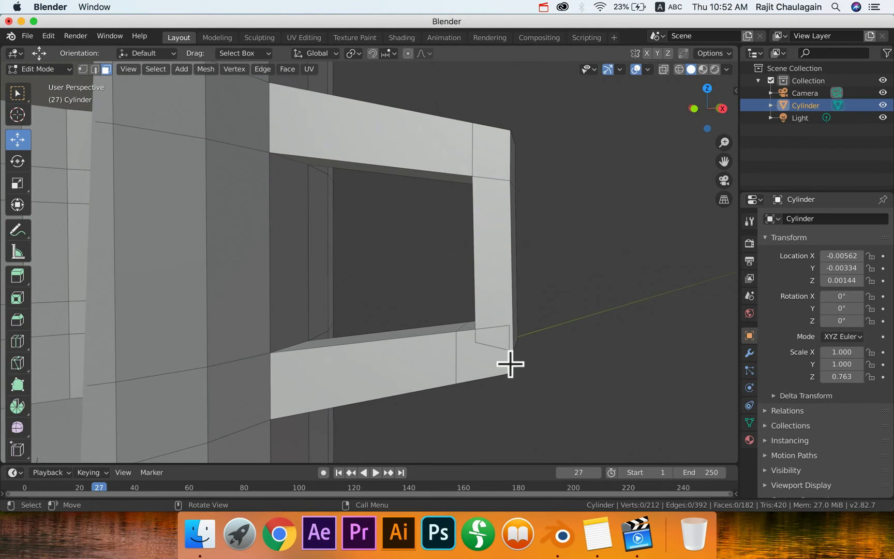
middle_click_drag(509, 363, 427, 210)
left_click(439, 217)
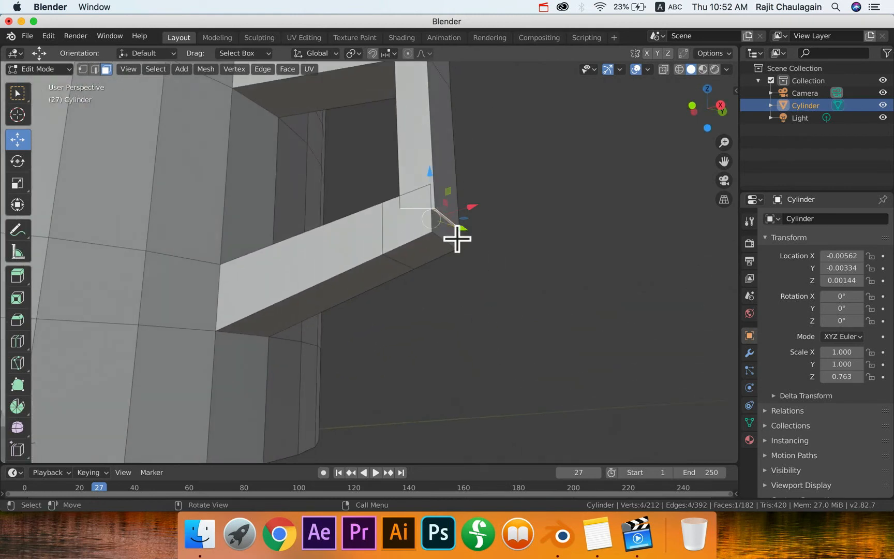
key("g")
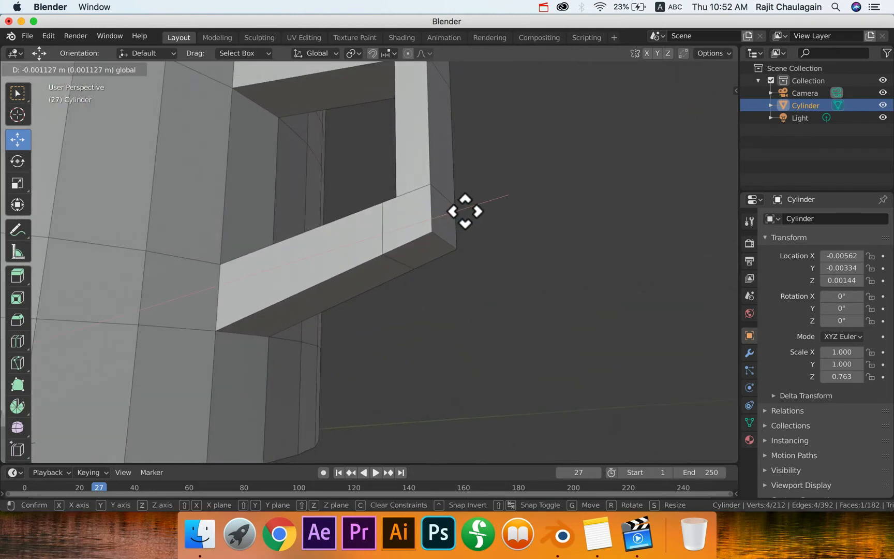
left_click(463, 212)
key("alt+a")
middle_click_drag(489, 306, 487, 360)
scroll(505, 359, "down", 4)
key("Tab")
scroll(511, 365, "down", 3)
key("alt+a")
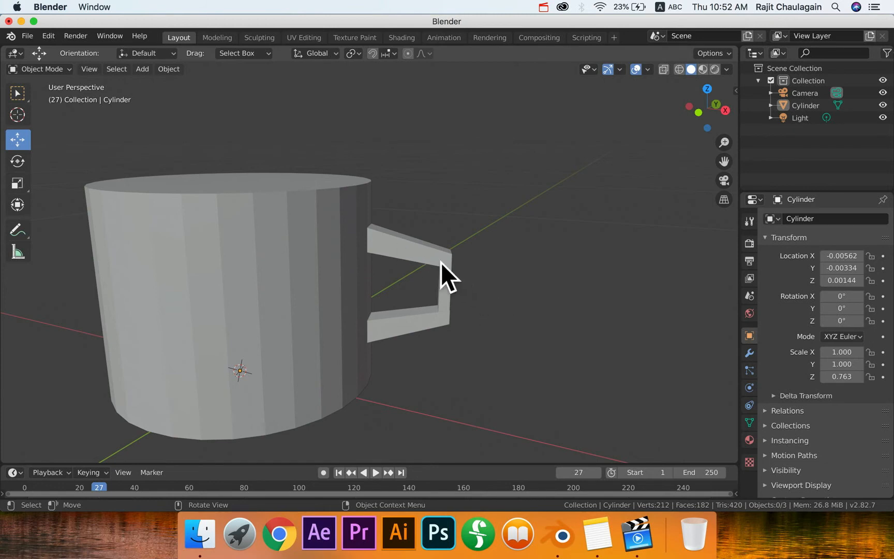
Step: Delete the mug's top face in Edit Mode to open the cylinder, and return to Object Mode
middle_click_drag(503, 285, 495, 315)
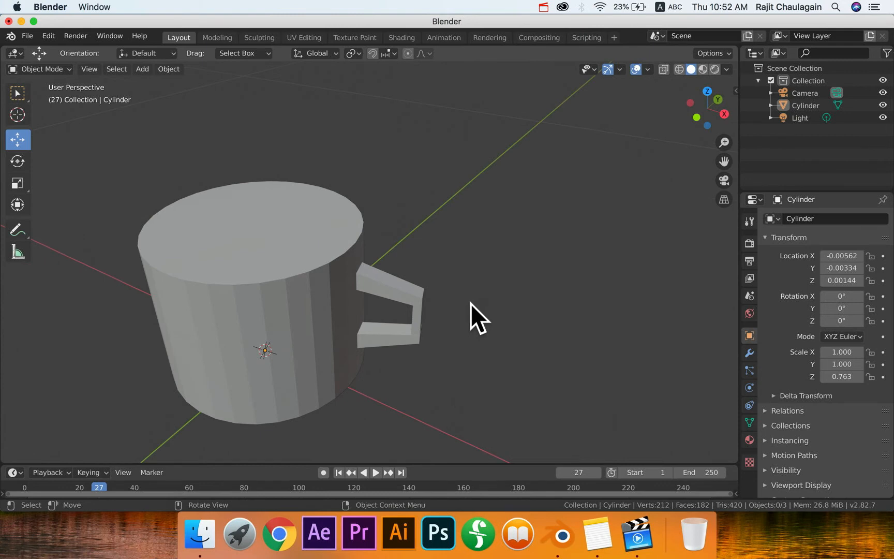
key("Tab")
left_click(246, 233)
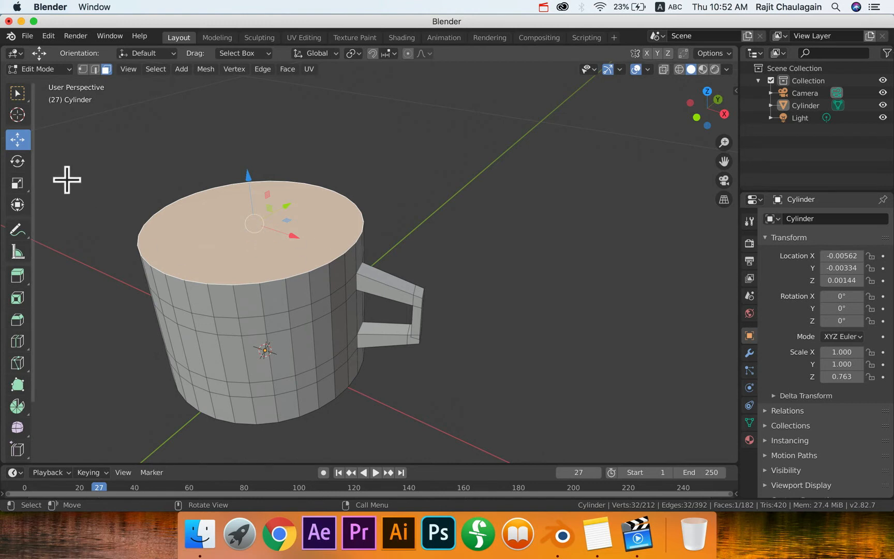
key("Tab")
left_click(279, 265)
key("Tab")
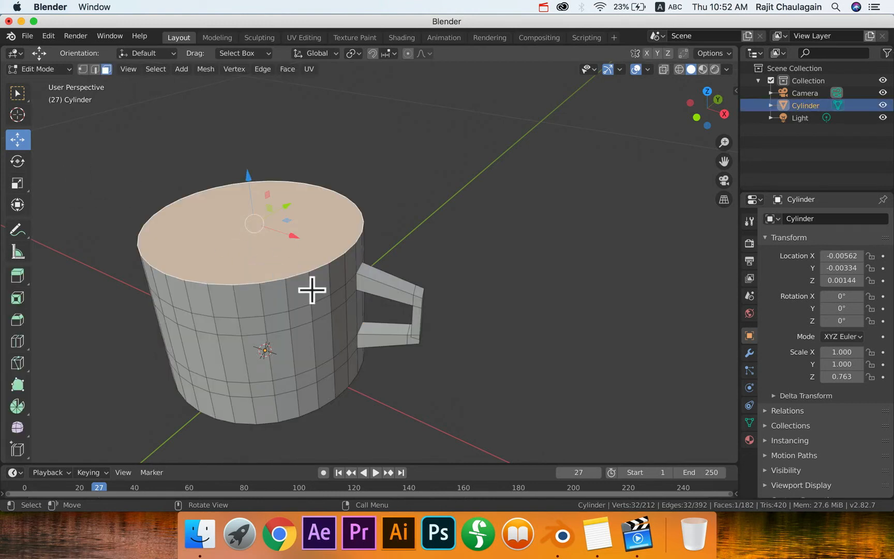
left_click(285, 349)
left_click(280, 241)
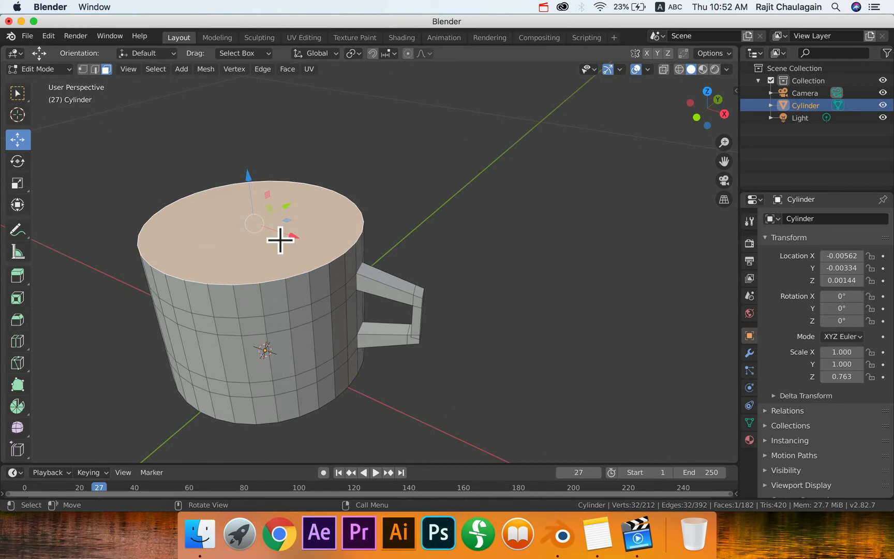
key("x")
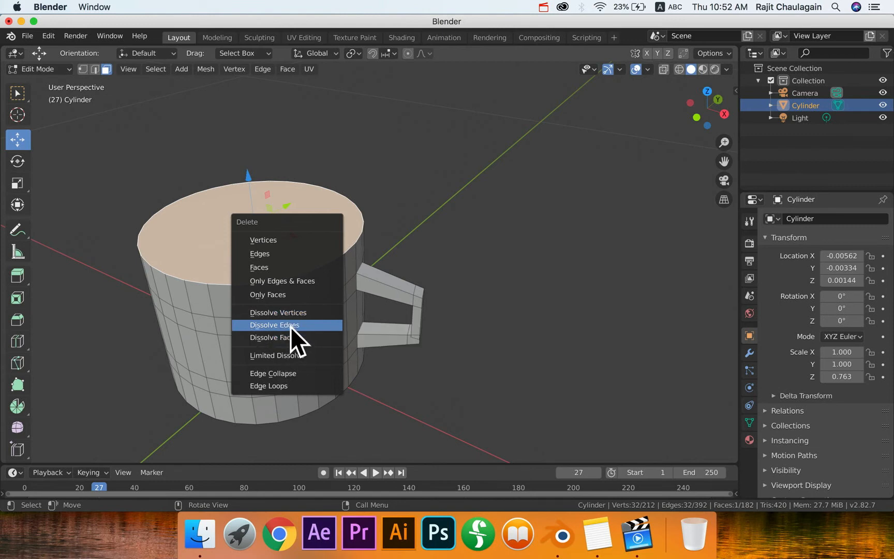
left_click(272, 268)
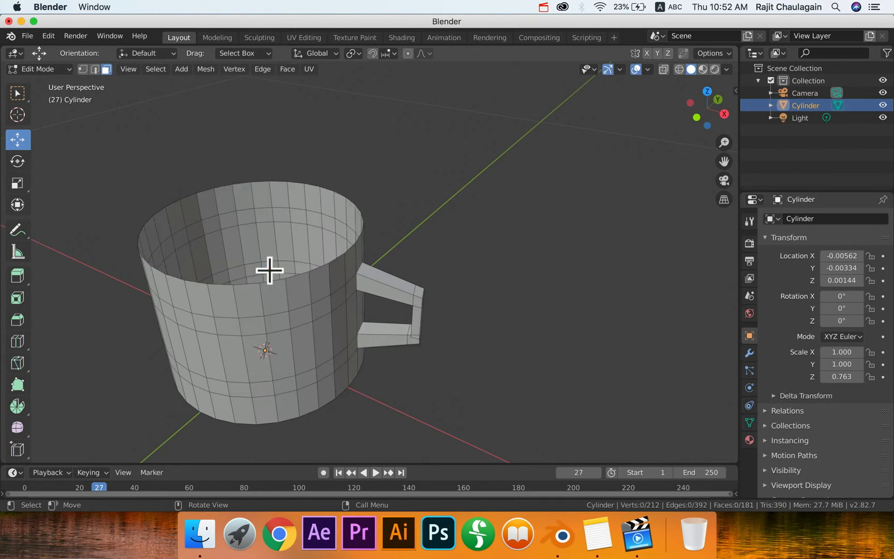
middle_click_drag(340, 340, 343, 324)
key("Tab")
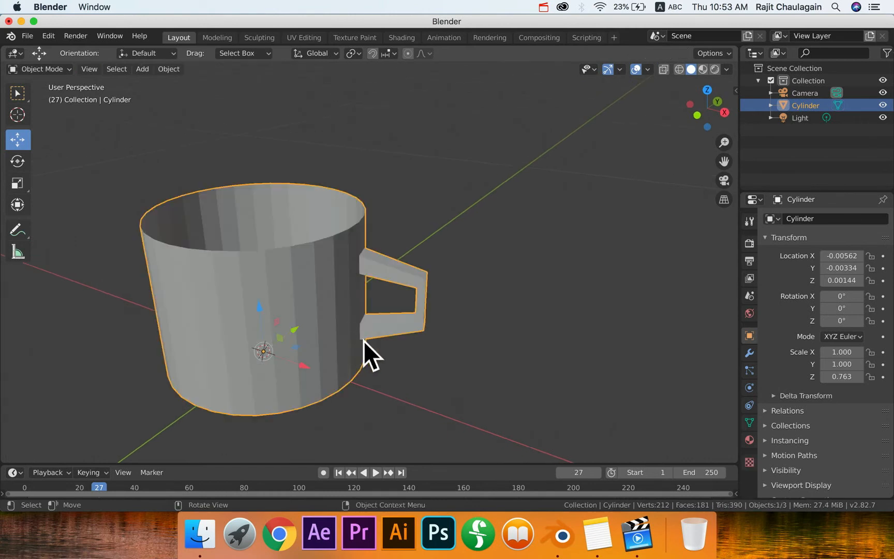
Step: Undo the deletion of the mug's top face, returning to Edit Mode, and clear the selection
left_click(468, 354)
middle_click_drag(468, 354, 296, 306)
key("super+z")
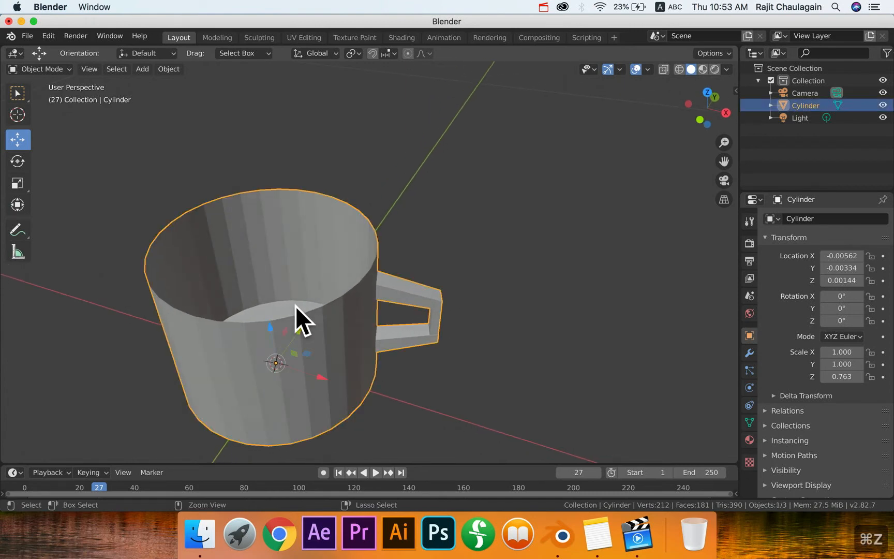
key("super+z")
key("super+z")
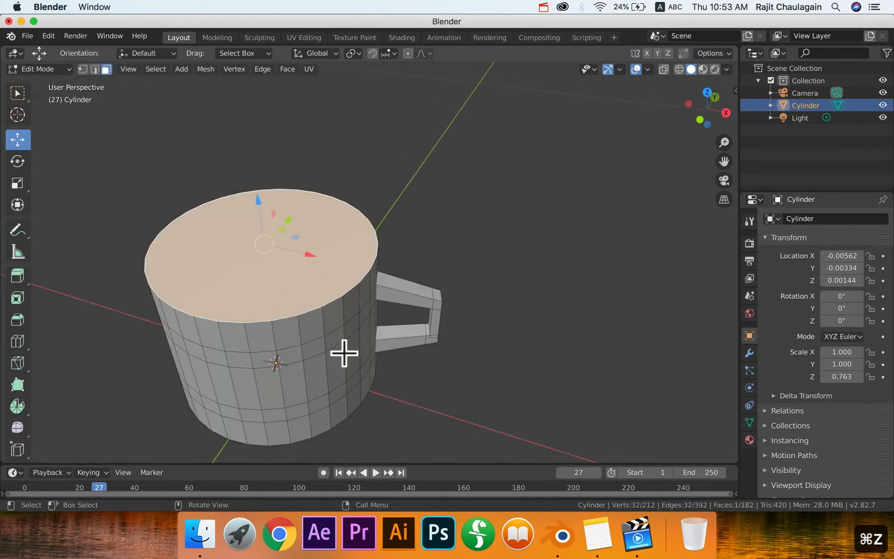
left_click(560, 354)
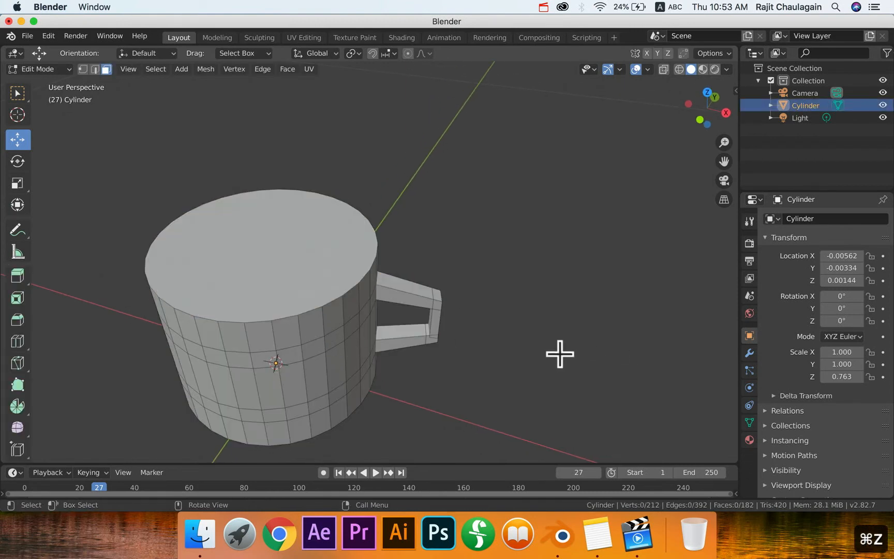
left_click(274, 291)
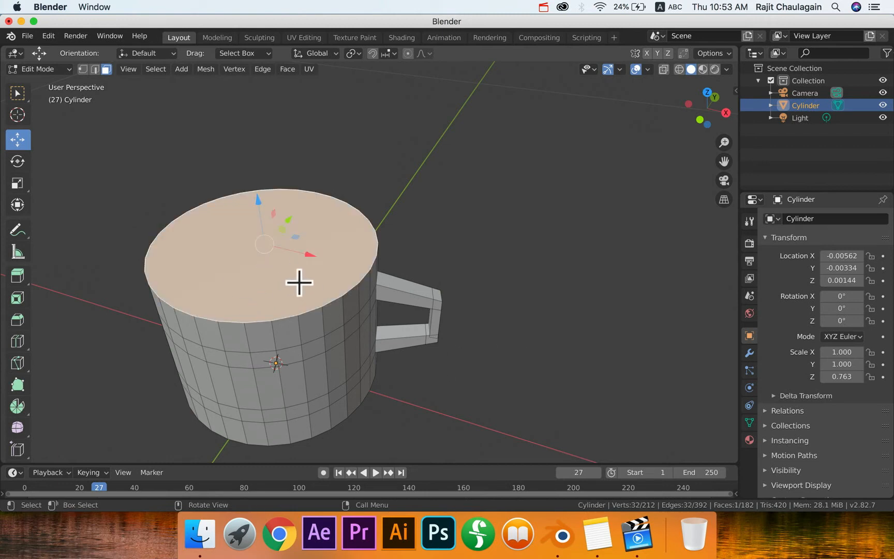
left_click(514, 324)
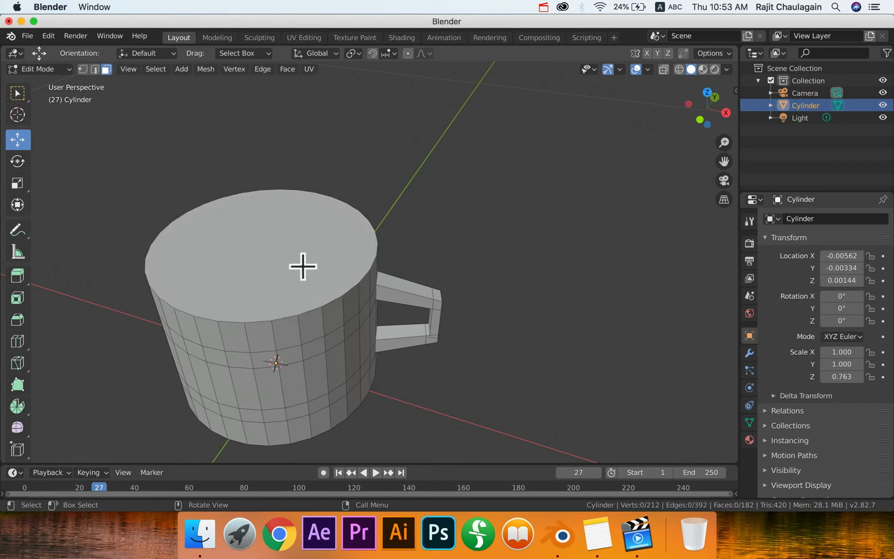
Step: Try extruding the mug's top face in place and scaling it to 0.666 along X
left_click(291, 261)
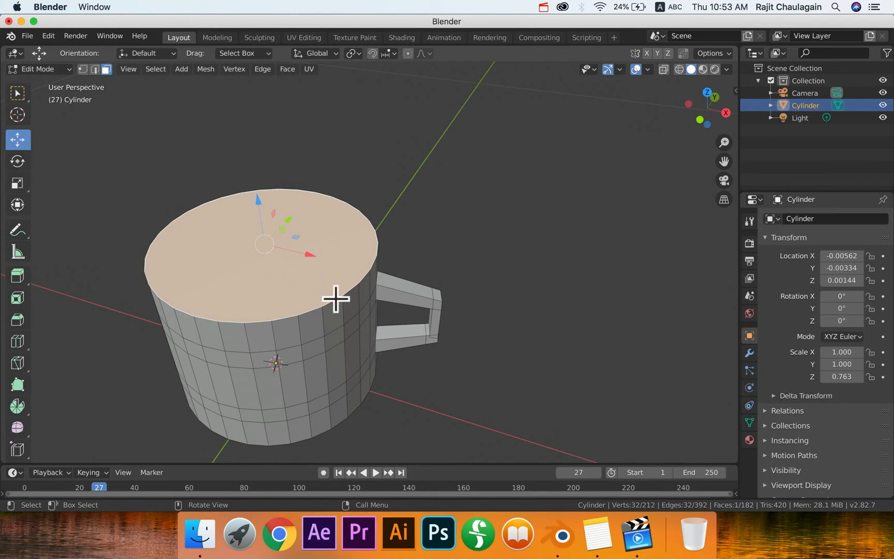
key("e")
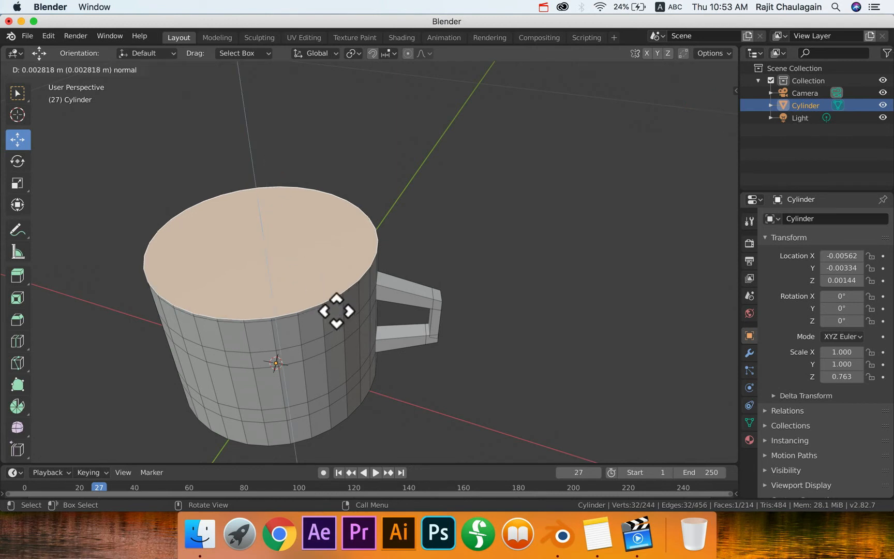
right_click(334, 309)
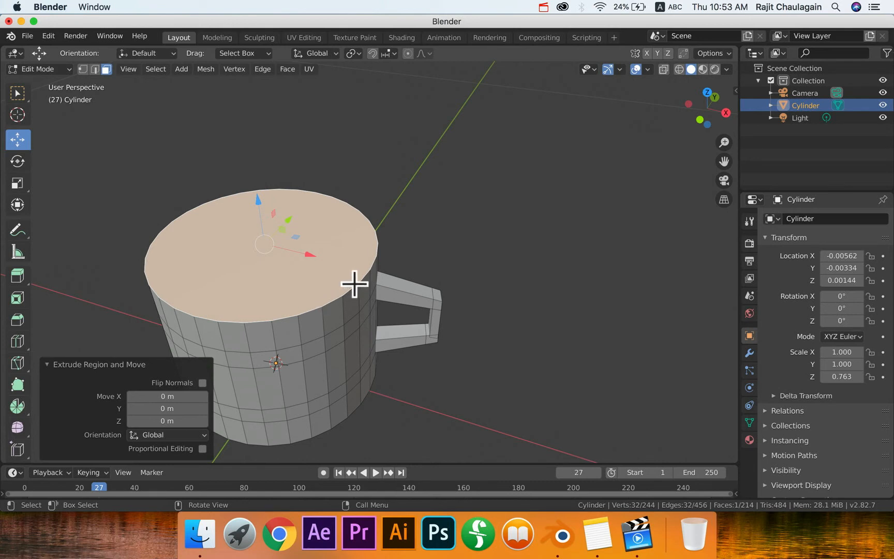
middle_click_drag(285, 336, 300, 289)
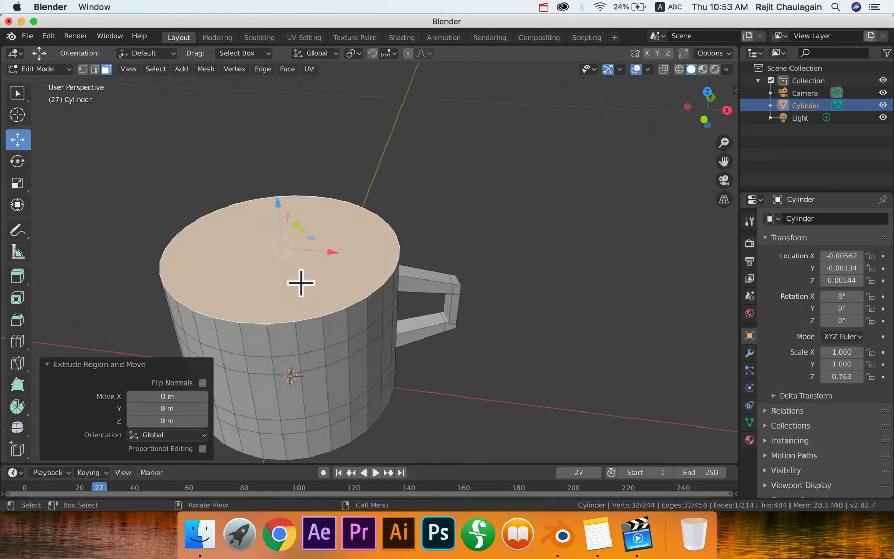
key("shift+space")
key("s")
key("s")
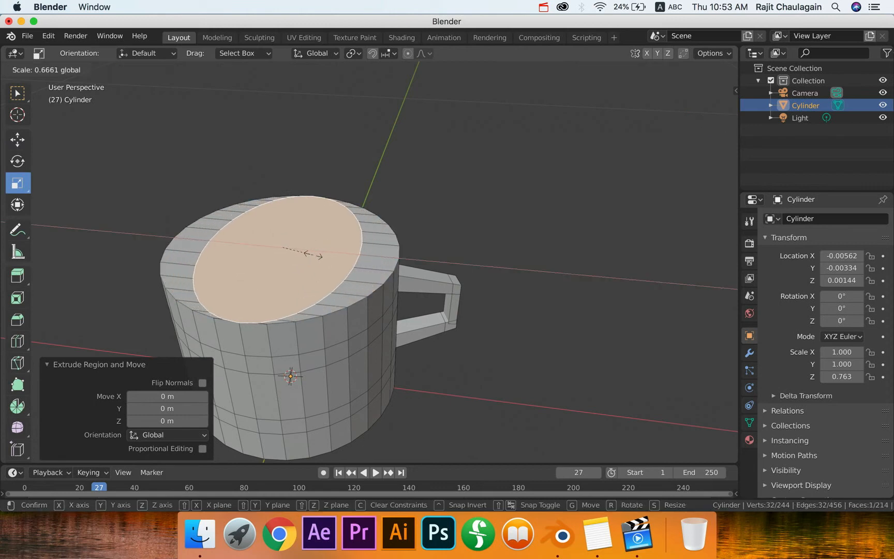
left_click(313, 256)
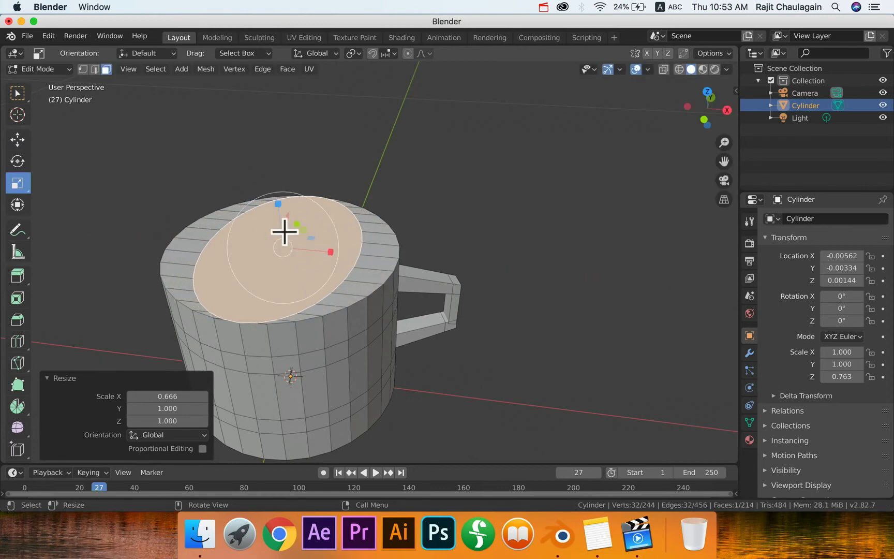
Step: Undo the scaling and the extrusion of the top face, and switch back to the Move tool
key("super+z")
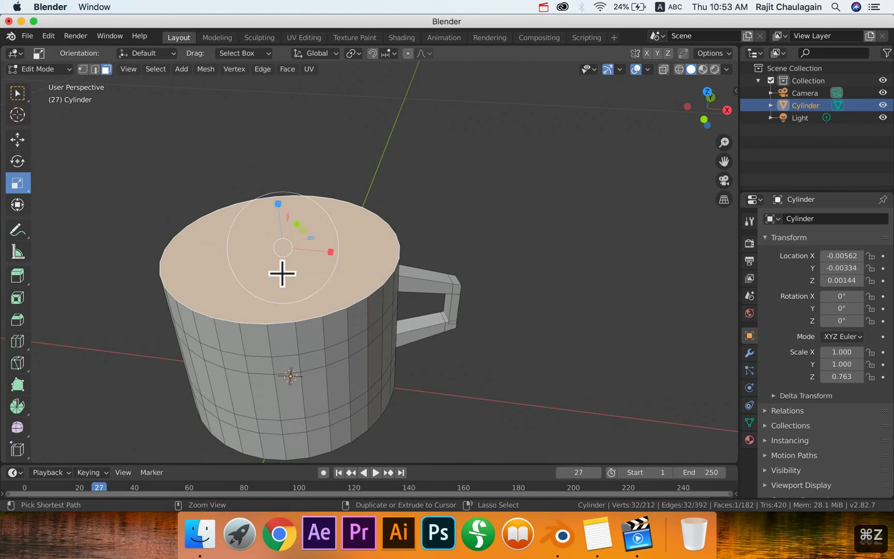
key("super+z")
key("super+z")
key("super+z")
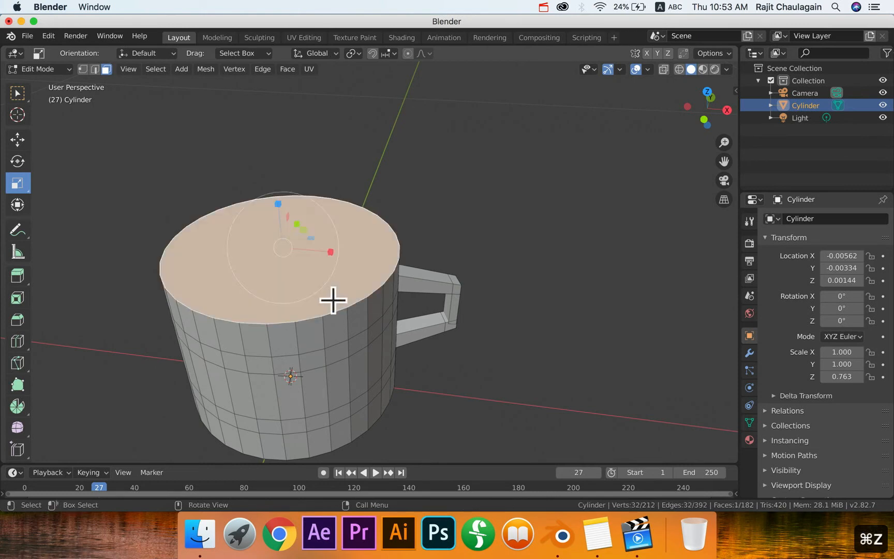
key("shift+space")
key("g")
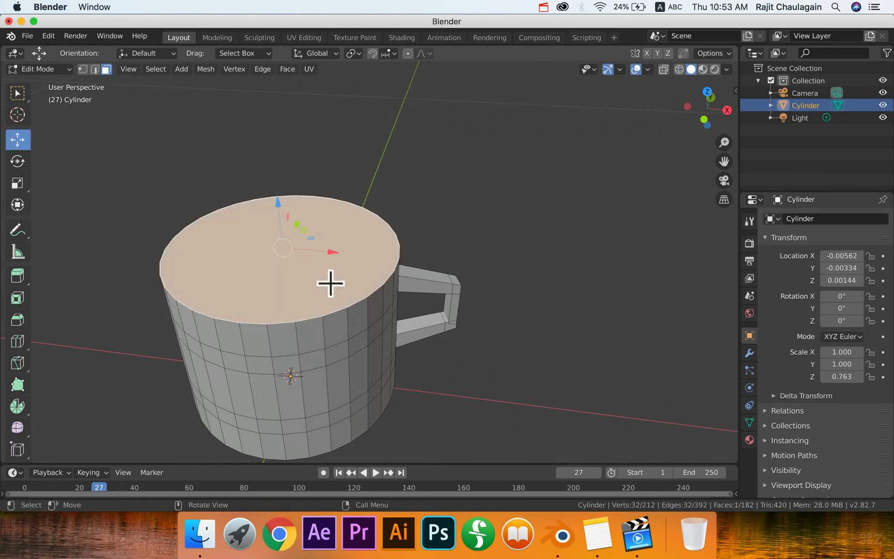
Step: Try scaling the unextruded top face to 0.704 along X, and undo it
key("shift+space")
key("s")
left_click_drag(326, 253, 312, 254)
middle_click_drag(303, 313, 373, 264)
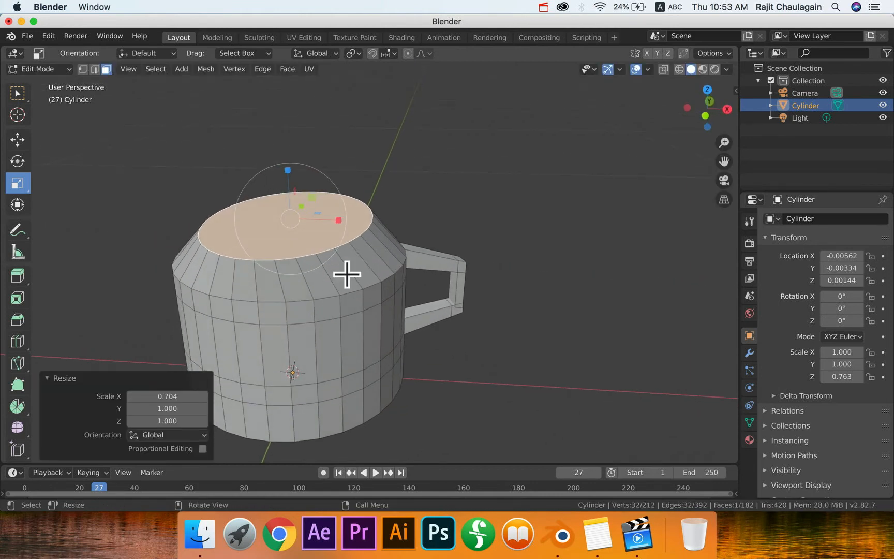
key("super+z")
Step: Extrude the mug's top face in place and scale it down evenly to form a narrow rim, keeping it in the rim's plane
middle_click_drag(343, 250, 351, 301)
scroll(351, 301, "up", 3)
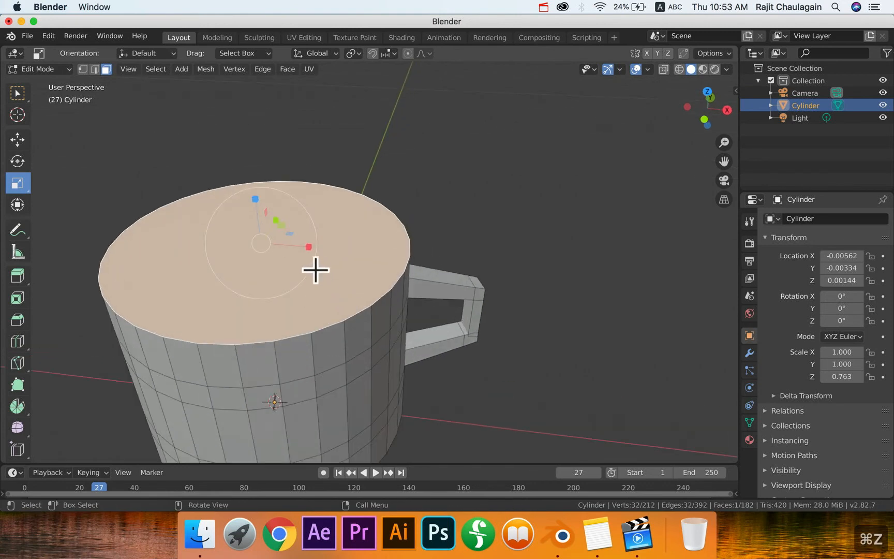
key("e")
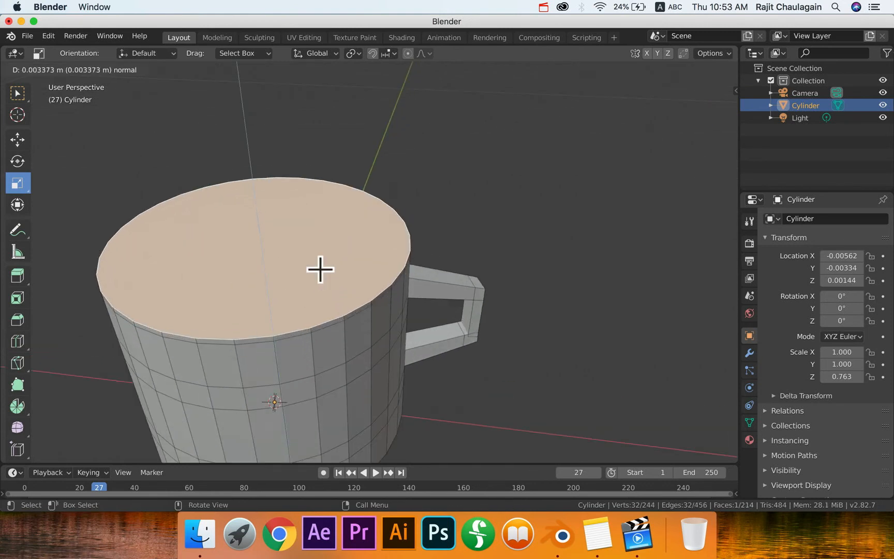
right_click(320, 269)
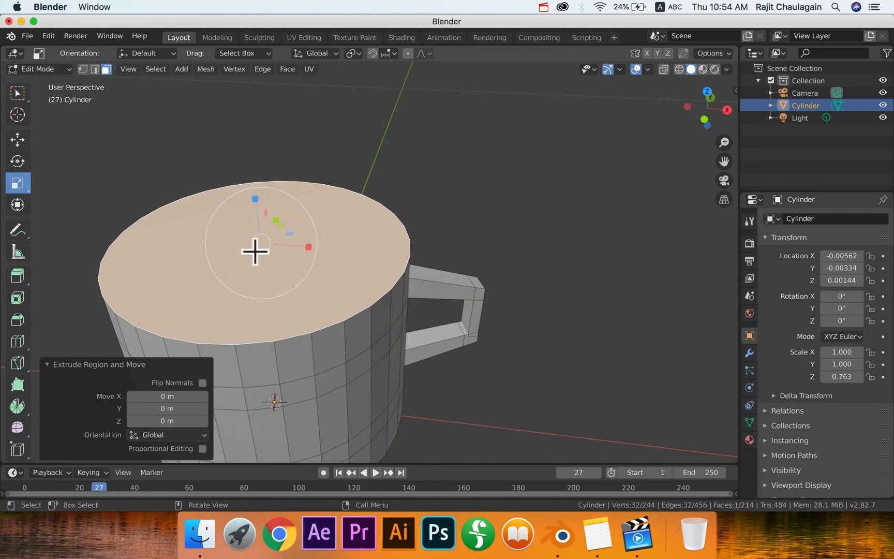
mouse_move(304, 210)
left_mouse_down()
mouse_move(285, 223)
mouse_move(297, 220)
left_mouse_up()
left_click(489, 213)
middle_click_drag(441, 265, 387, 294)
Step: Extrude the inner top face 0.133 m down into the mug to hollow it out, and clear the selection
left_click(289, 233)
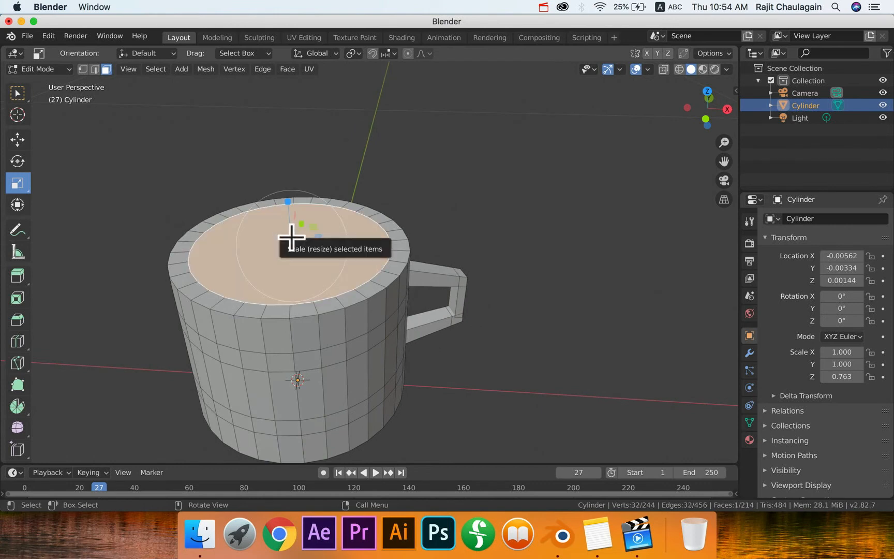
key("e")
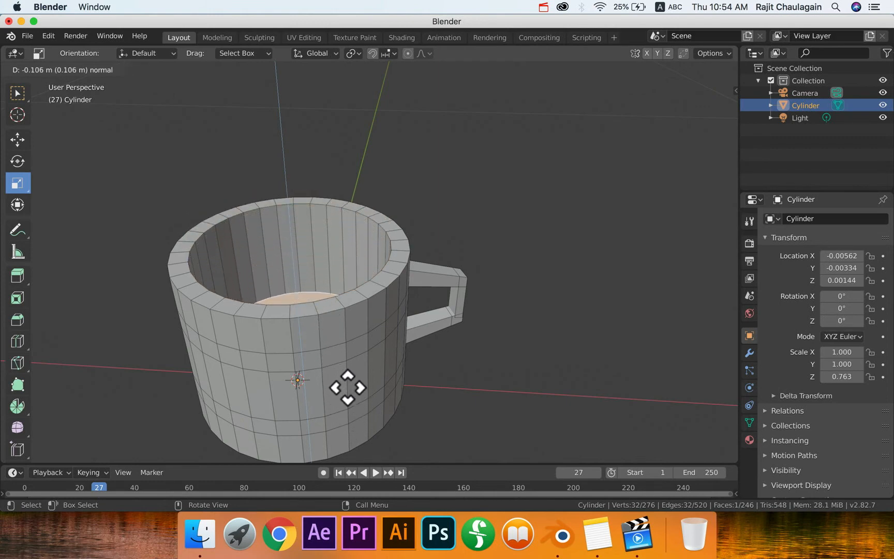
left_click(351, 409)
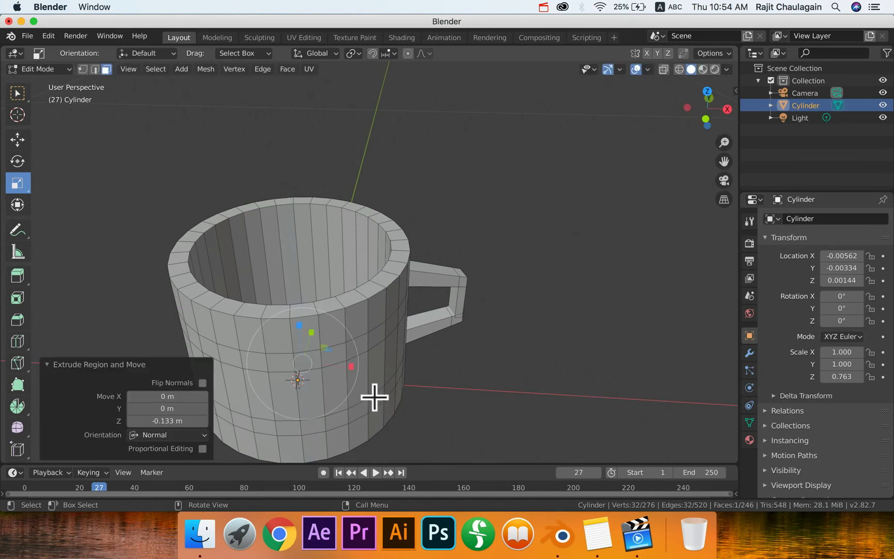
middle_click_drag(373, 397, 378, 435)
left_click(471, 407)
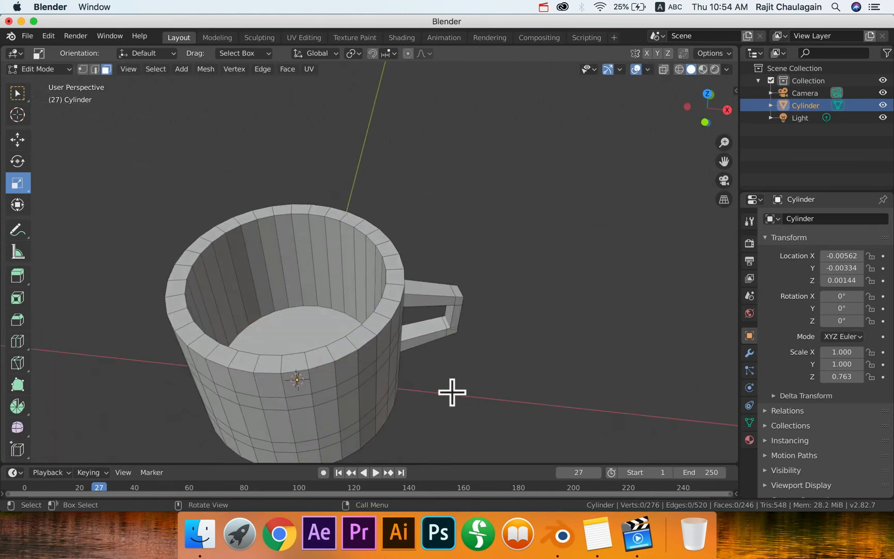
middle_click_drag(451, 393, 447, 339)
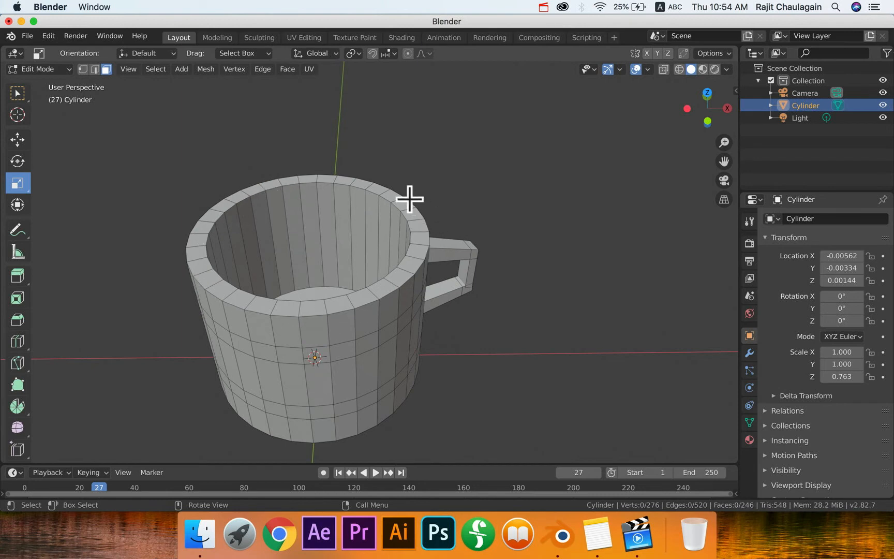
Step: Switch from face to edge selection and select a single edge on the mug's inner rim
left_click(206, 240)
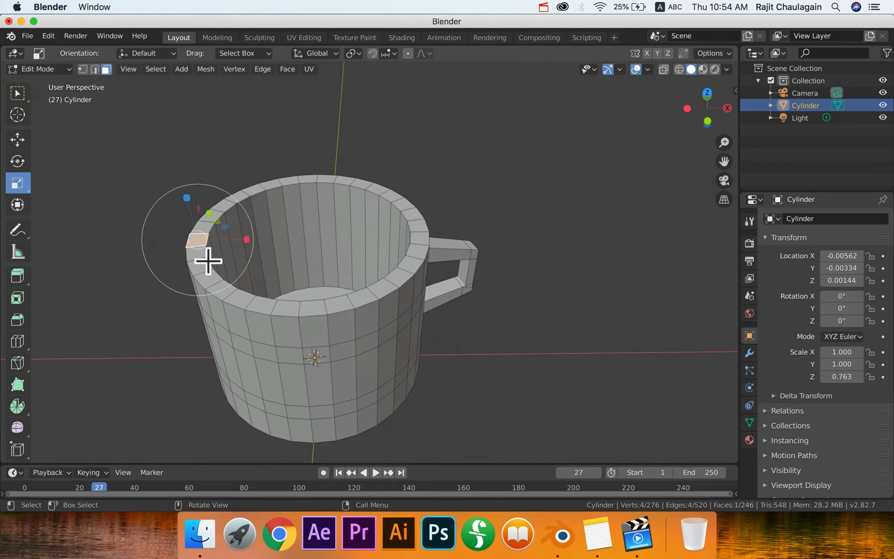
key("2")
scroll(324, 263, "up", 3)
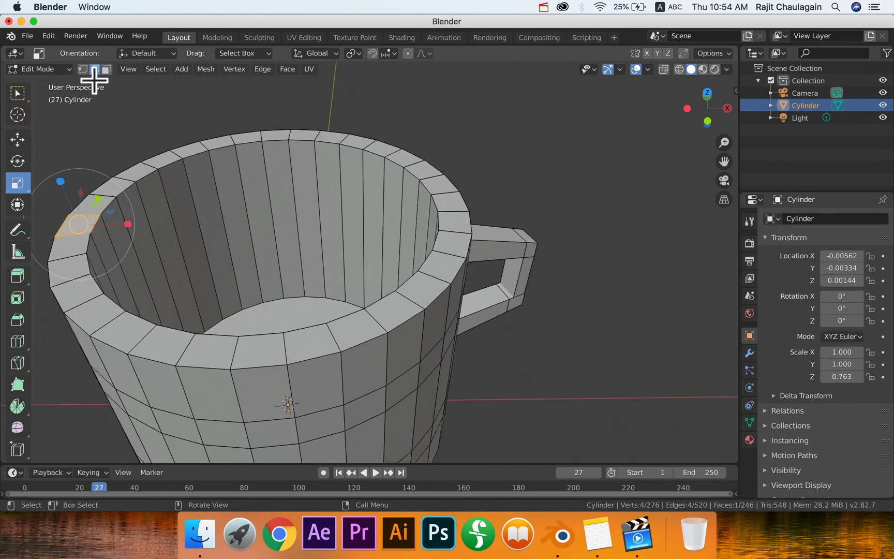
left_click(145, 174)
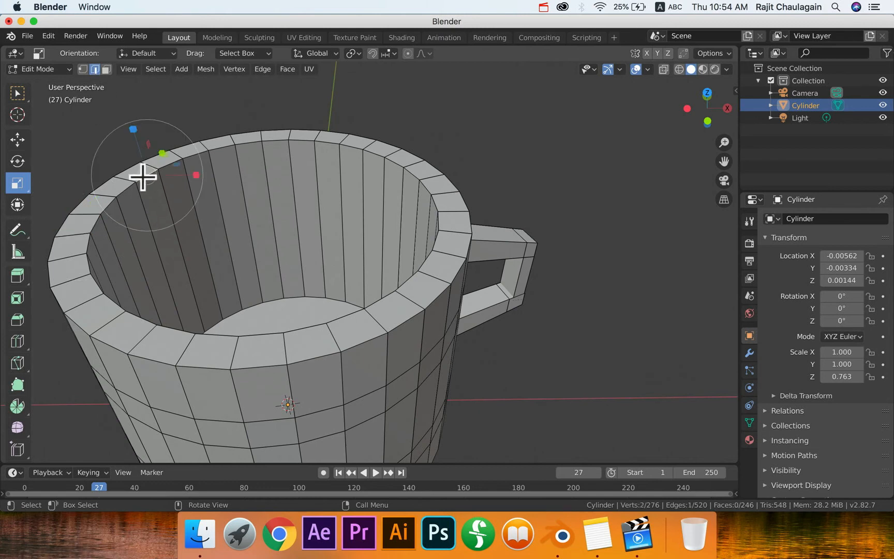
left_click(122, 194)
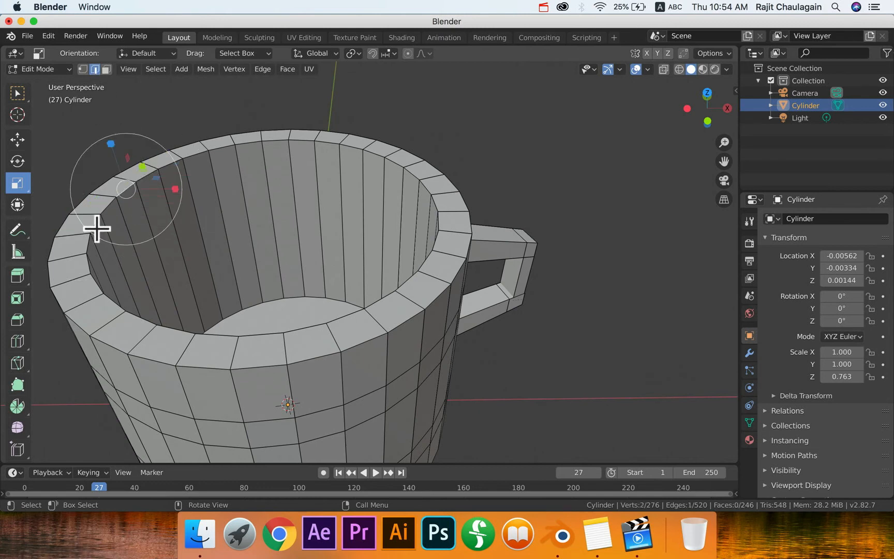
left_click(96, 228)
Step: Activate the Move tool, try adding neighbouring inner rim edges to the selection, and keep one inner rim edge selected
key("shift+space")
key("g")
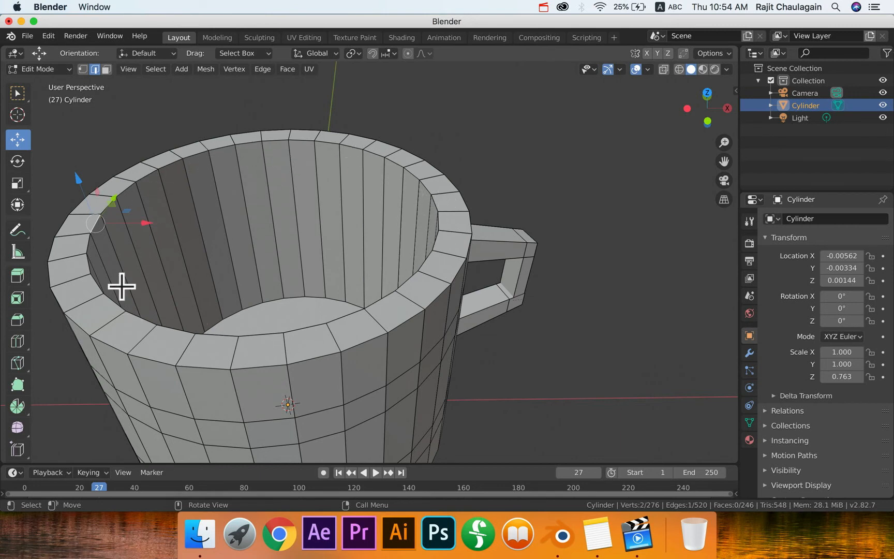
left_click(90, 243, "shift")
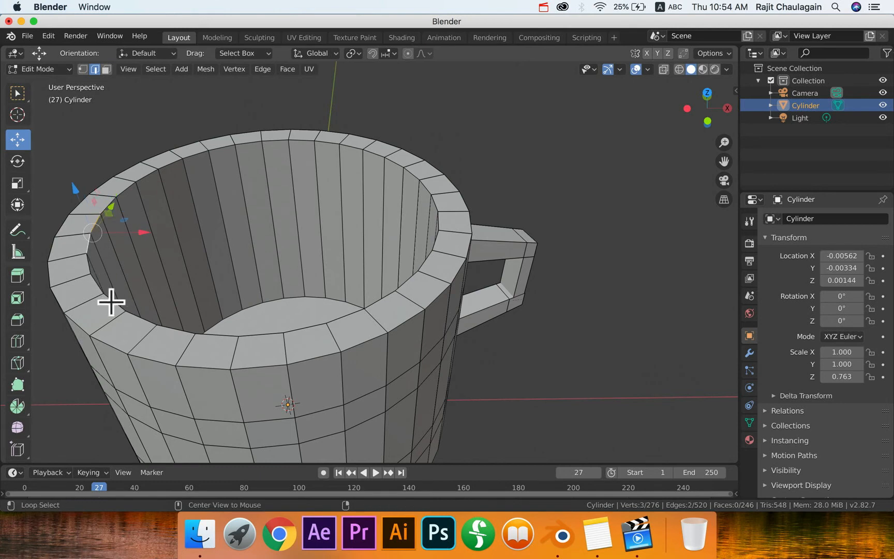
left_click(115, 305)
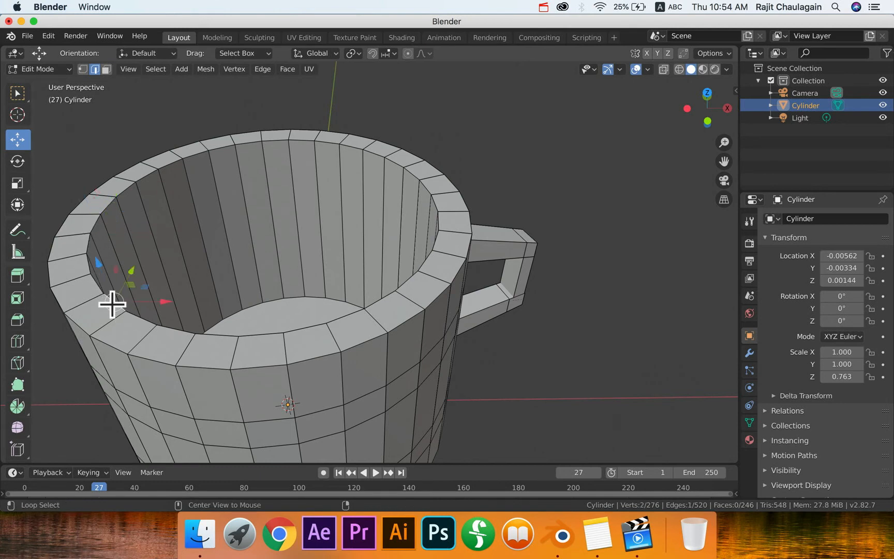
middle_click_drag(141, 317, 144, 198)
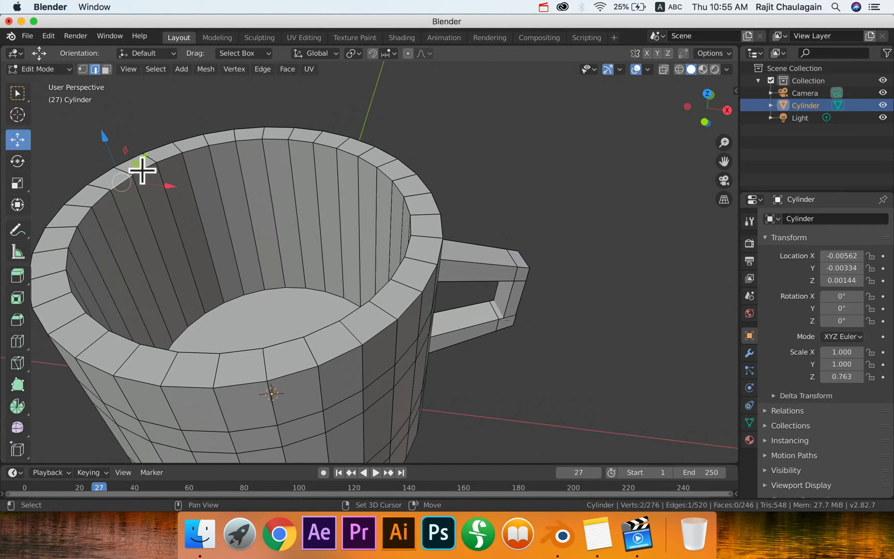
left_click(187, 154, "shift")
left_click(197, 153, "shift")
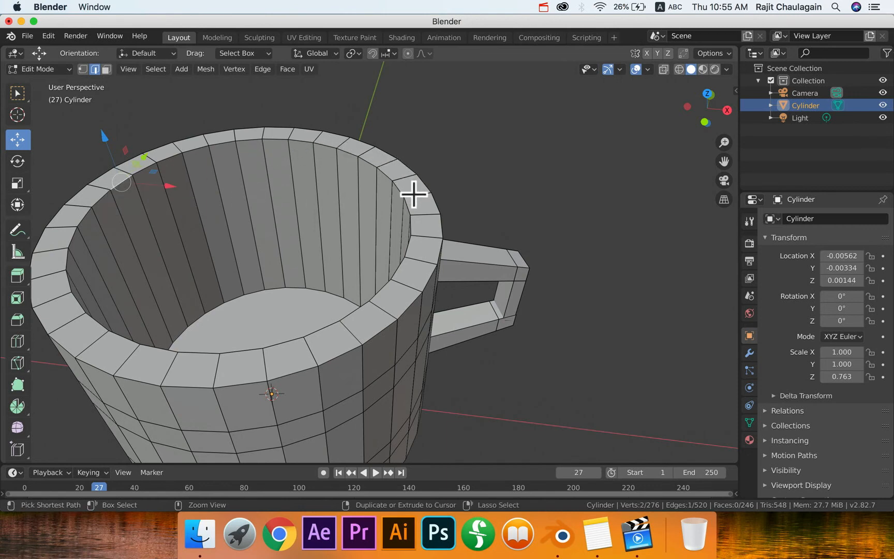
Step: Extend the selected edge around the mug's inner rim with shortest-path picks until the whole inner rim loop is selected
left_click(402, 191, "ctrl")
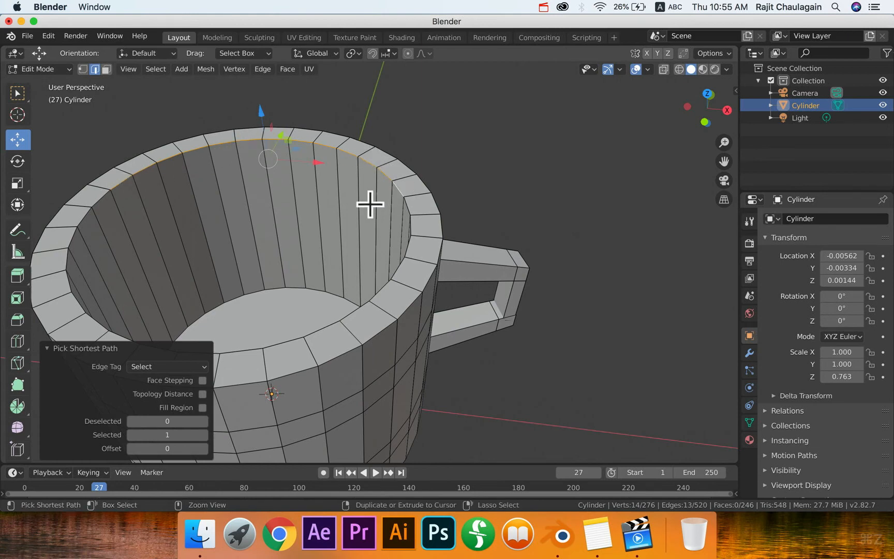
key("super+z")
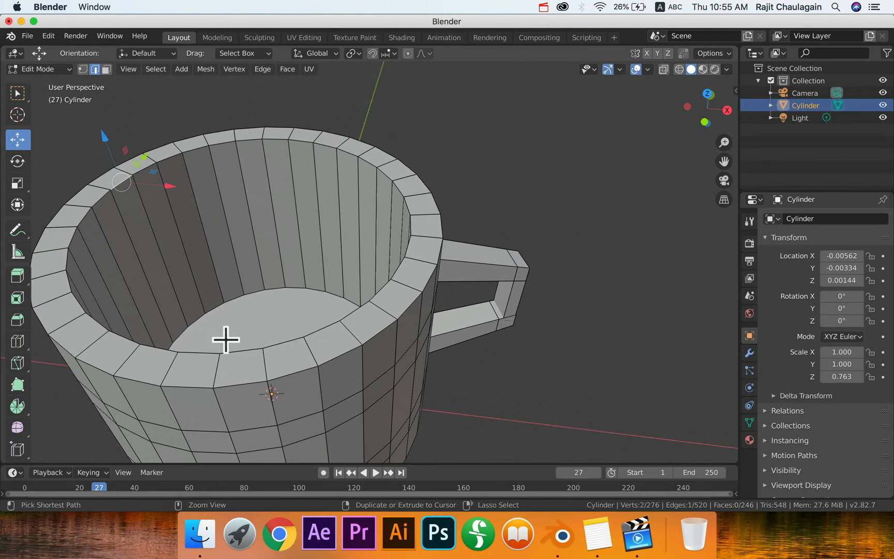
left_click(85, 217, "ctrl")
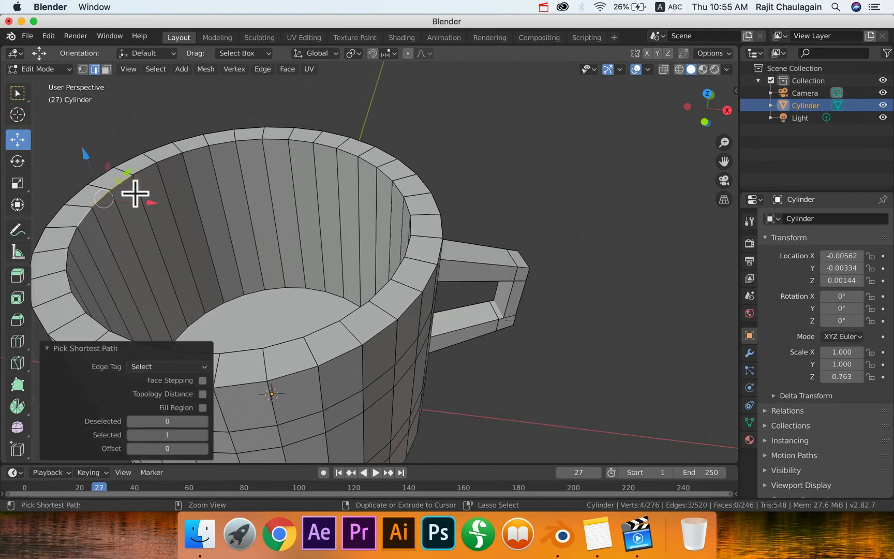
left_click(377, 292, "ctrl")
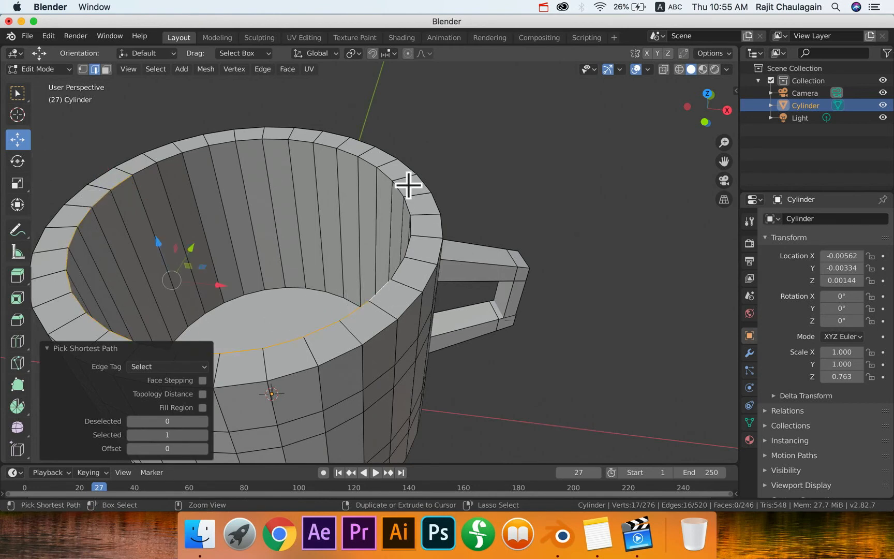
left_click(354, 155, "ctrl")
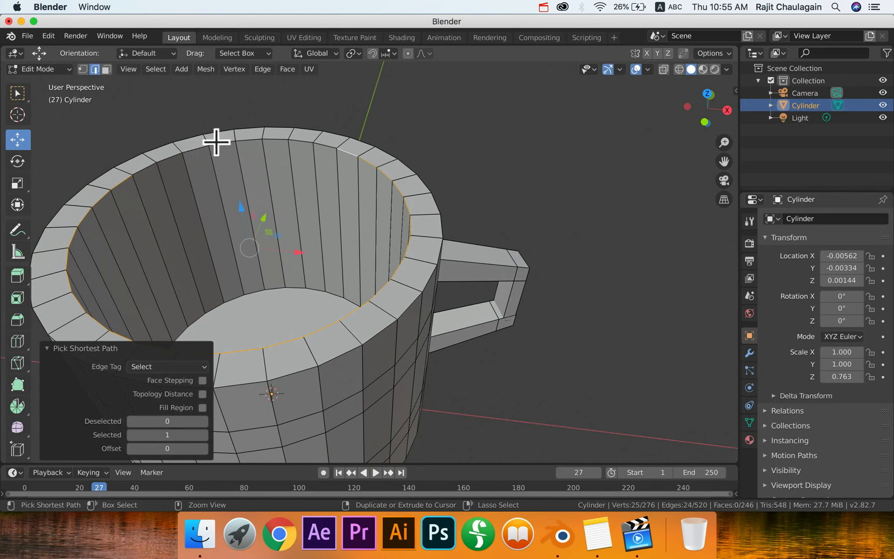
left_click(145, 167, "ctrl")
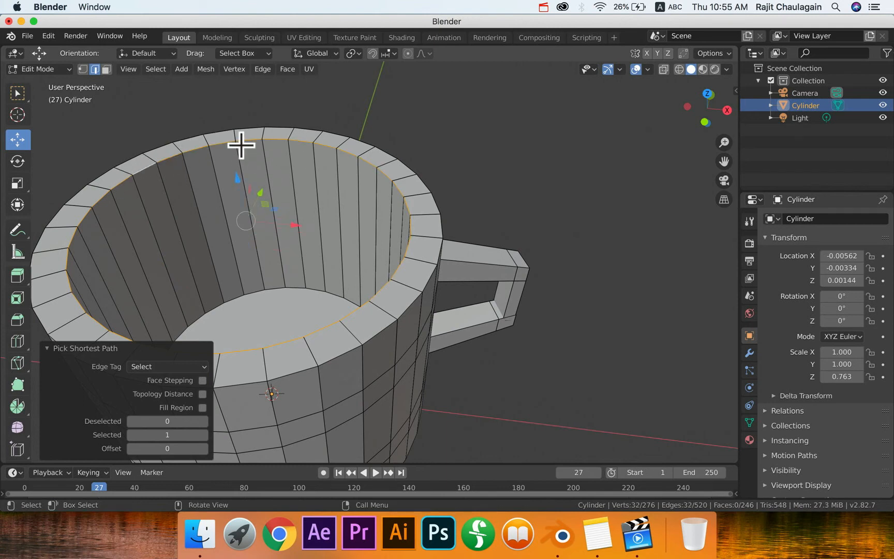
Step: Scale the inner rim edge loop outward uniformly to about 1.126 to thin the mug's rim, and clear the selection
middle_click_drag(294, 290, 305, 279)
mouse_move(353, 307)
middle_mouse_down()
mouse_move(331, 296)
mouse_move(371, 312)
mouse_move(357, 315)
middle_mouse_up()
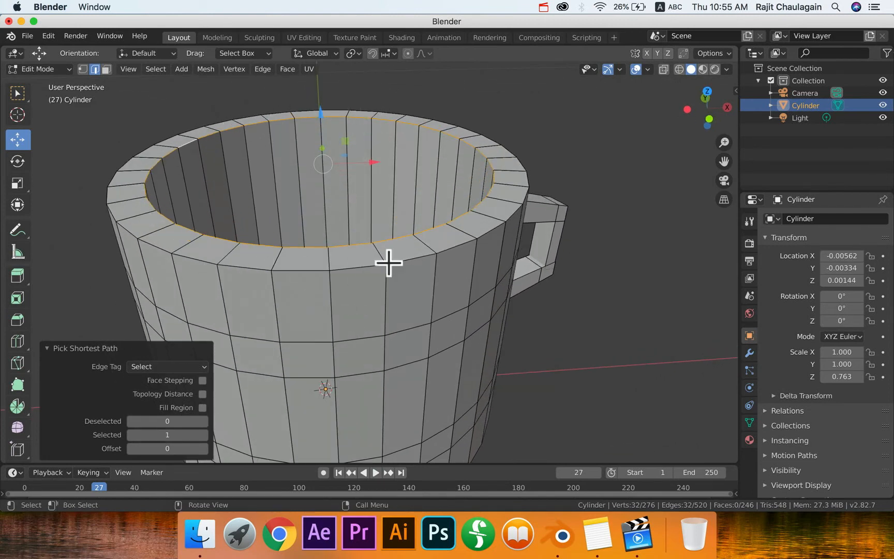
scroll(319, 194, "down", 2)
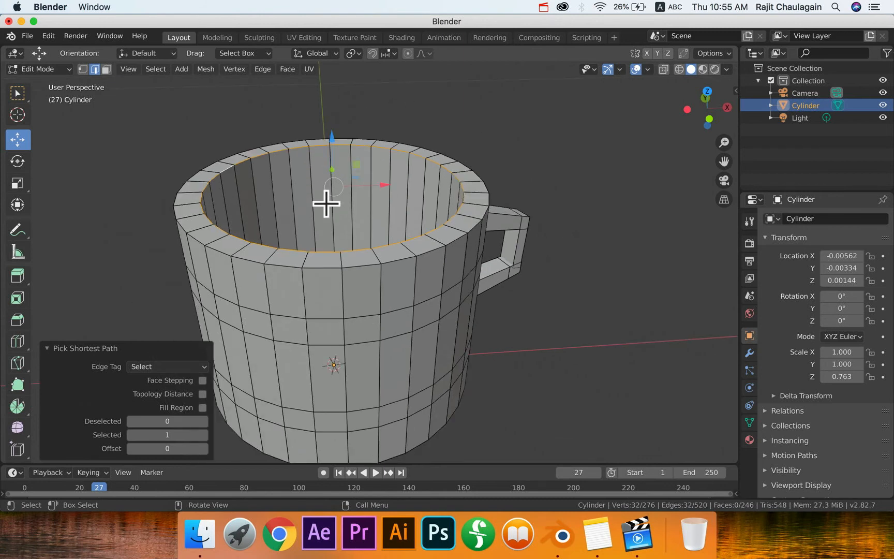
middle_click_drag(326, 204, 327, 197)
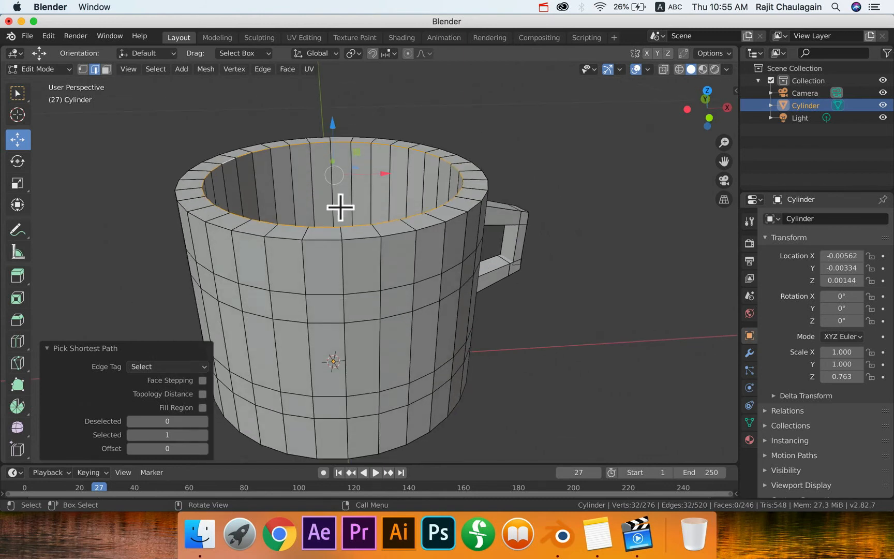
middle_click_drag(422, 383, 415, 413)
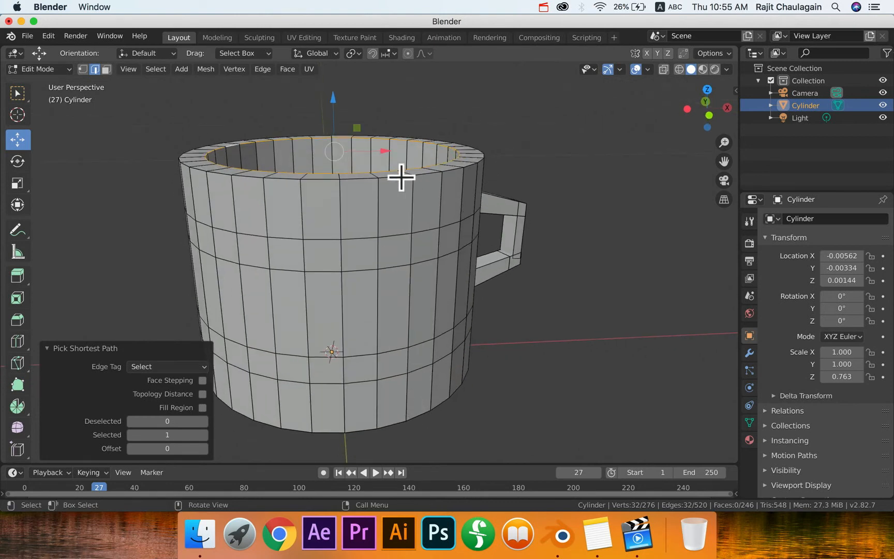
key("shift+space")
key("s")
left_click_drag(382, 151, 387, 152)
key("super+z")
middle_click_drag(379, 160, 341, 206)
left_click_drag(356, 166, 350, 156)
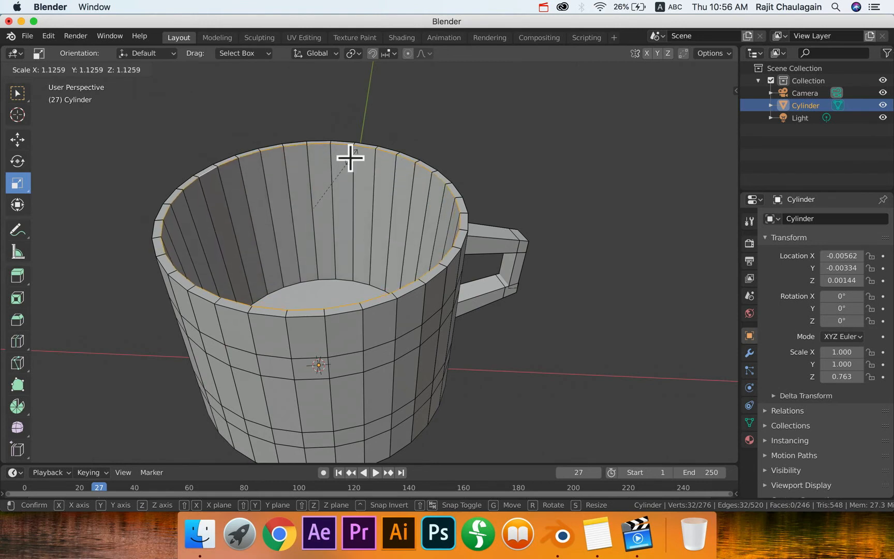
left_click(578, 325)
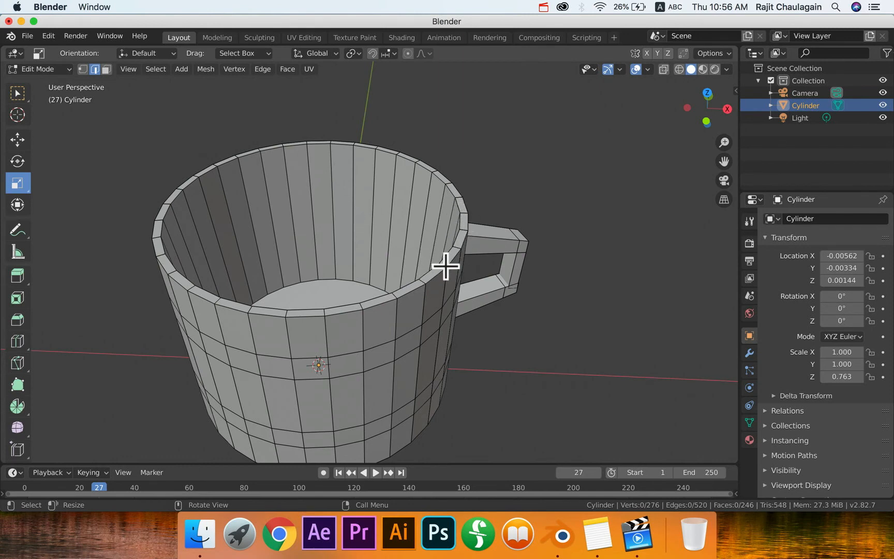
Step: Return the mug to Object Mode and open its modifier settings
middle_click_drag(506, 300, 477, 289)
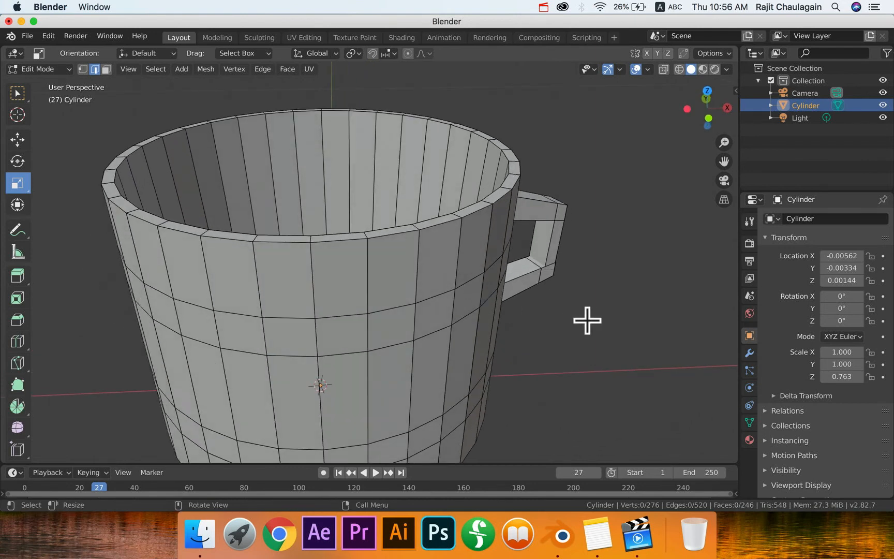
left_click(587, 319)
scroll(585, 322, "down", 3)
middle_click_drag(585, 322, 503, 285)
left_click(556, 298)
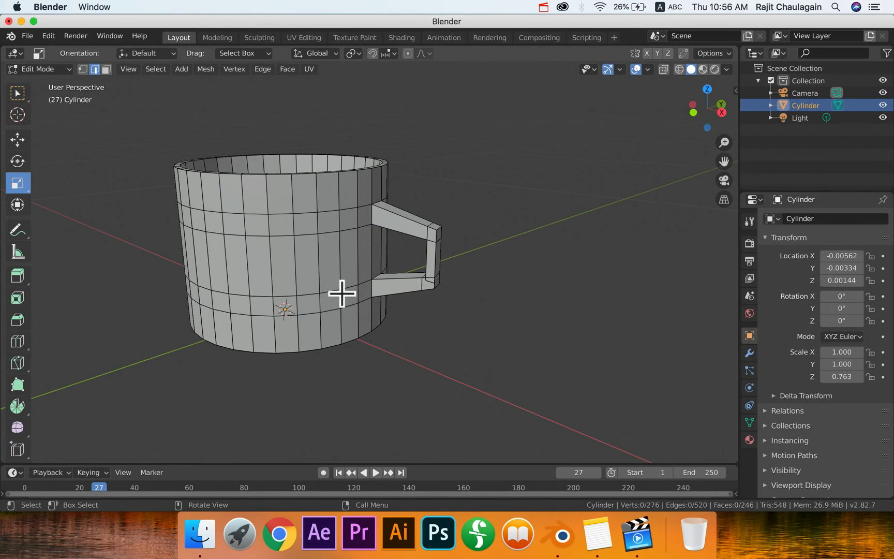
key("Tab")
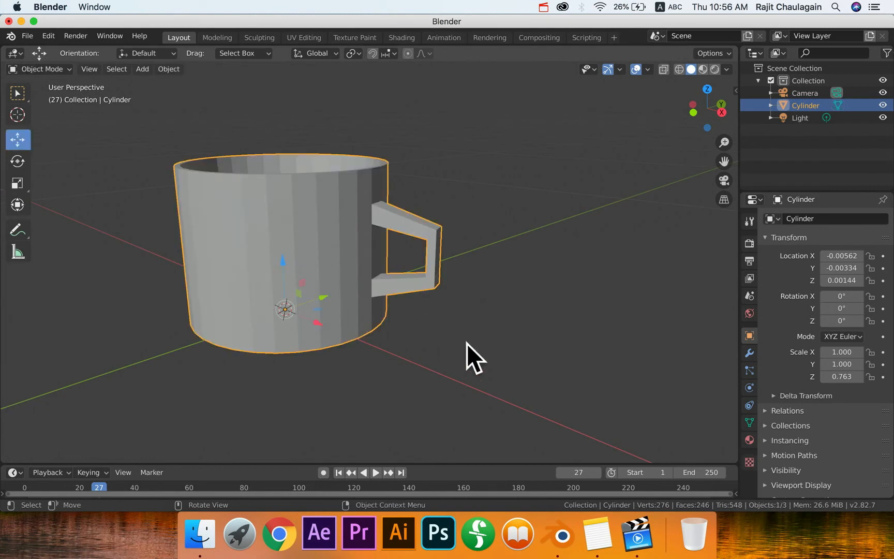
left_click(750, 354)
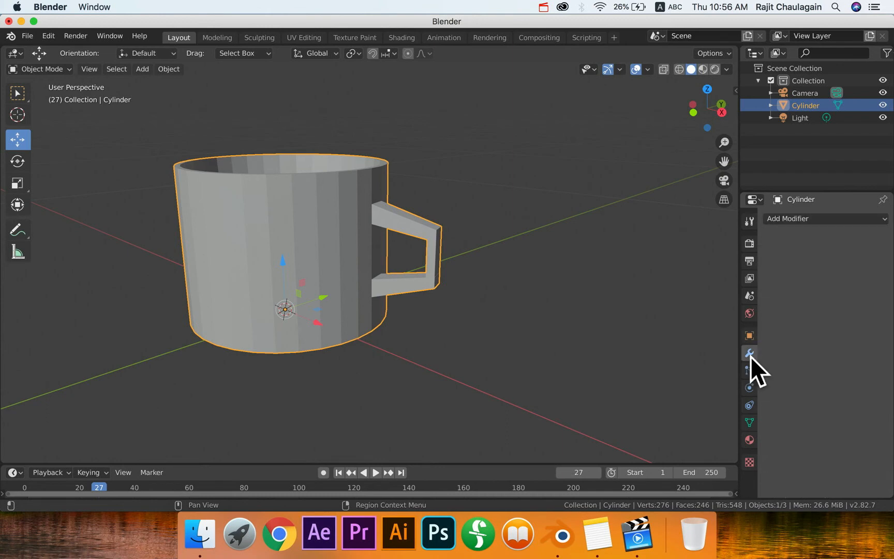
middle_click_drag(554, 338, 415, 290)
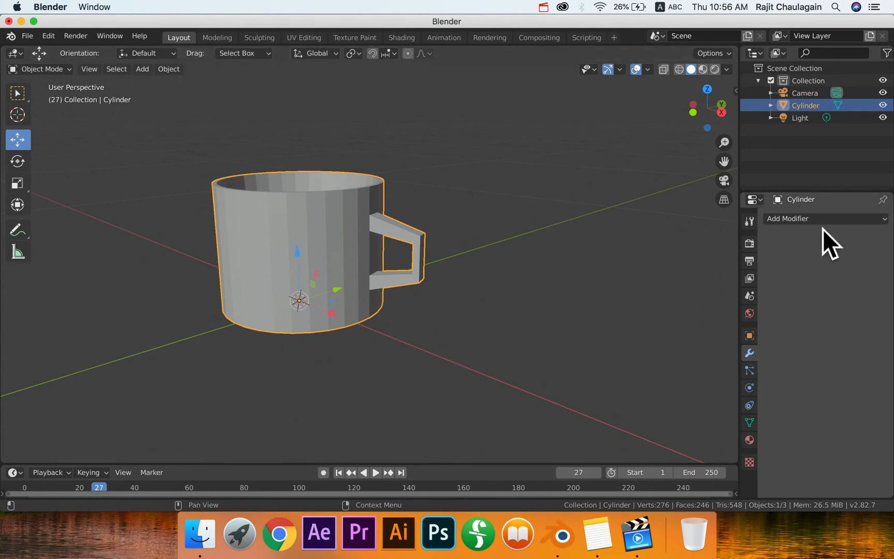
Step: Try a Mirror modifier on the mug, inspect the rim from above, and undo the modifier
left_click(838, 219)
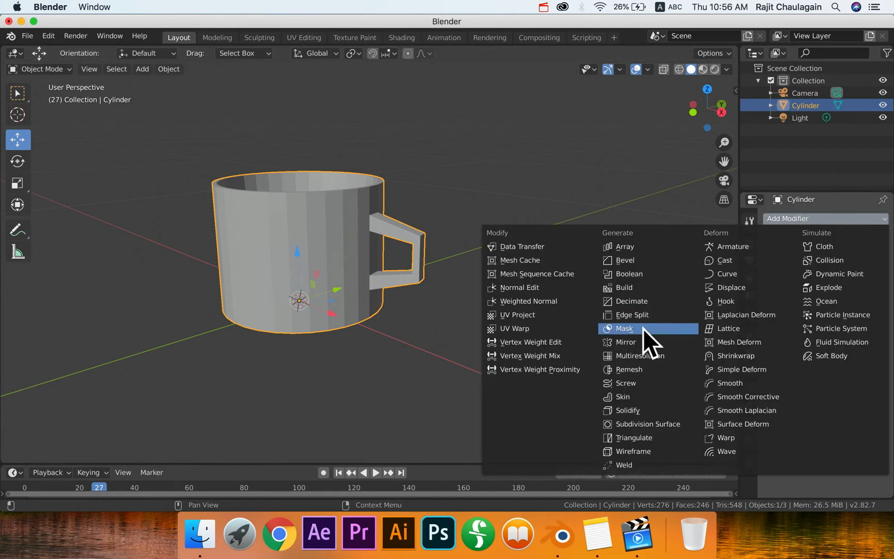
left_click(640, 342)
middle_click_drag(292, 205, 303, 251)
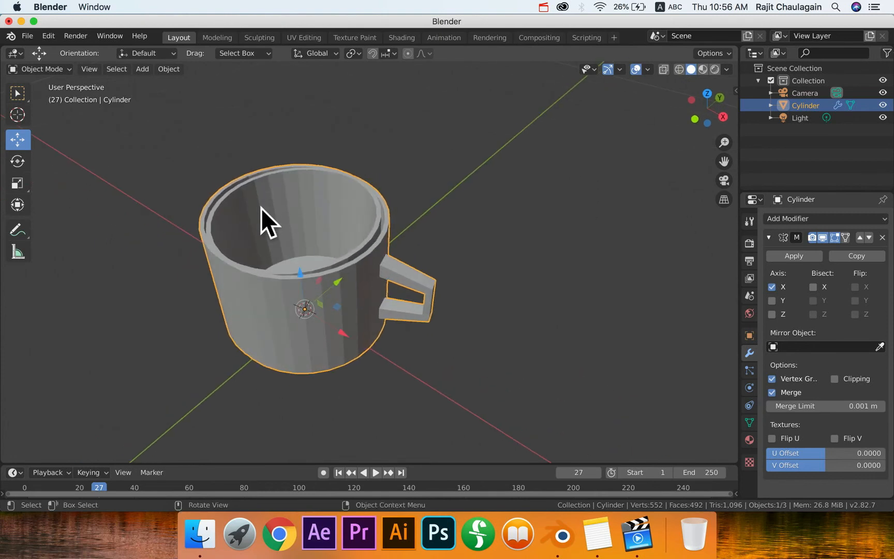
key("super+z")
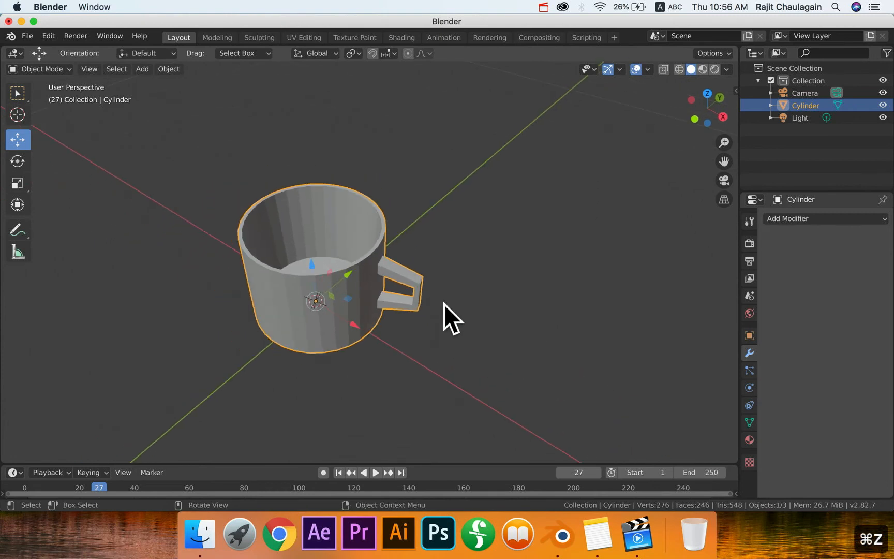
Step: Add a UV sphere mesh to the scene with the default 32 segments, 16 rings and 1 m radius
middle_click_drag(444, 303, 485, 282)
key("shift+a")
mouse_move(213, 118)
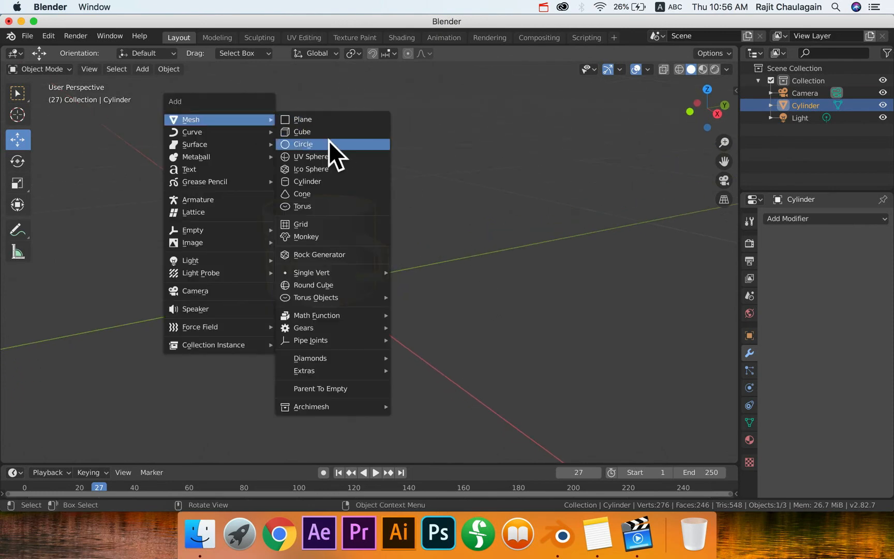
left_click(328, 155)
scroll(427, 266, "down", 5)
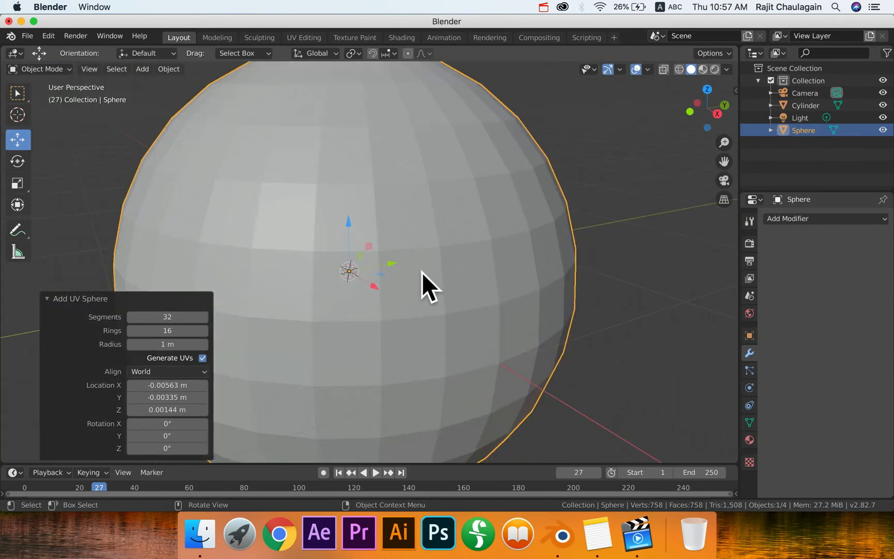
Step: Scale the sphere down to somewhat larger than the mug and place it beside the mug along the Y axis
key("shift+space")
key("s")
scroll(428, 283, "down", 3)
left_click_drag(394, 229, 539, 247)
scroll(465, 276, "up", 4)
key("shift+space")
key("g")
middle_click_drag(538, 354, 597, 334)
Step: Enter Edit Mode on the sphere, clear its selection, turn on X-ray and switch to the Right Orthographic view
key("Tab")
key("alt+a")
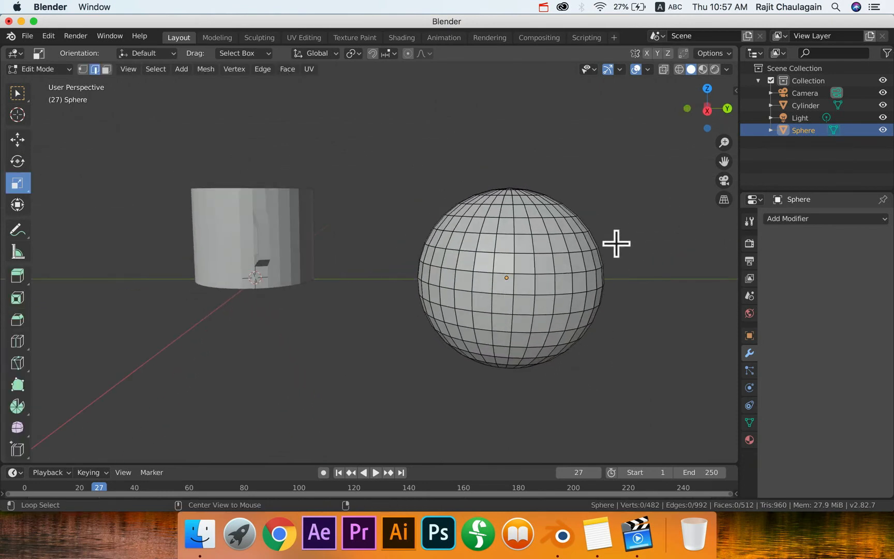
key("alt+z")
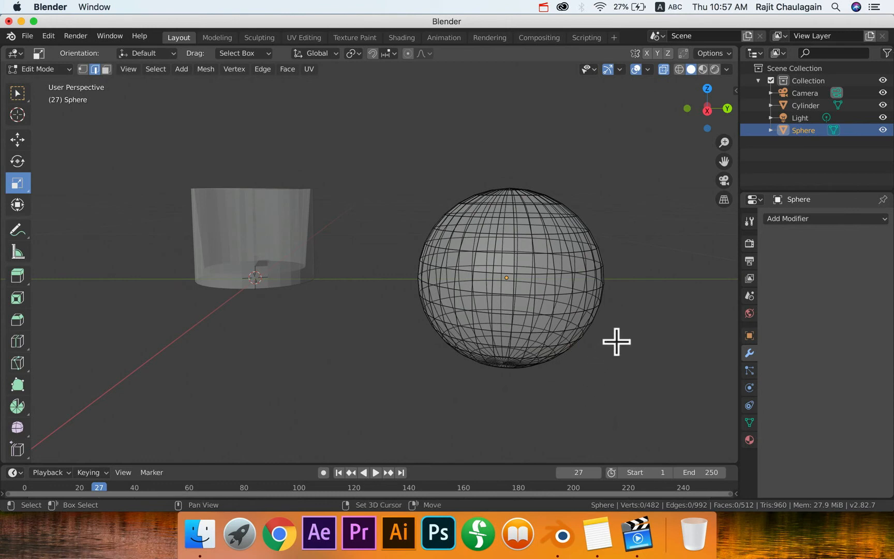
middle_click_drag(617, 342, 415, 245, "shift")
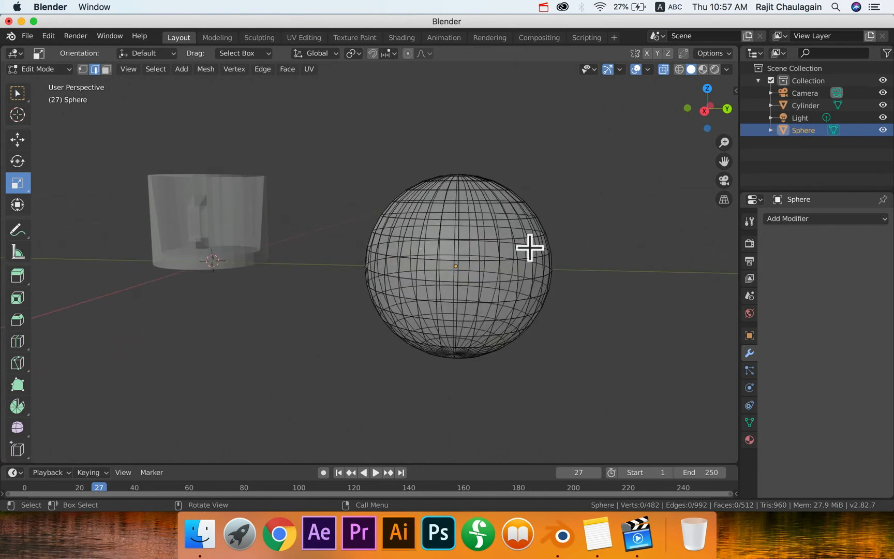
middle_click_drag(535, 215, 511, 231)
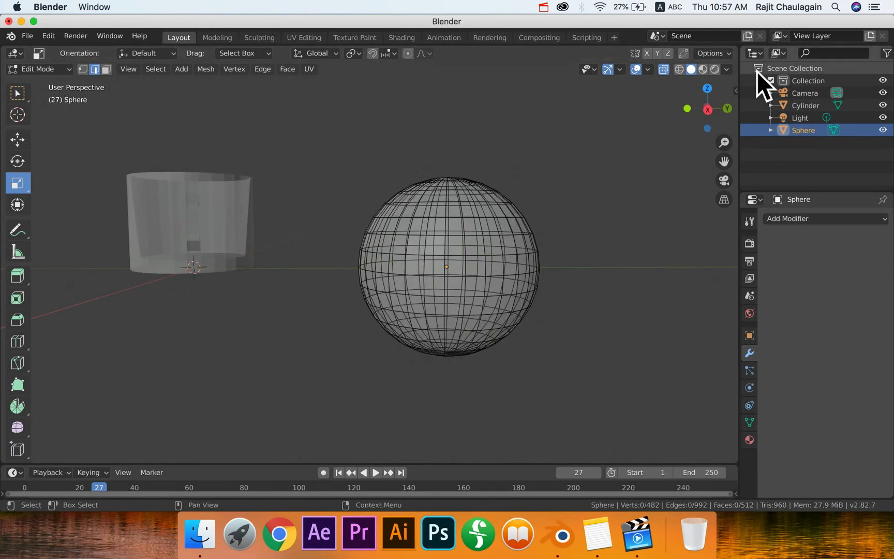
left_click(704, 109)
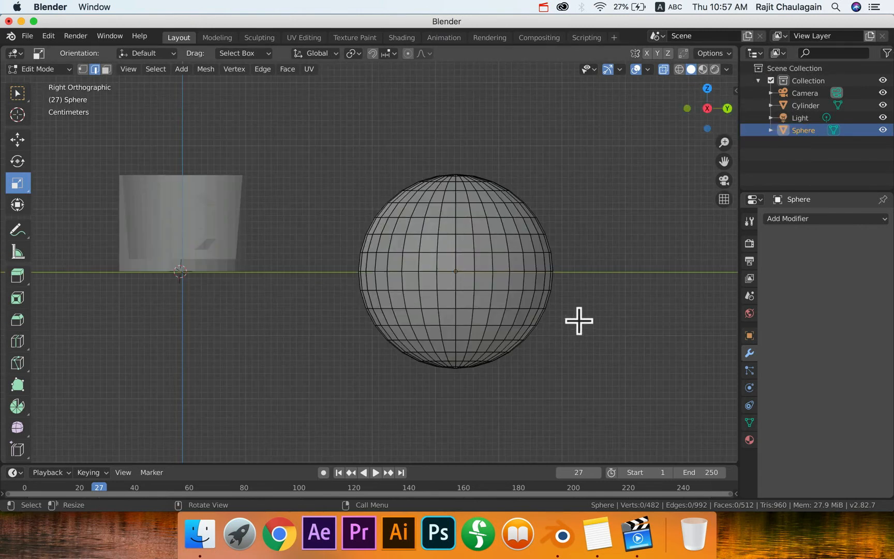
Step: Try box-selecting the sphere's positive-Y half through the mesh, inspect it from several angles, and clear the selection with X-ray turned off
left_click_drag(453, 142, 585, 443)
middle_click_drag(603, 396, 427, 241)
middle_click_drag(490, 282, 619, 298)
left_click(703, 112)
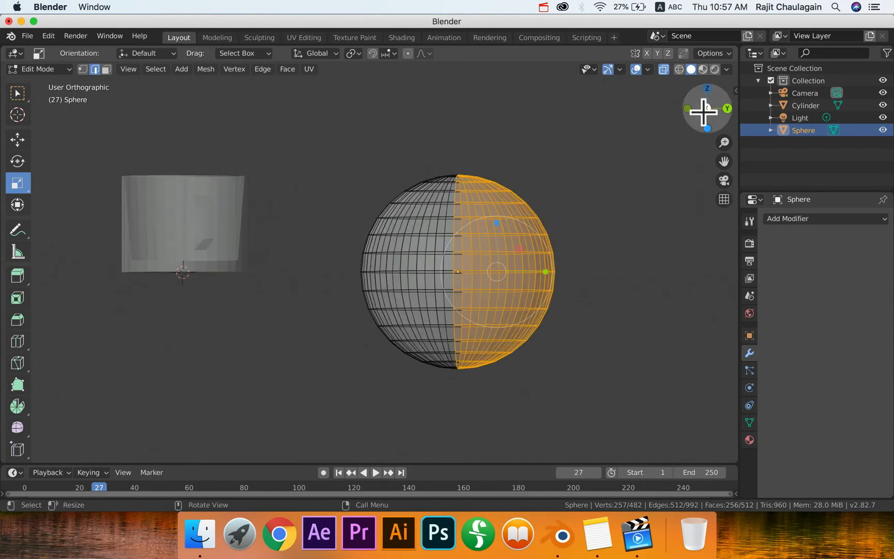
left_click(603, 311)
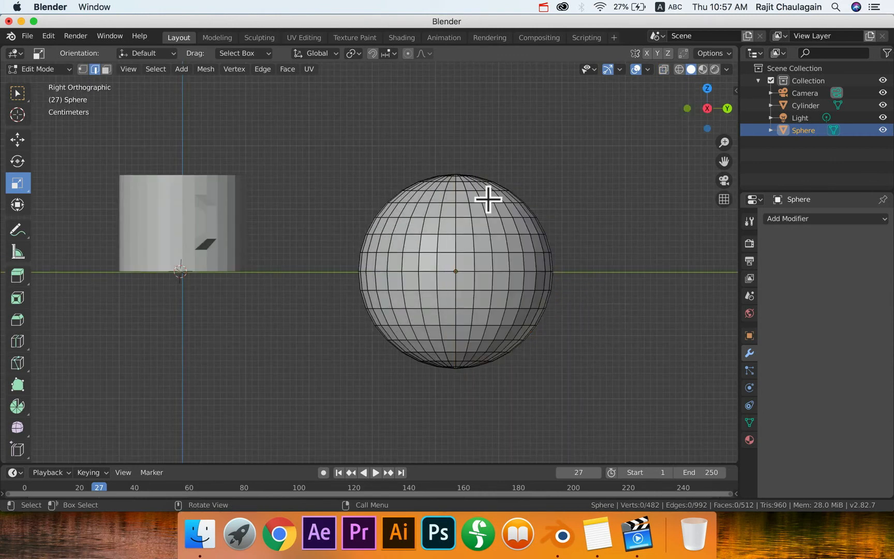
Step: Try box-selecting the sphere's positive-Y half without X-ray, inspect it from another angle, and undo the selection
left_click_drag(455, 133, 606, 362)
middle_click_drag(607, 351, 620, 286)
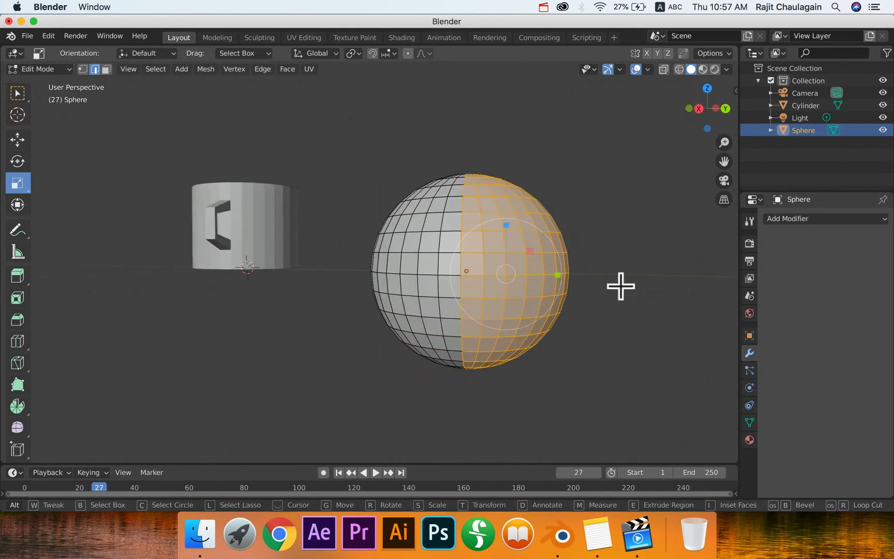
key("super+z")
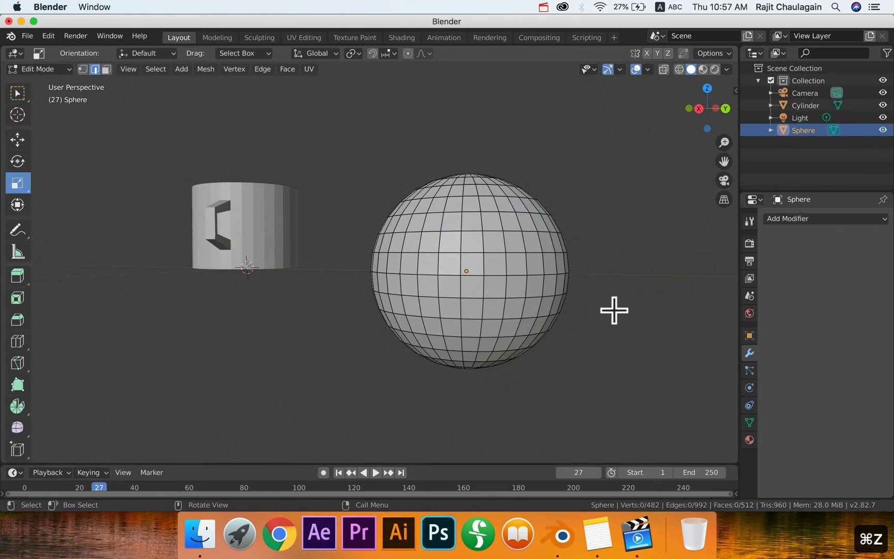
Step: With X-ray on in the Right Orthographic view, box-select the sphere's positive-Y half and dissolve its edges to leave a half-sphere
middle_click_drag(614, 310, 639, 292)
key("alt+z")
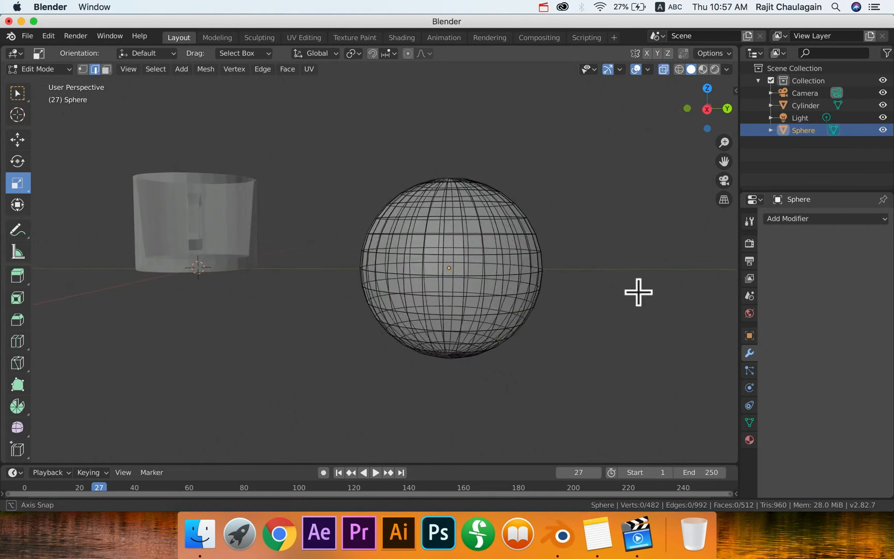
left_click(707, 109)
left_click_drag(465, 144, 575, 413)
left_click(455, 128)
left_click_drag(456, 127, 624, 385)
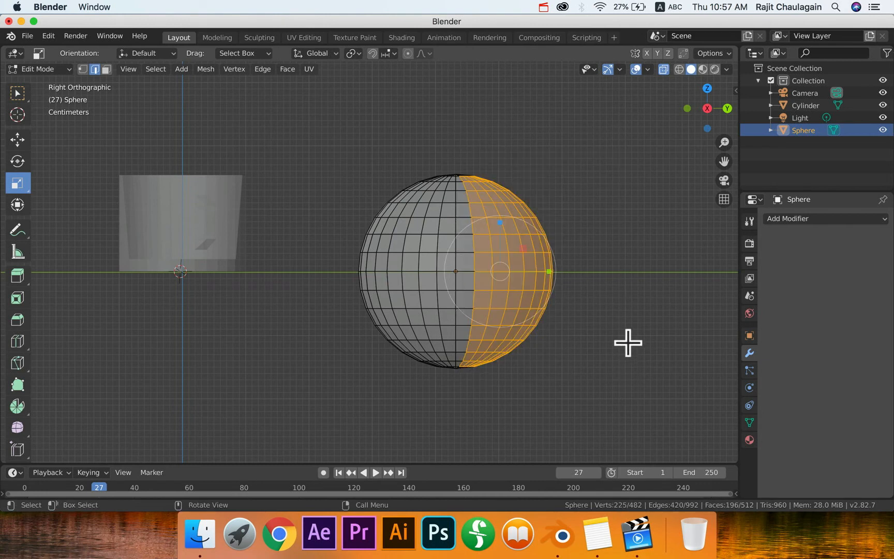
key("x")
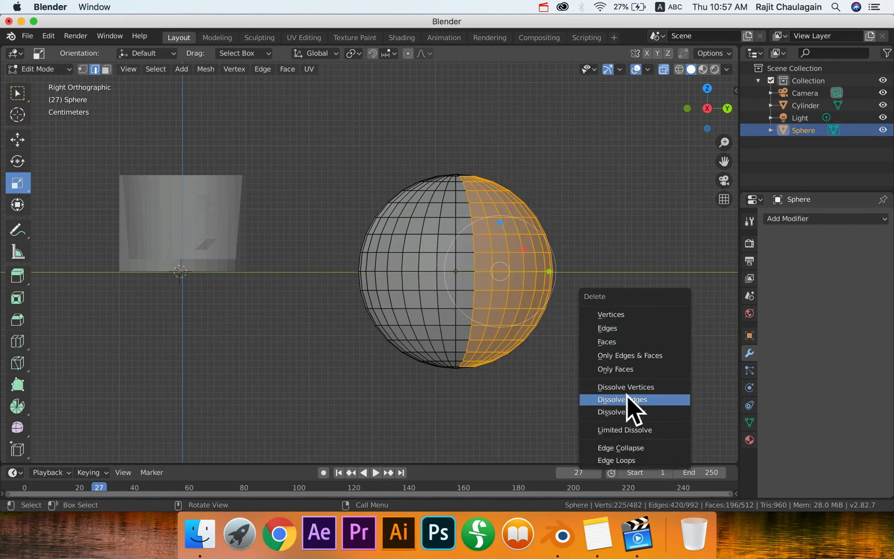
left_click(625, 399)
middle_click_drag(624, 399, 531, 301)
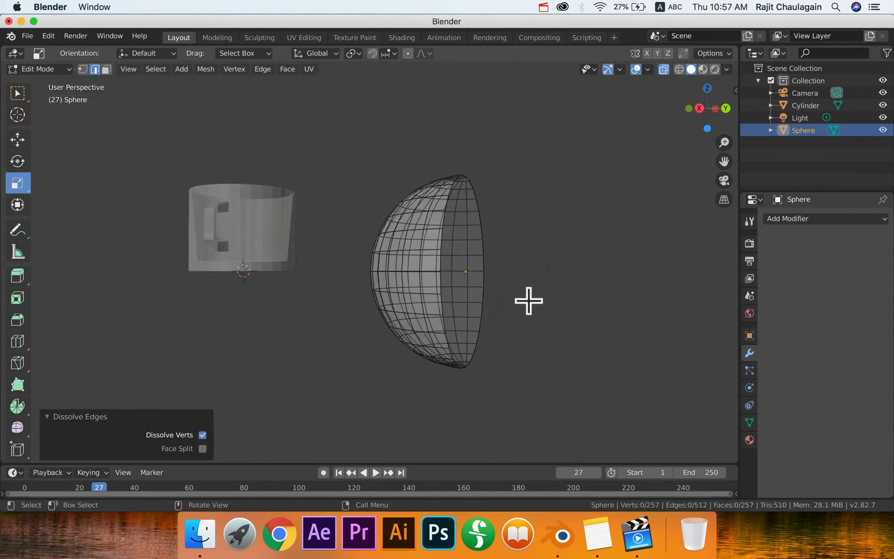
Step: Return to Object Mode, add a Mirror modifier to the half-sphere with only the Y axis enabled, and deselect the object
key("Tab")
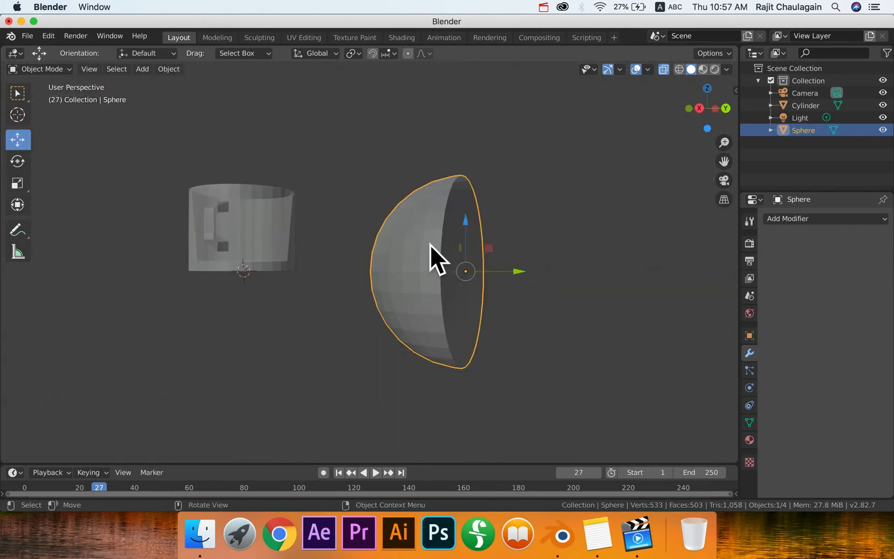
left_click(818, 219)
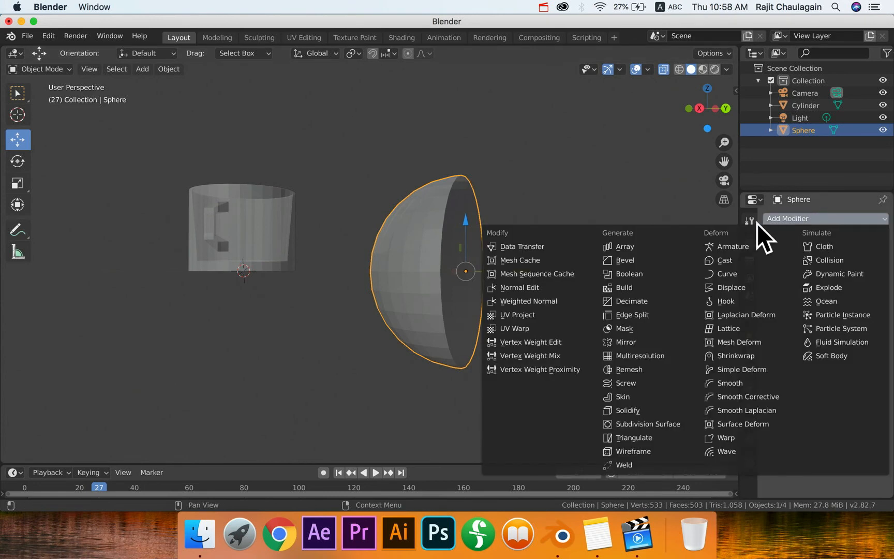
left_click(637, 343)
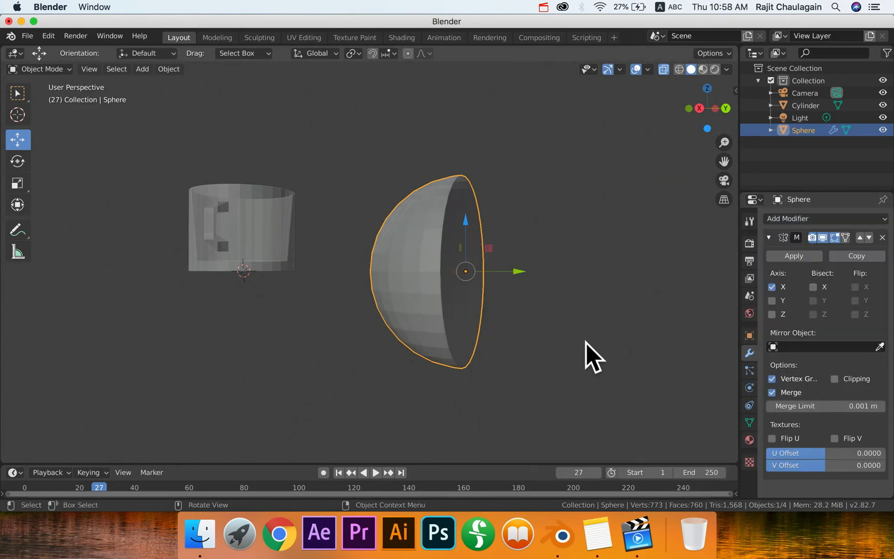
left_click(774, 300)
left_click(772, 287)
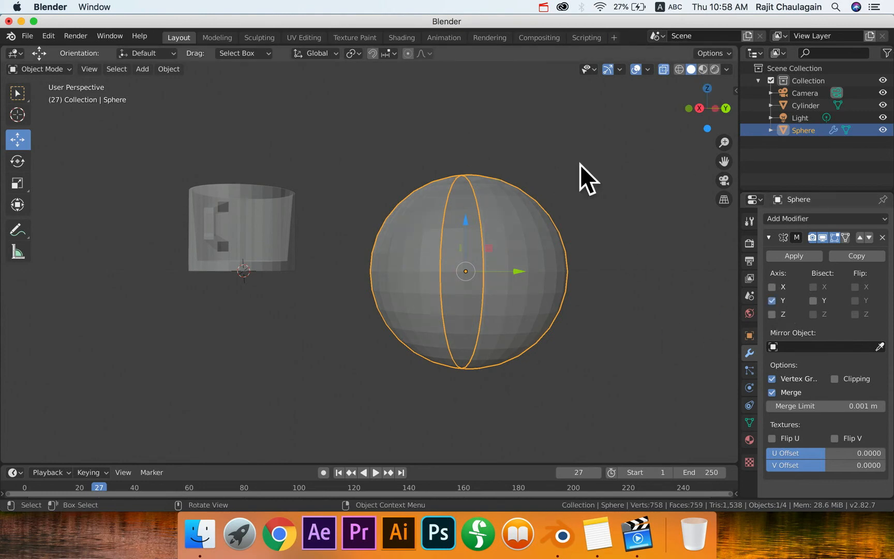
mouse_move(507, 333)
middle_mouse_down()
mouse_move(498, 356)
mouse_move(522, 359)
mouse_move(522, 344)
middle_mouse_up()
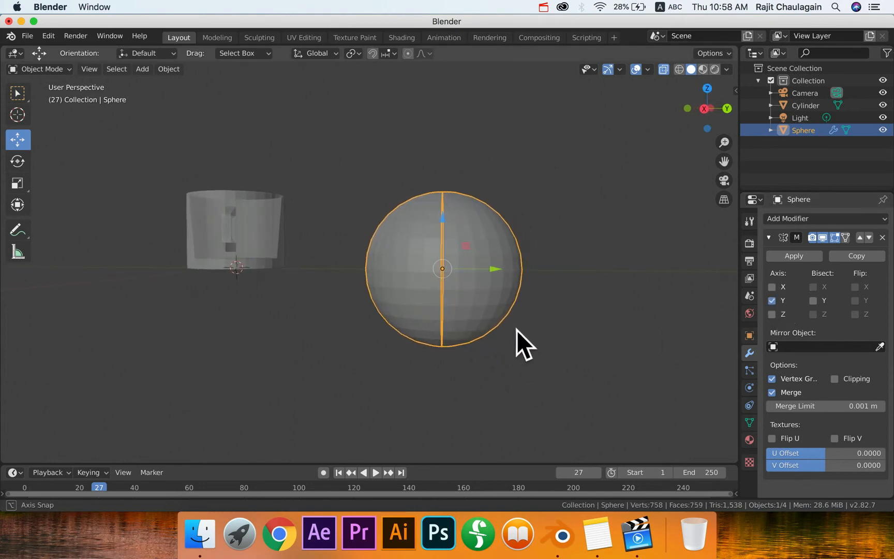
left_click(545, 344)
scroll(549, 345, "up", 2)
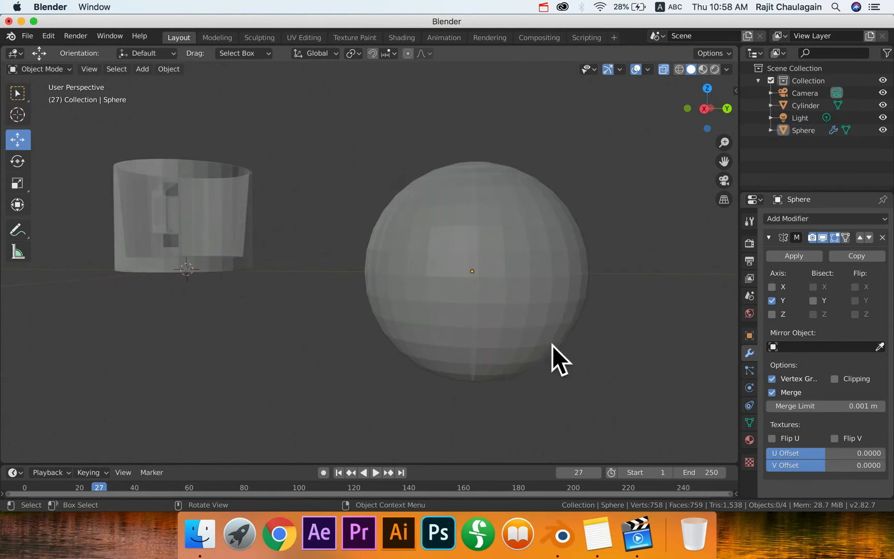
Step: In Edit Mode, try extruding a circle-selected patch on the half-sphere's upper outer side by about 0.0364 m, and undo the extrusion and selection
key("Tab")
middle_click_drag(571, 350, 529, 228)
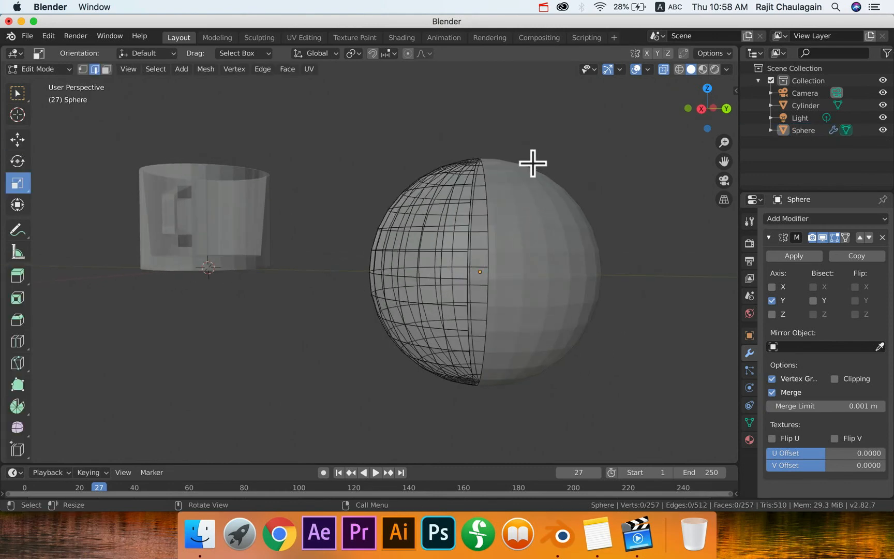
left_click_drag(526, 158, 611, 402)
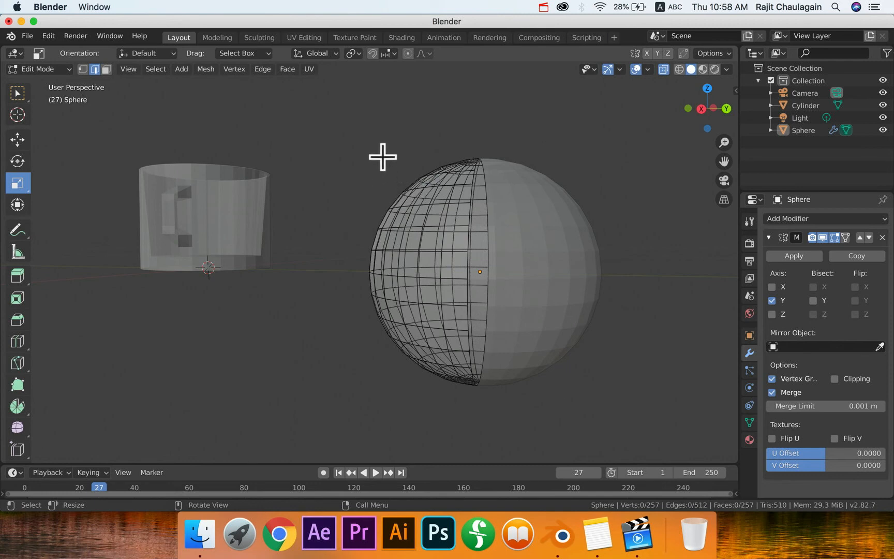
key("c")
left_click_drag(403, 188, 422, 254)
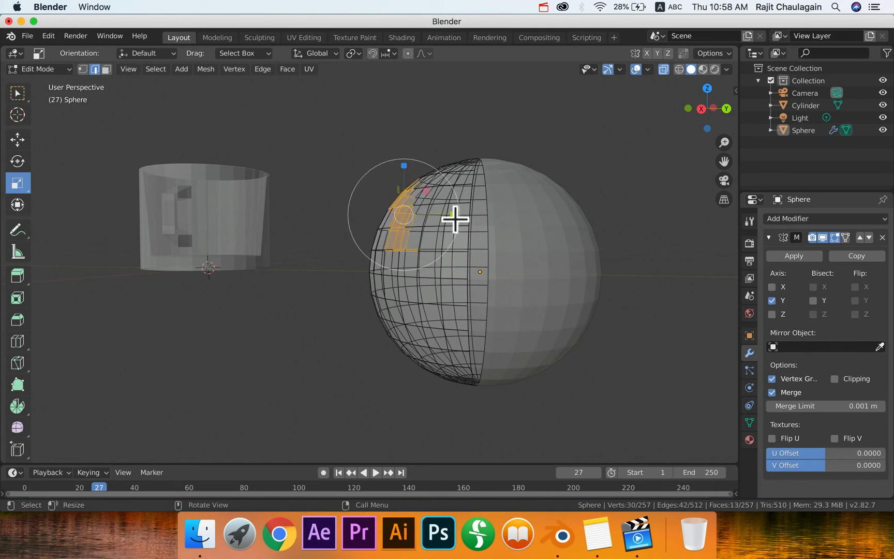
key("e")
left_click(433, 218)
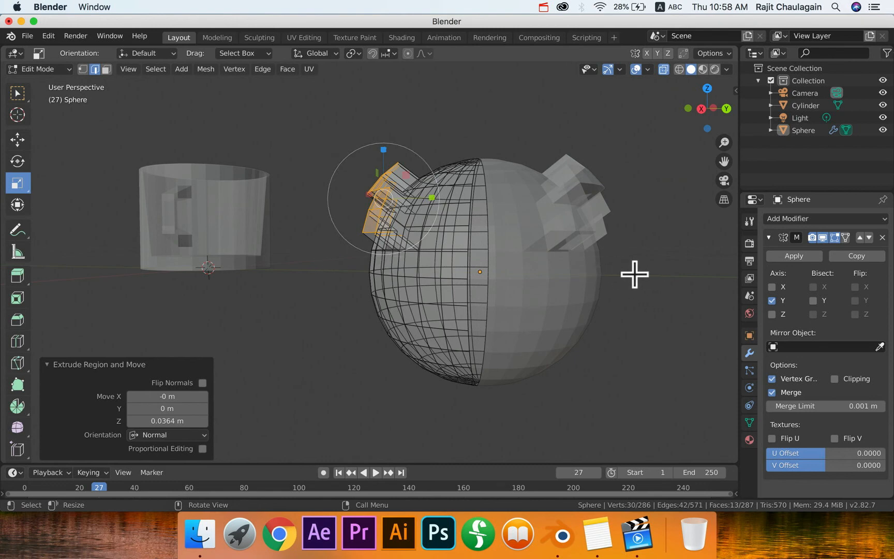
key("super+z")
key("super+z")
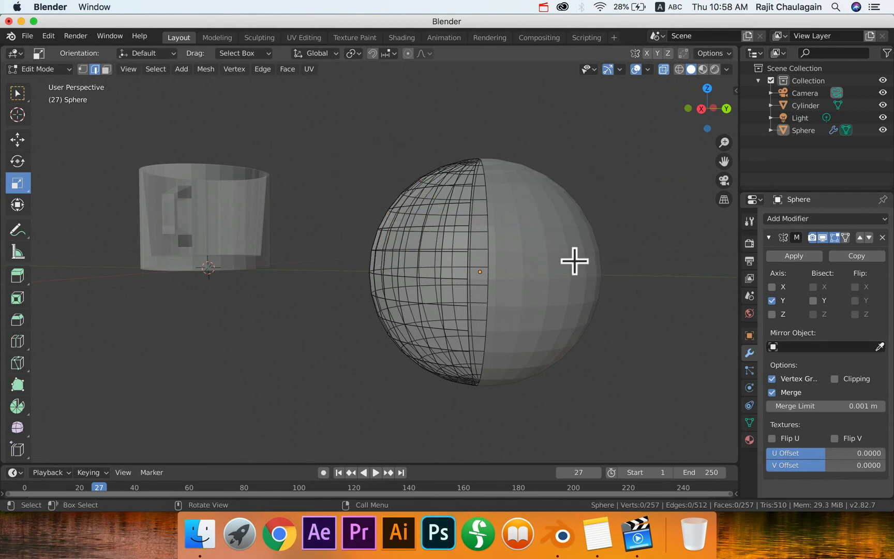
Step: Return to Object Mode and delete the mirrored sphere
key("Tab")
left_click_drag(379, 128, 593, 373)
key("x")
left_click(584, 374)
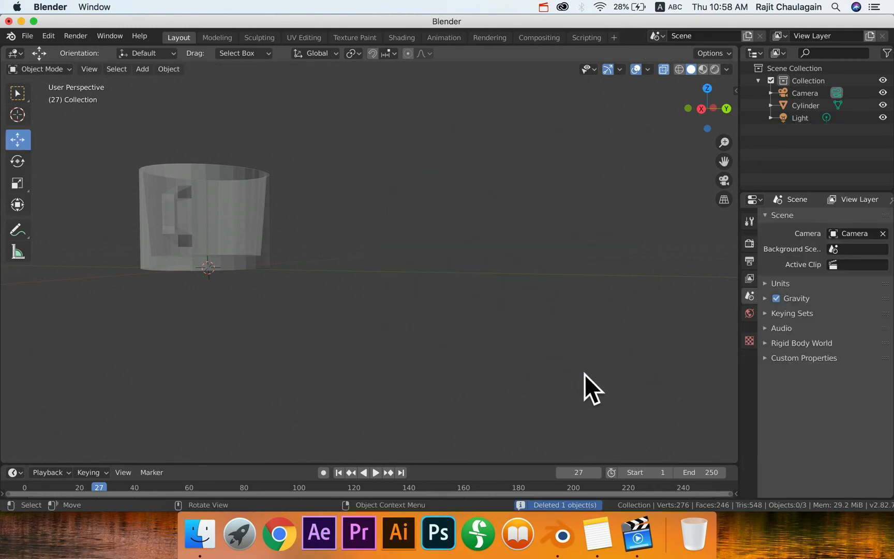
Step: Select the mug, turn off X-ray and add a Subdivision Surface modifier to it, keeping Catmull-Clark
left_click(229, 239)
middle_click_drag(315, 264, 419, 268)
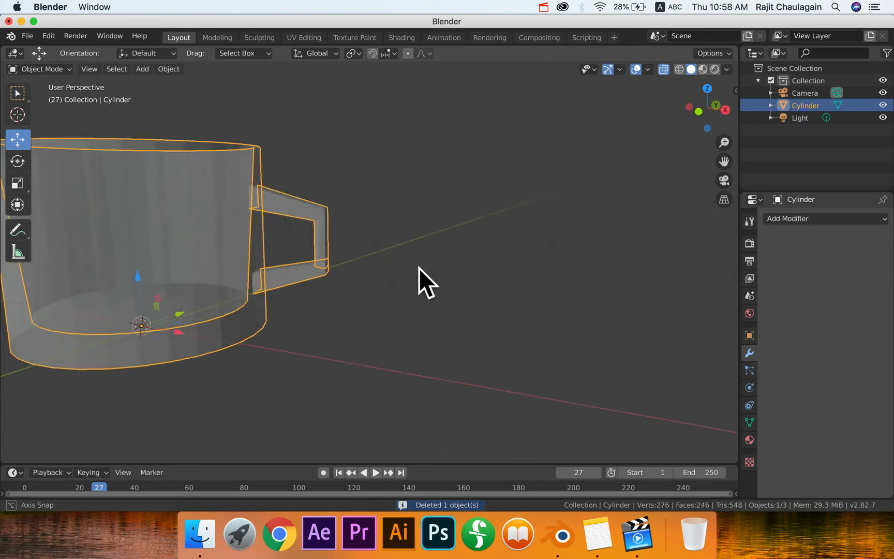
scroll(399, 287, "up", 3)
scroll(399, 287, "down", 5)
key("alt+z")
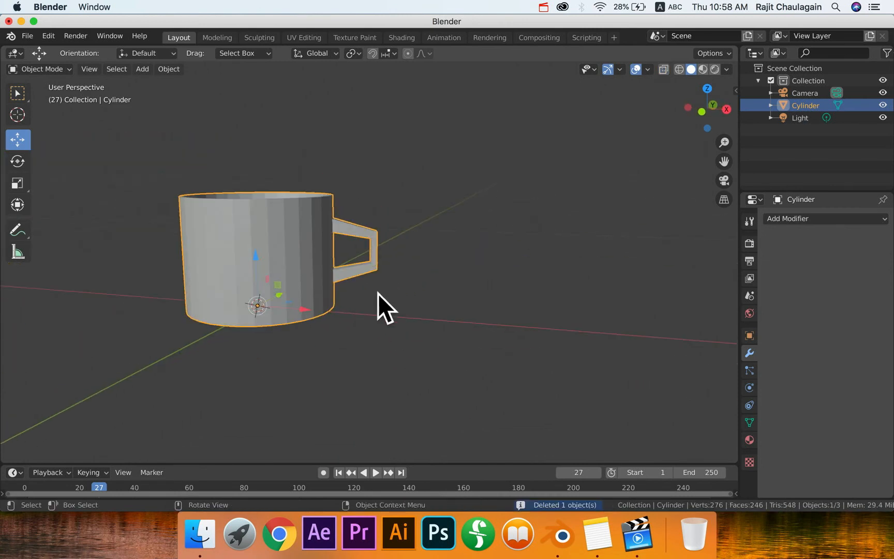
mouse_move(377, 289)
middle_mouse_down()
mouse_move(403, 272)
mouse_move(466, 300)
middle_mouse_up()
left_click(825, 218)
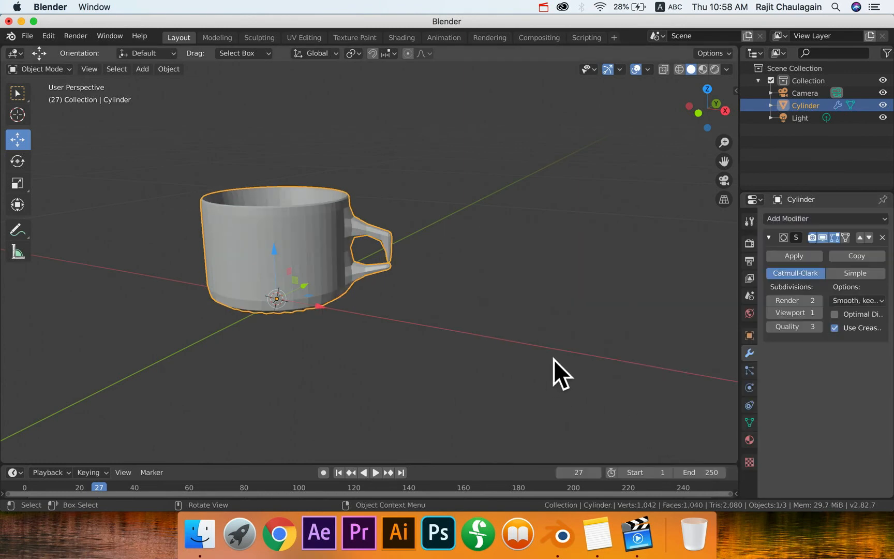
scroll(503, 350, "up", 4)
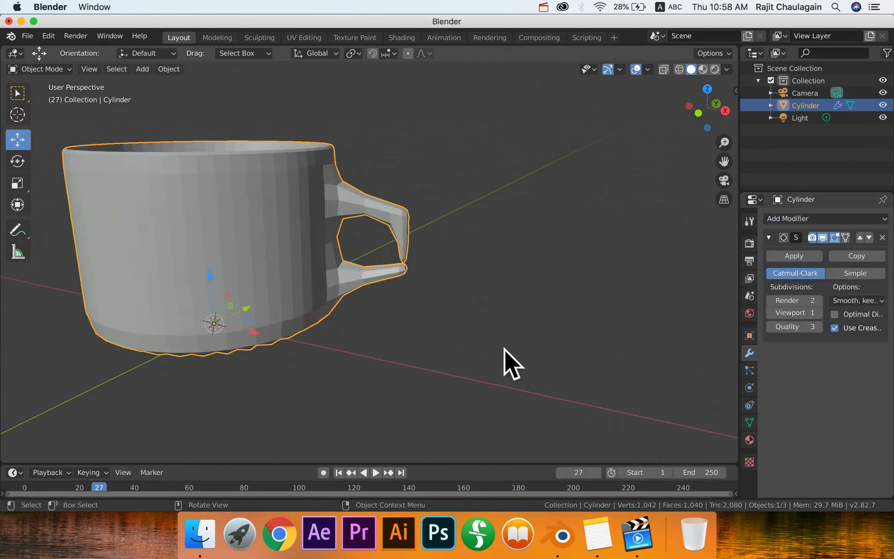
middle_click_drag(467, 347, 570, 362, "shift")
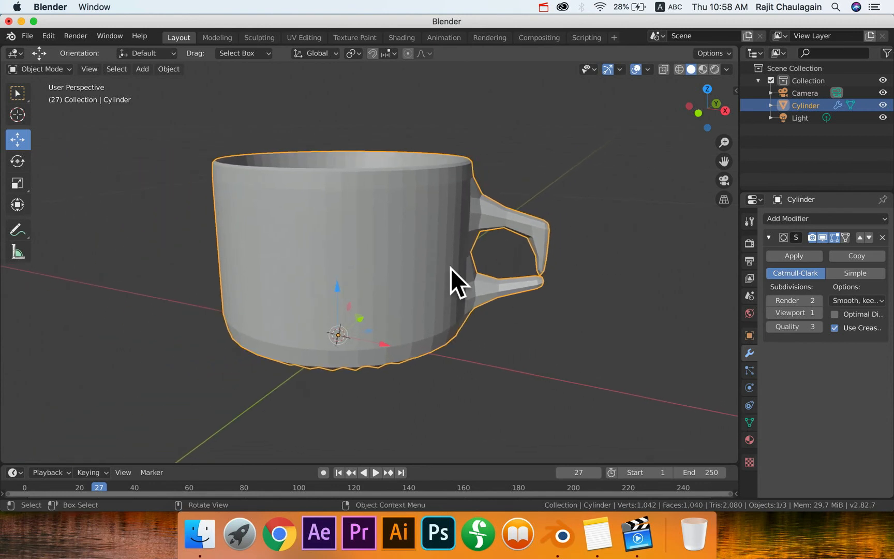
middle_click_drag(532, 315, 523, 315)
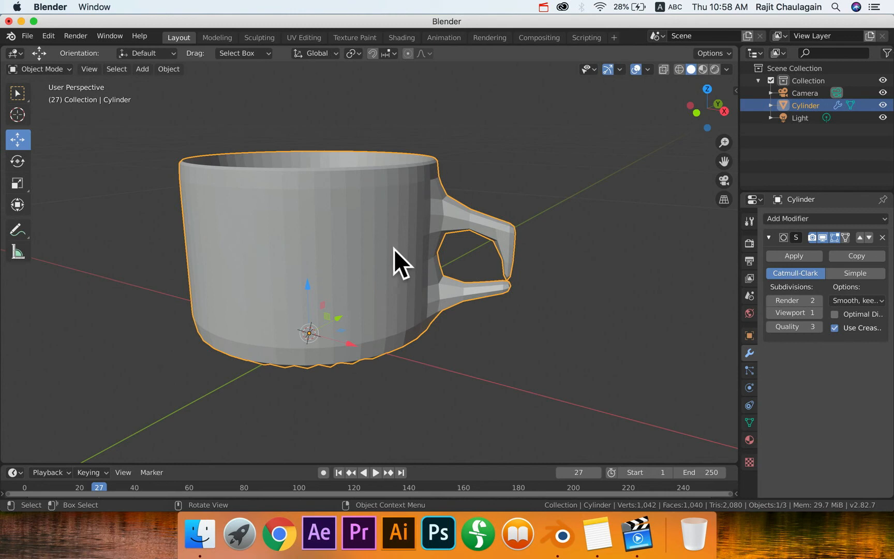
Step: Try a Render subdivision level of 3, restore it to 2, and inspect the deselected mug from several angles
left_click(819, 301)
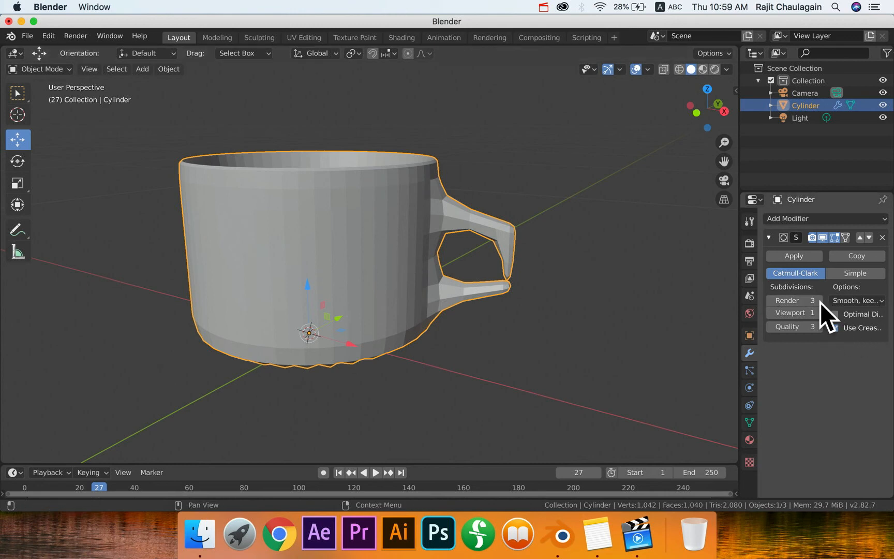
left_click_drag(816, 307, 769, 303)
left_click(544, 361)
scroll(543, 345, "up", 3)
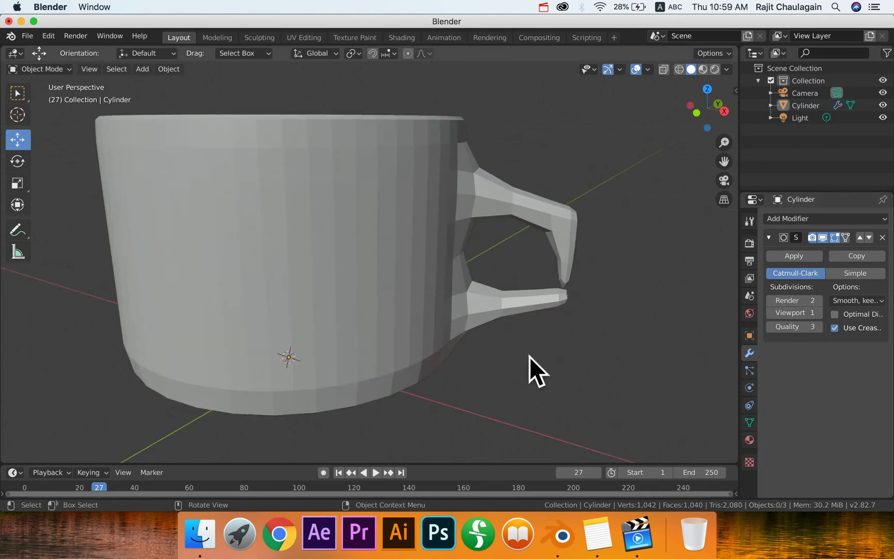
scroll(542, 355, "down", 4)
middle_click_drag(542, 356, 531, 333)
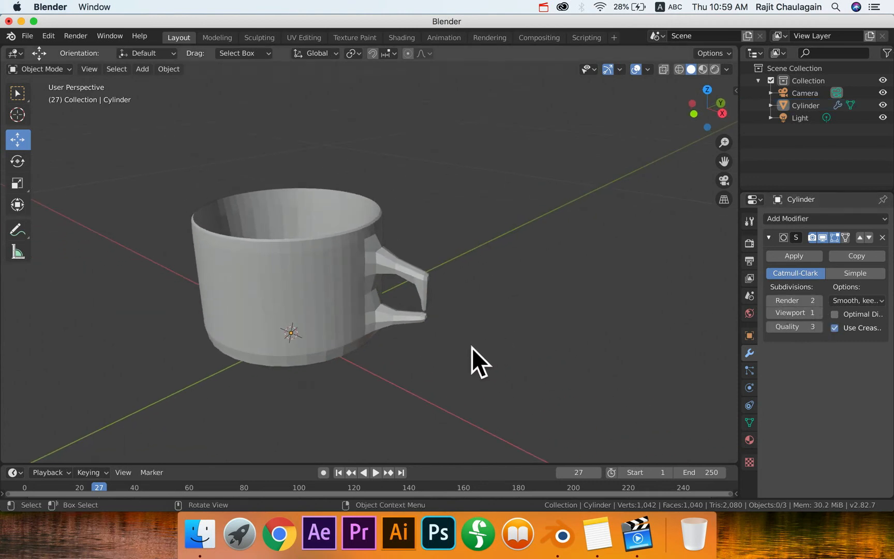
scroll(478, 348, "up", 5)
scroll(478, 350, "down", 5)
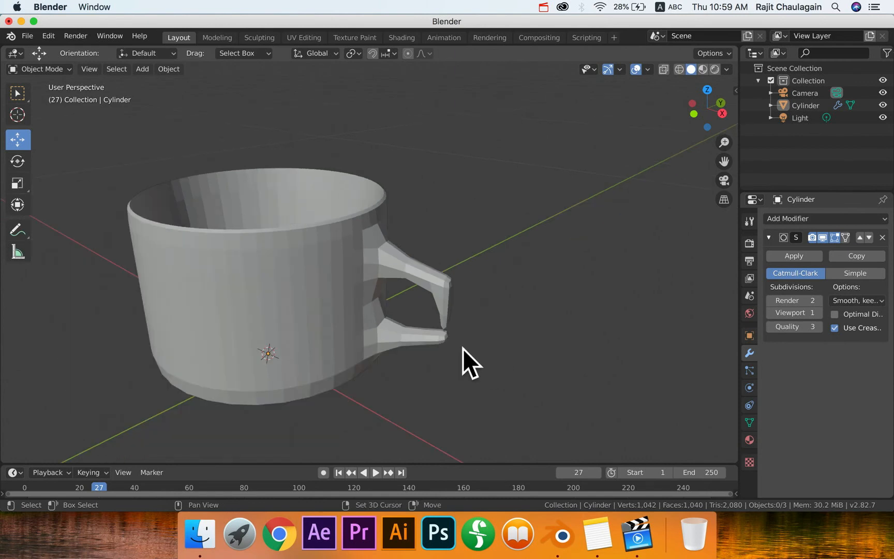
middle_click_drag(463, 348, 487, 344)
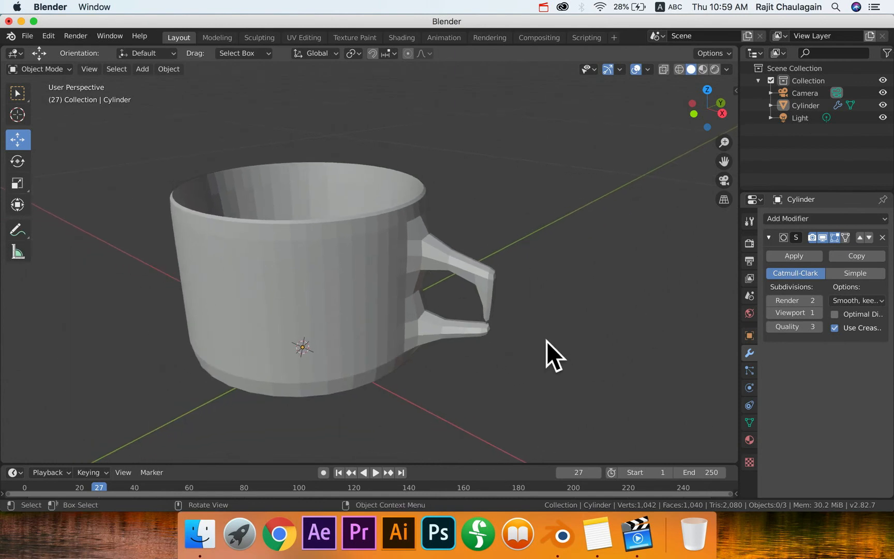
Step: Try a Viewport subdivision level of 2, set it back to 1, and return the Render level to 2 after changing it
left_click(818, 313)
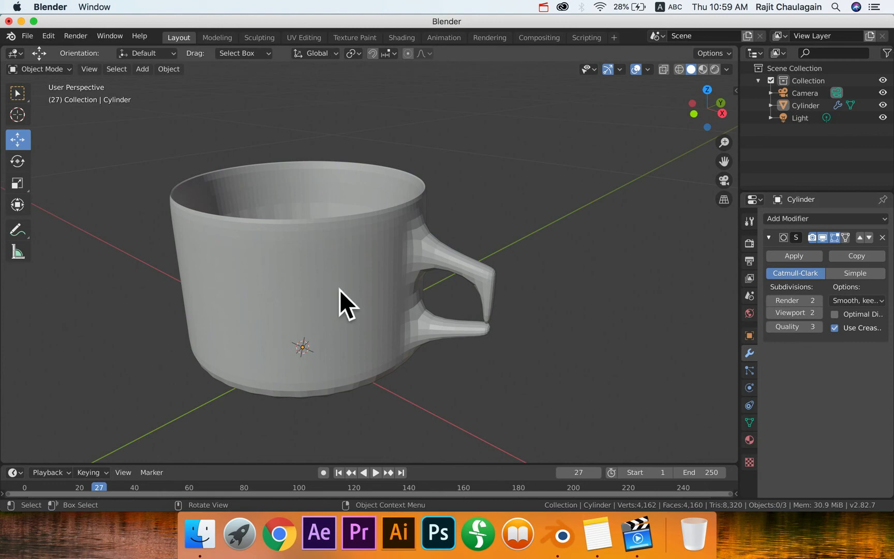
left_click(773, 312)
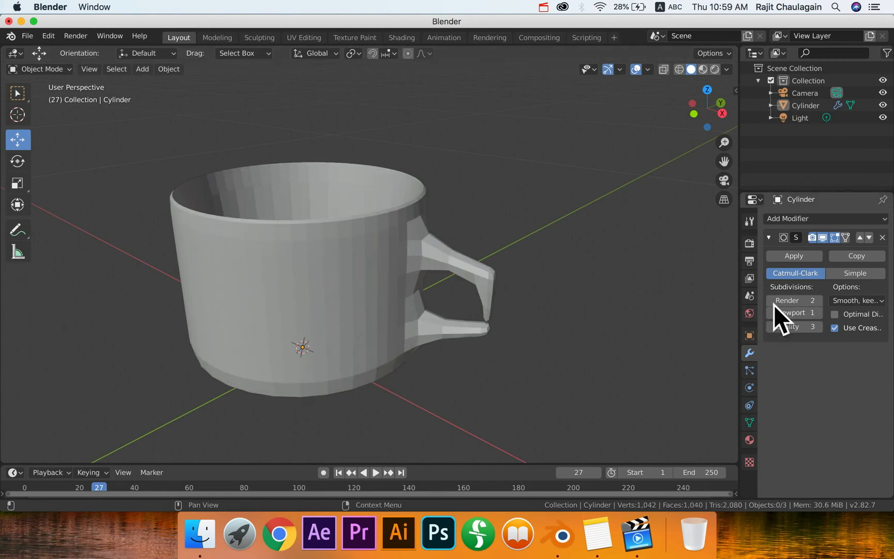
left_click(771, 300)
left_click(819, 300)
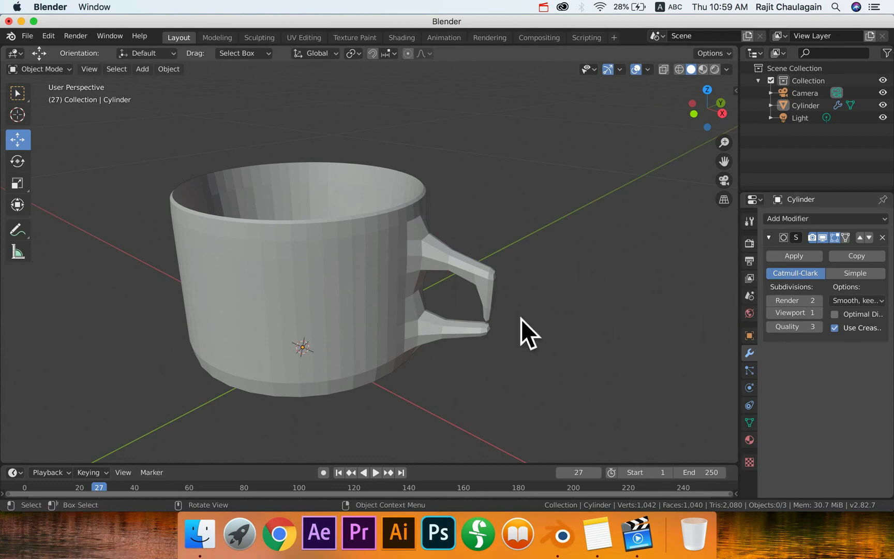
Step: Enter Edit Mode on the mug and examine the smoothed handle against its original mesh cage up close
scroll(473, 370, "up", 5)
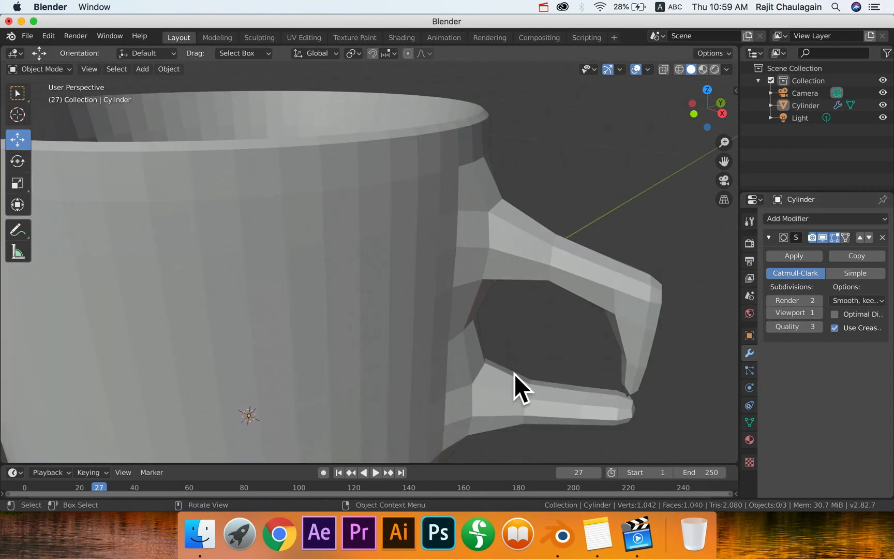
scroll(494, 363, "down", 5)
middle_click_drag(469, 365, 382, 364)
middle_click_drag(449, 371, 440, 367)
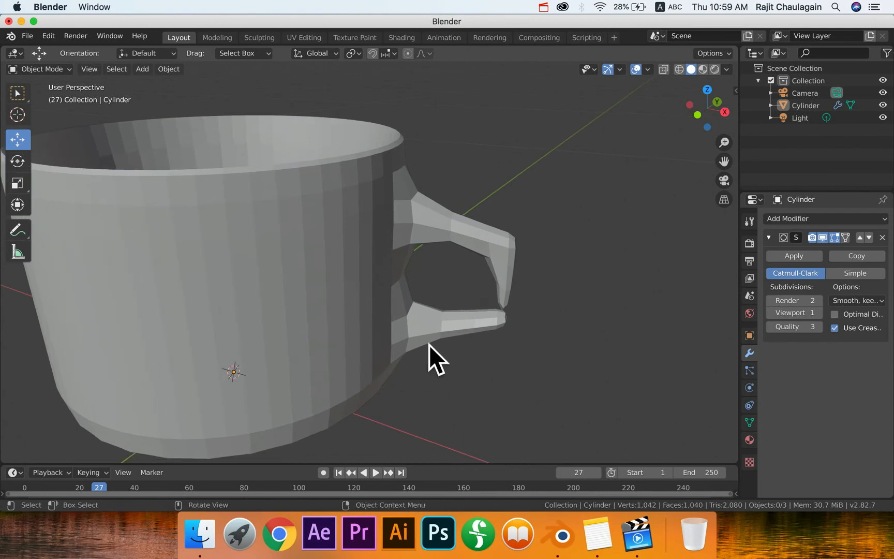
key("Tab")
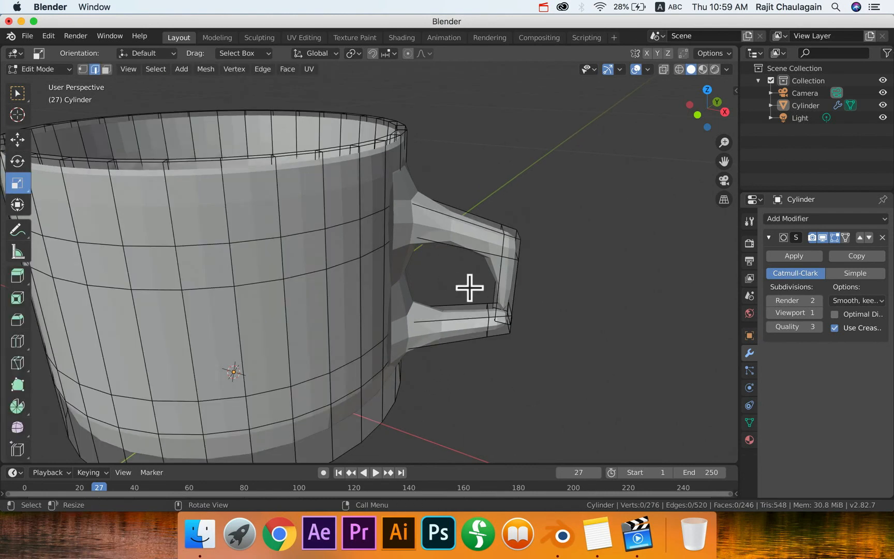
middle_click_drag(443, 226, 437, 263)
scroll(437, 284, "down", 2)
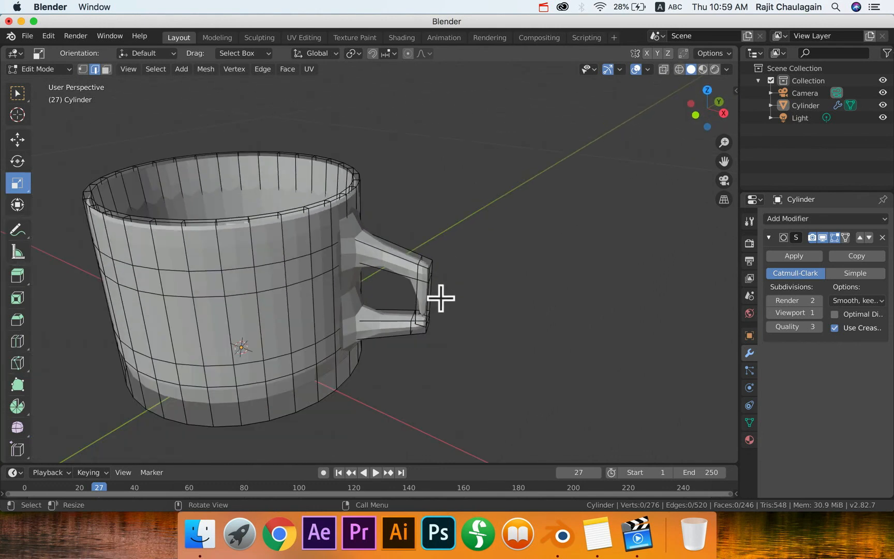
scroll(441, 298, "up", 8)
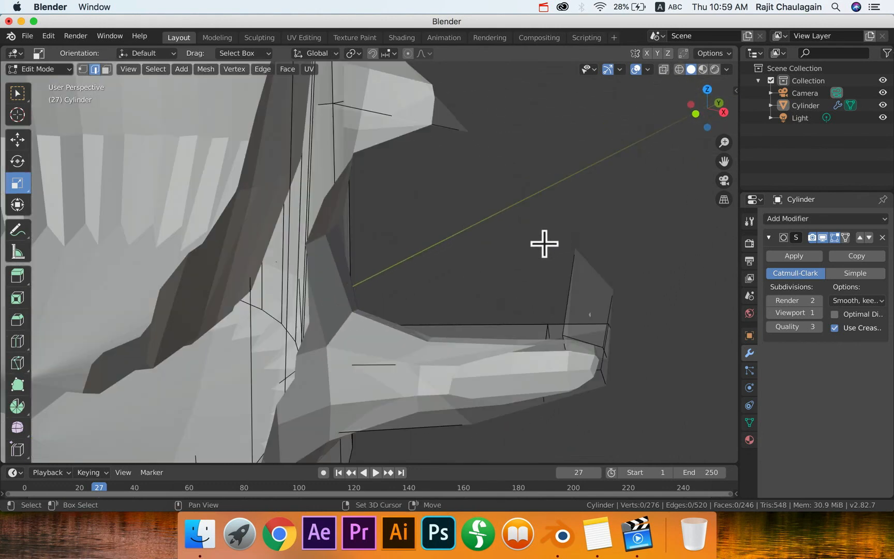
scroll(544, 243, "down", 7)
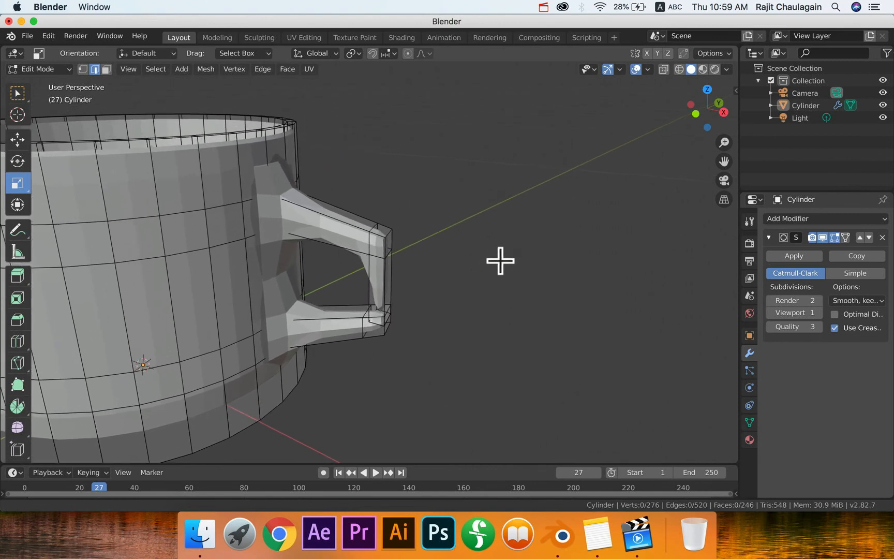
scroll(342, 253, "up", 5)
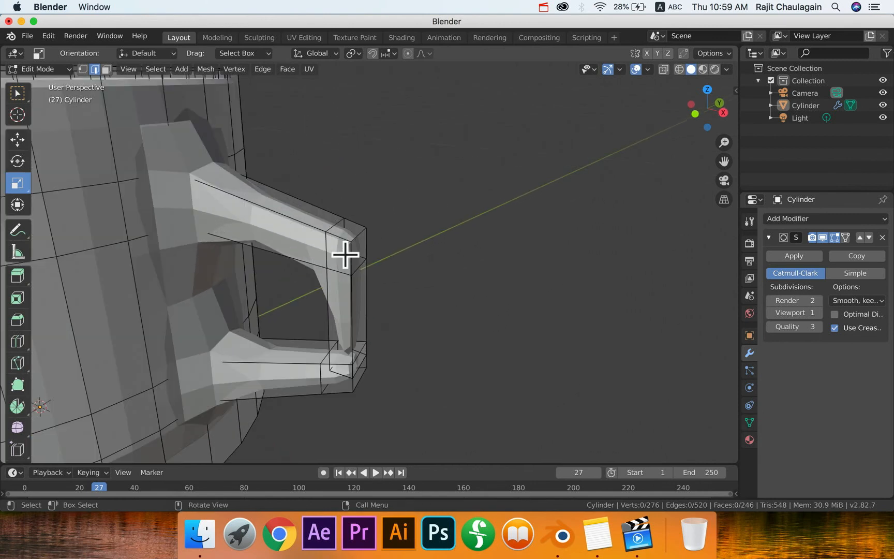
scroll(344, 254, "up", 3)
scroll(345, 253, "down", 3)
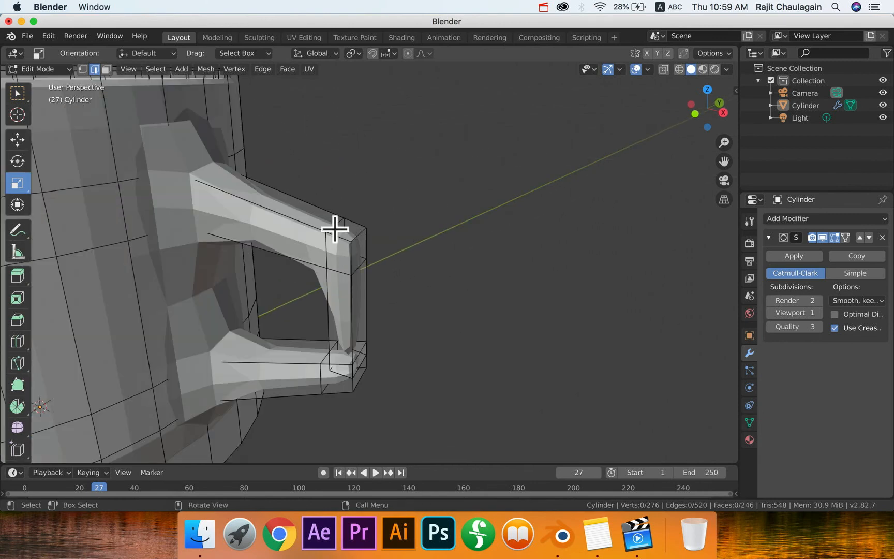
Step: Select the upper outer corner edge of the mug handle and move it down about 0.005 m along Z
left_click(335, 229)
left_click(357, 238)
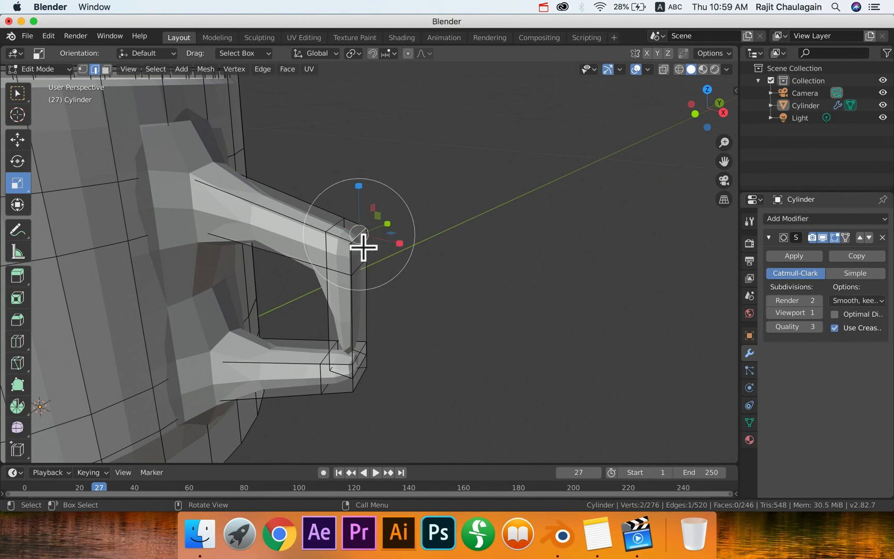
scroll(357, 265, "up", 3)
scroll(348, 267, "down", 3)
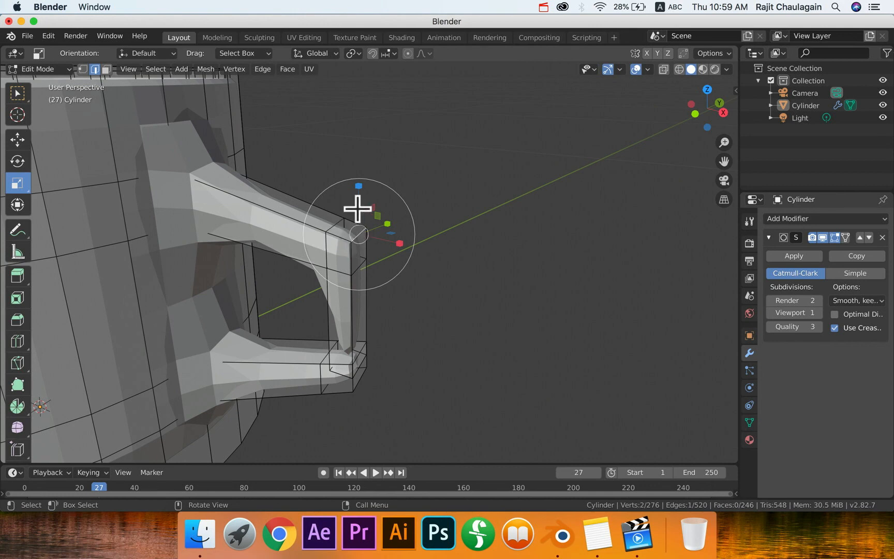
left_click_drag(355, 190, 361, 206)
key("shift+space")
key("g")
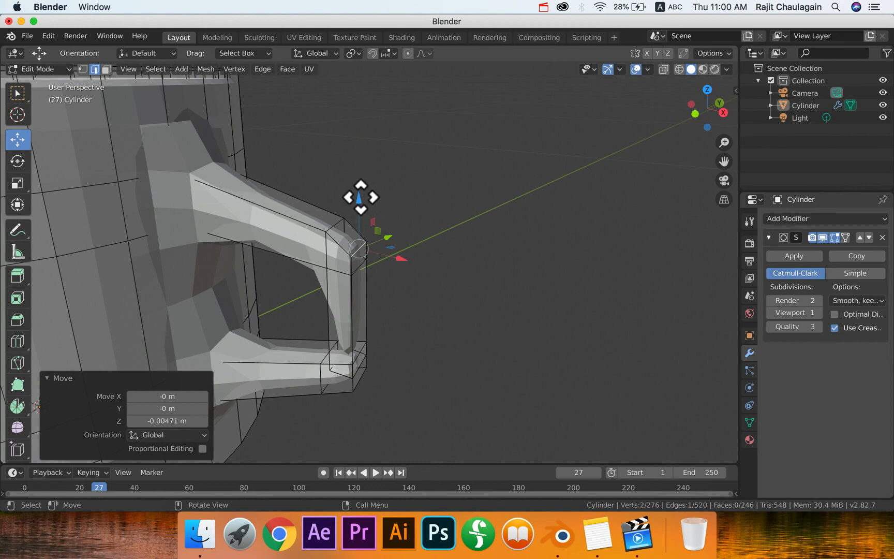
left_click_drag(360, 197, 365, 199)
middle_click_drag(402, 240, 416, 230)
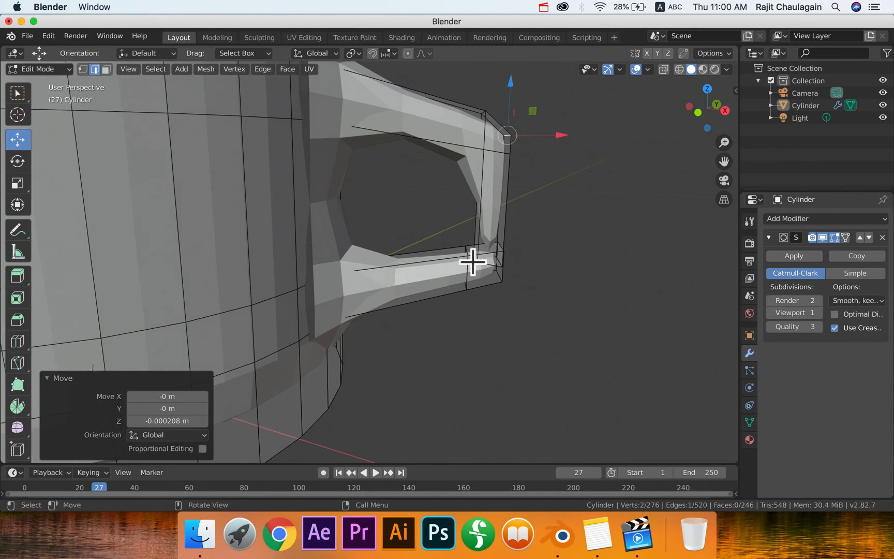
Step: Try to move the edge at the handle's lower inner corner, and undo the change
middle_click_drag(483, 261, 486, 261)
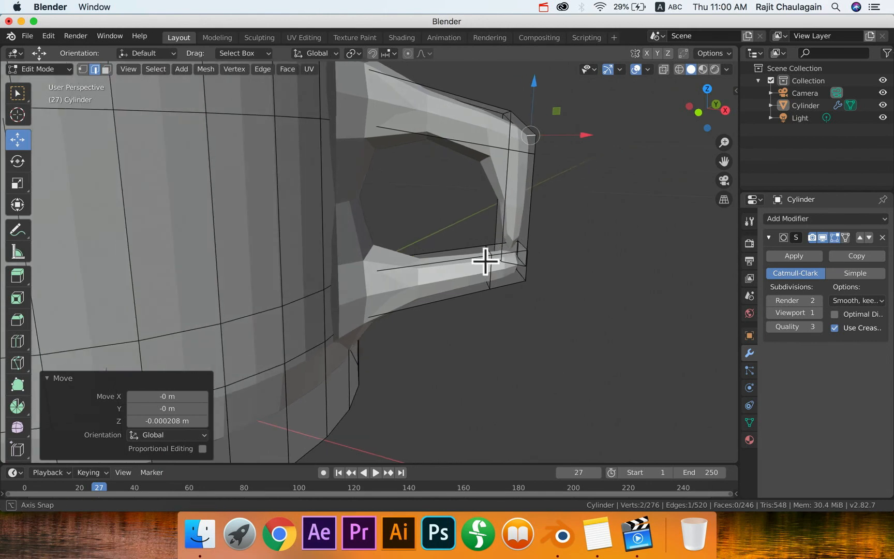
left_click(495, 256)
scroll(511, 268, "up", 2)
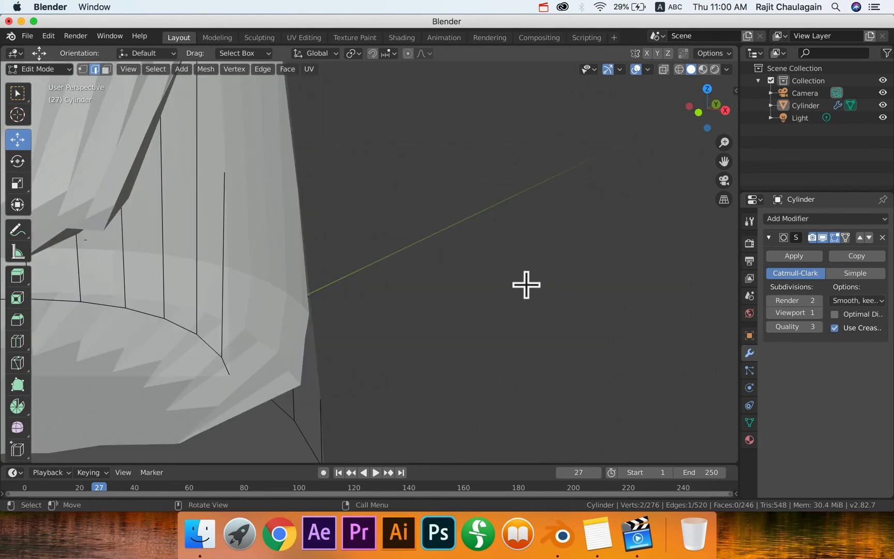
scroll(527, 284, "down", 3)
middle_click_drag(479, 288, 530, 260)
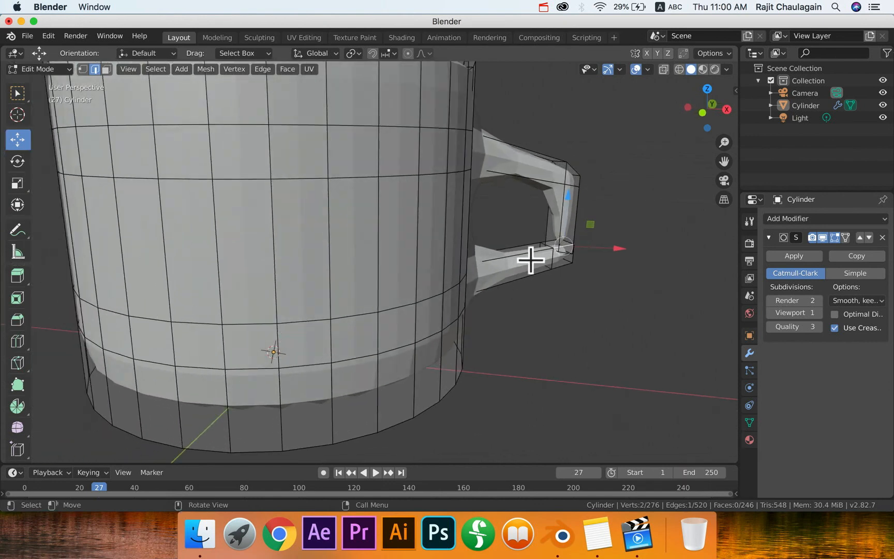
left_click(551, 255)
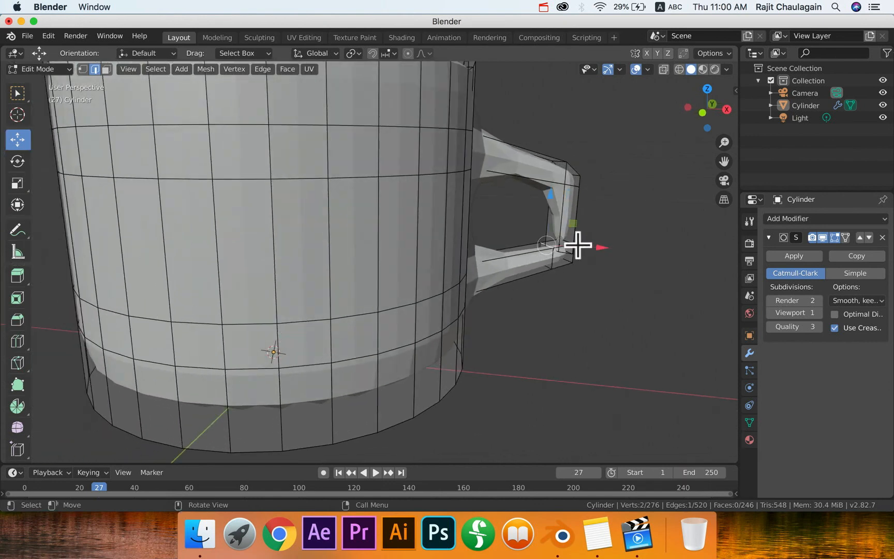
left_click_drag(577, 245, 574, 249)
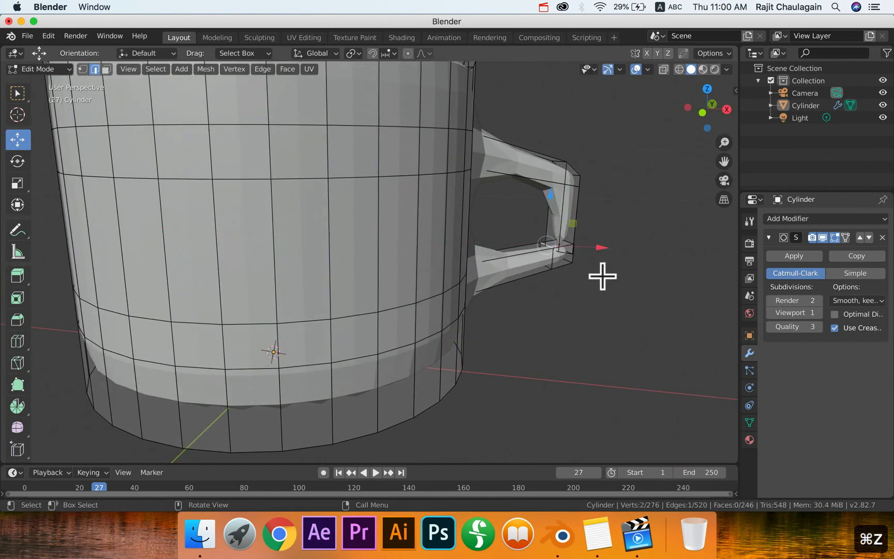
Step: Examine the handle's lower corner up close in face selection mode, and return to Object Mode
scroll(604, 275, "up", 5)
middle_click_drag(602, 275, 582, 280)
key("3")
middle_click_drag(309, 335, 377, 324)
left_click(324, 302)
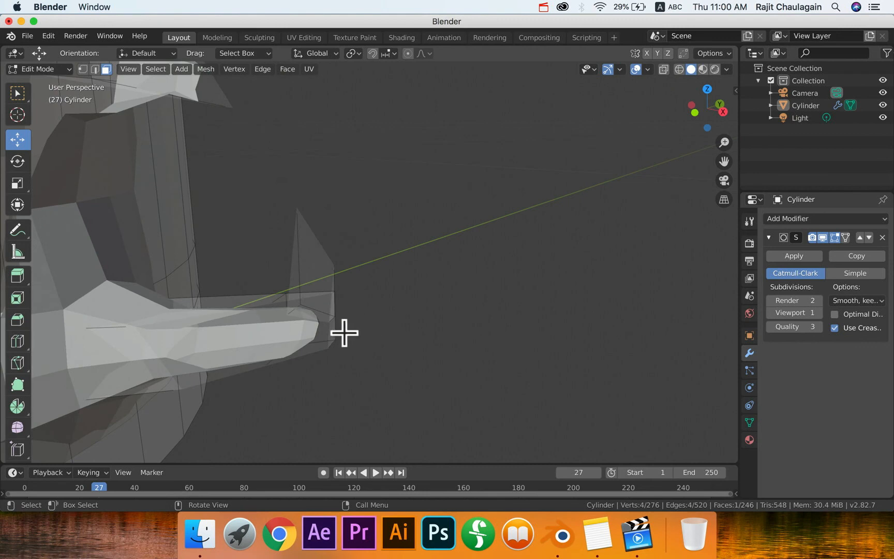
key("KP_Decimal")
scroll(444, 343, "down", 10)
key("Tab")
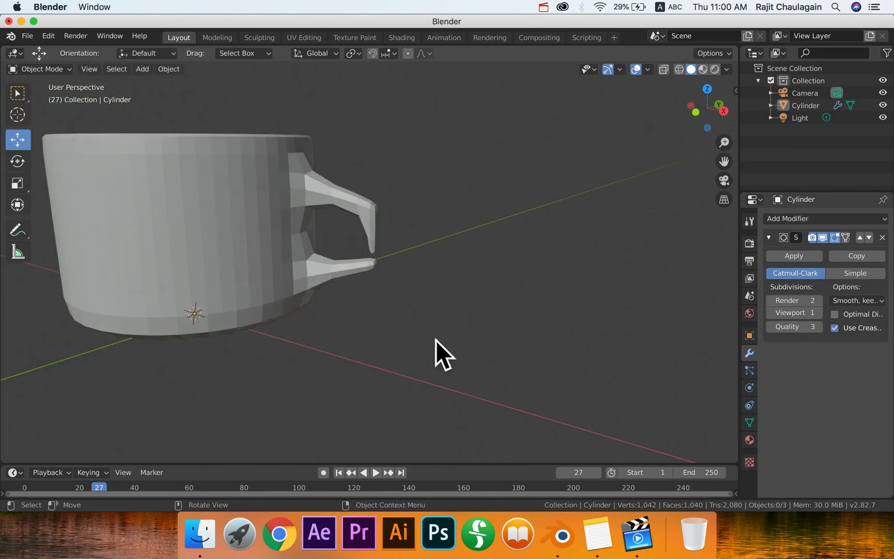
Step: Inspect the smoothed mug and its handle in Object Mode and again in Edit Mode
scroll(408, 330, "up", 2)
left_click(383, 245)
middle_click_drag(406, 281, 424, 282)
left_click(525, 302)
left_click(475, 247)
key("Tab")
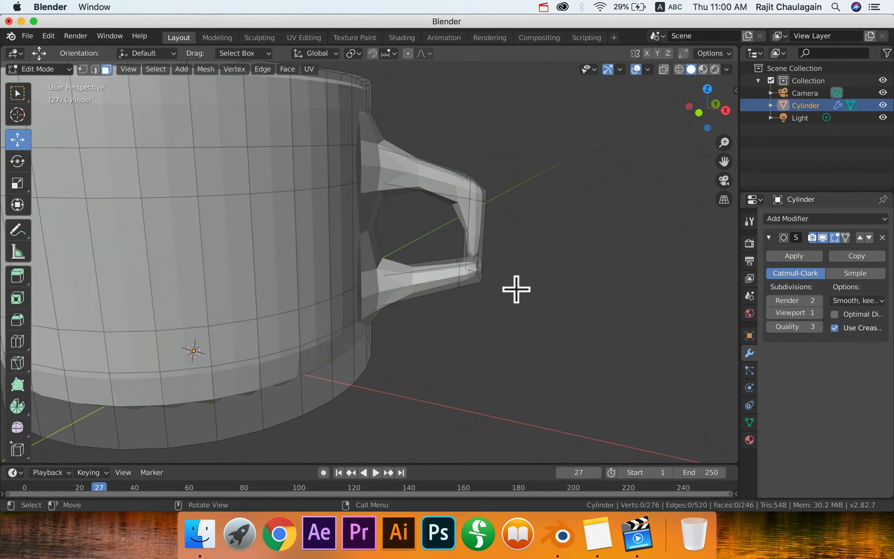
scroll(515, 290, "down", 3)
middle_click_drag(436, 284, 395, 271)
scroll(443, 279, "up", 2)
scroll(480, 284, "up", 2)
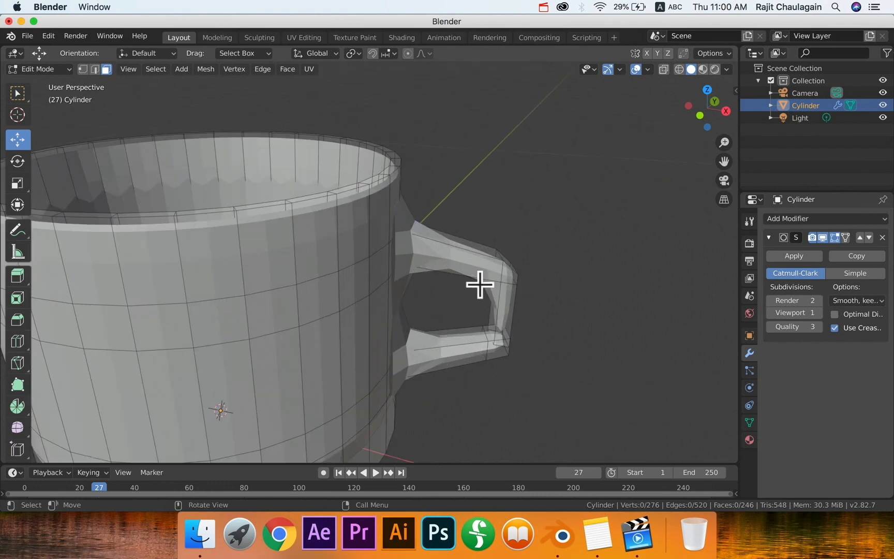
scroll(494, 288, "down", 6)
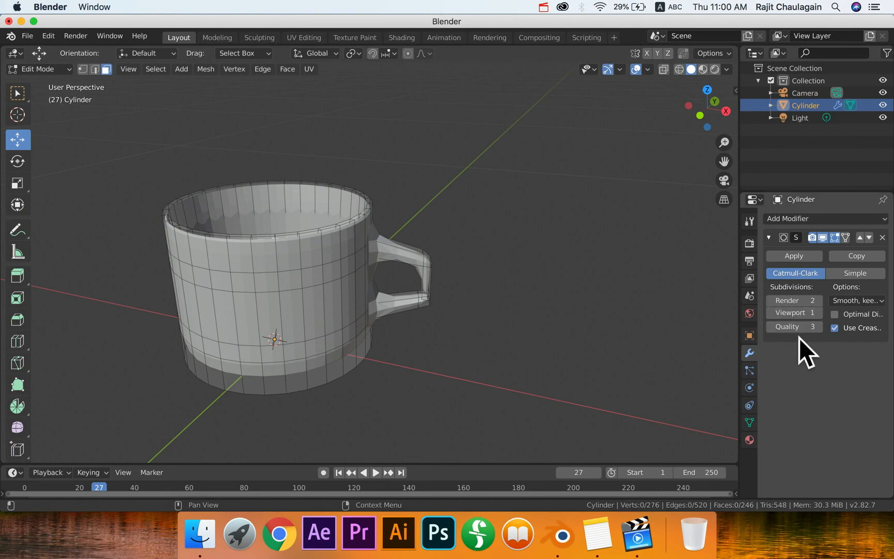
Step: Remove the Subdivision Surface modifier from the mug and check the handle's unsmoothed mesh
left_click(883, 237)
scroll(422, 378, "up", 3)
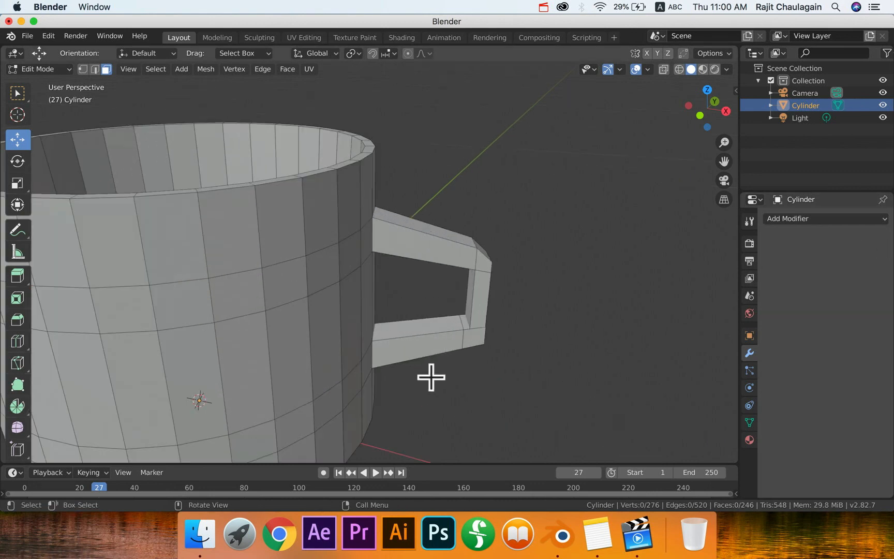
middle_click_drag(429, 375, 491, 365)
scroll(492, 365, "down", 2)
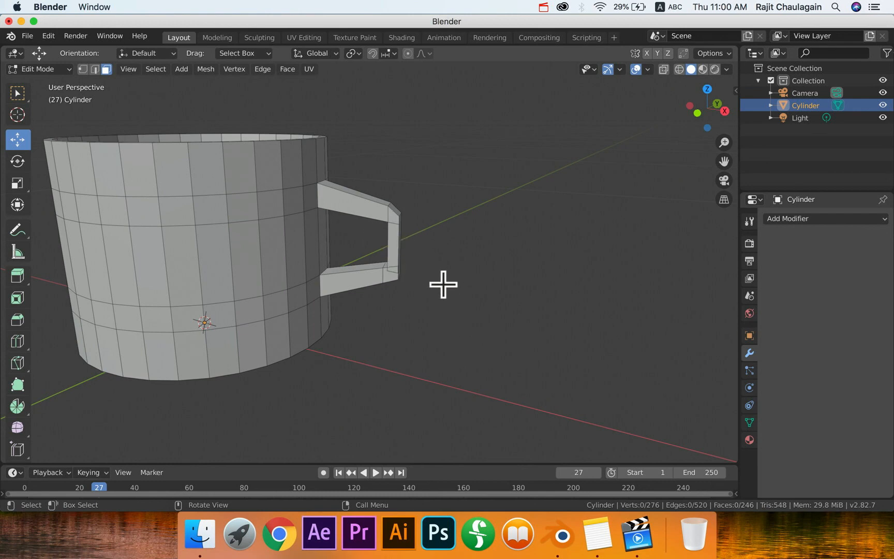
scroll(444, 284, "up", 2)
middle_click_drag(472, 285, 479, 285)
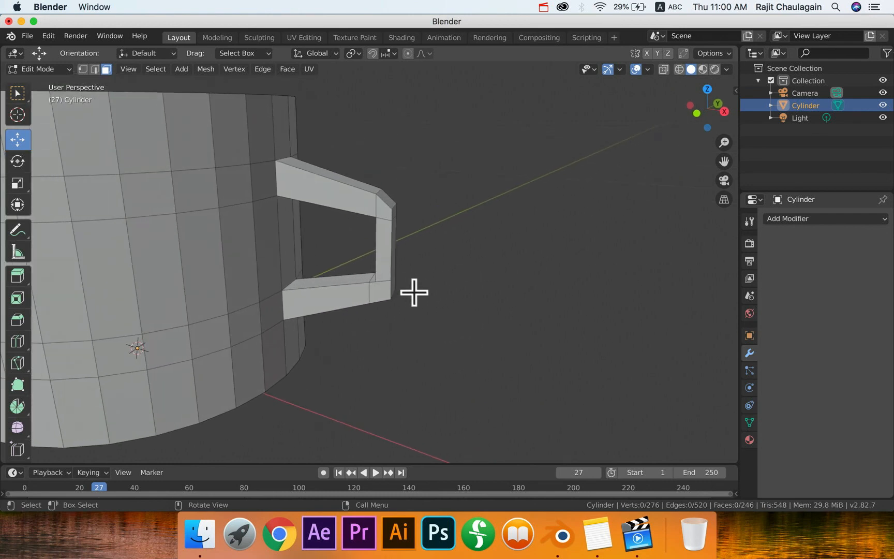
Step: Select the four faces around the handle's vertical section and delete them, leaving the two horizontal arms
middle_click_drag(414, 292, 419, 289)
left_click_drag(390, 247, 461, 300)
middle_click_drag(461, 299, 601, 304)
left_click_drag(505, 237, 574, 265)
middle_click_drag(601, 306, 517, 286)
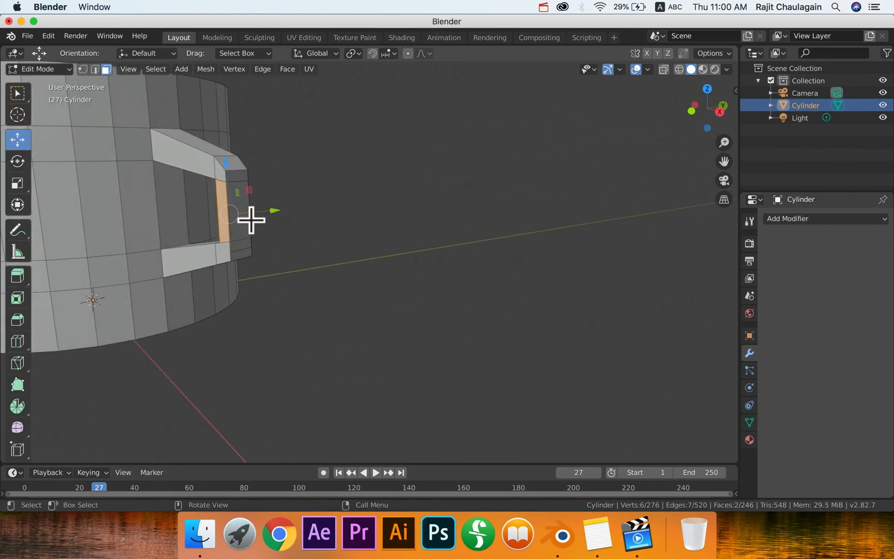
left_click(236, 200, "shift")
middle_click_drag(355, 243, 177, 220)
left_click(84, 214, "shift")
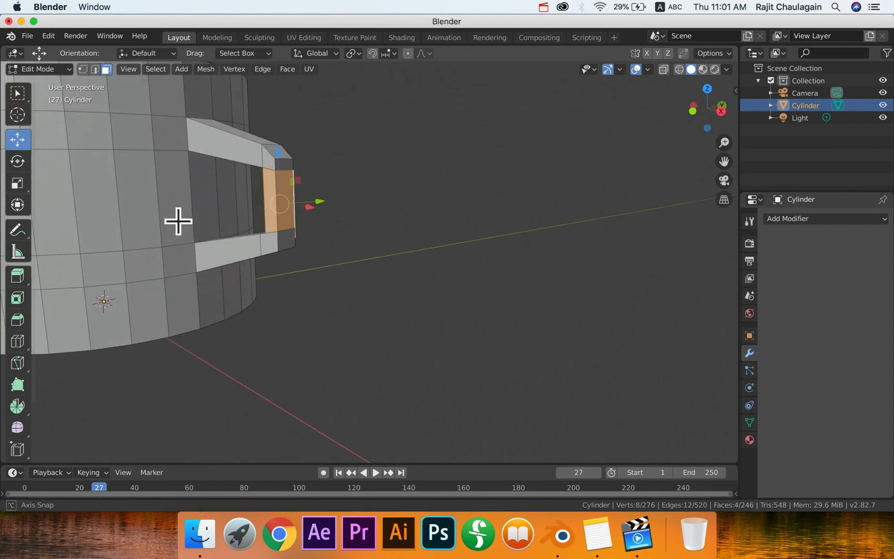
key("x")
key("Escape")
key("x")
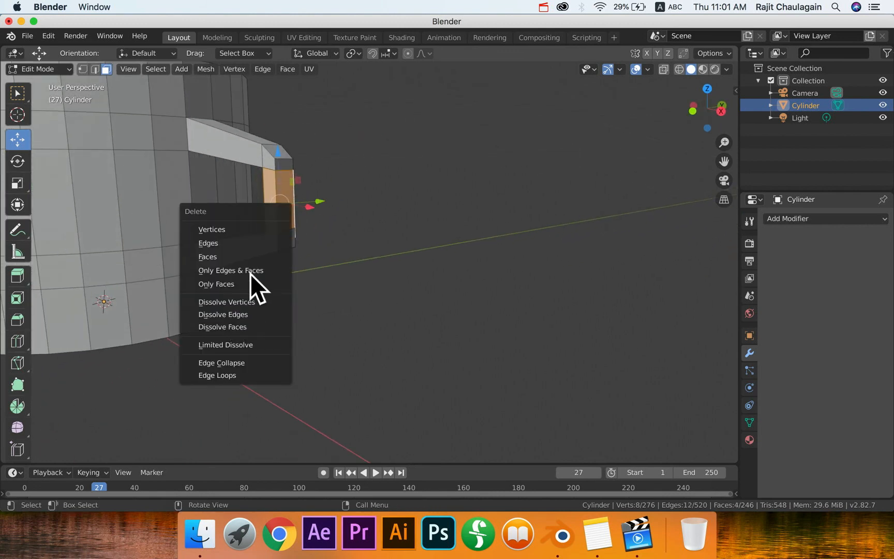
left_click(231, 256)
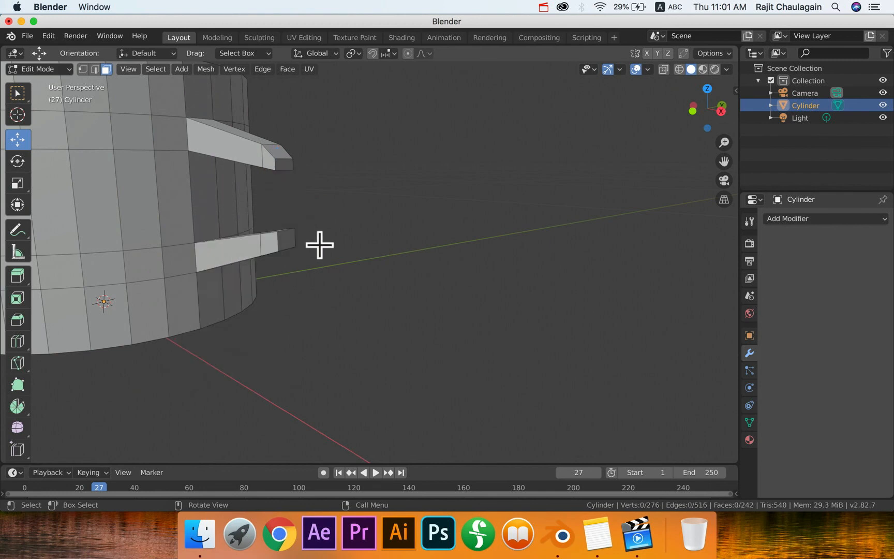
Step: Set the viewport's Clip Start to 0.001 m for close-up viewing of the handle, and clear the face selection
middle_click_drag(320, 244, 368, 250)
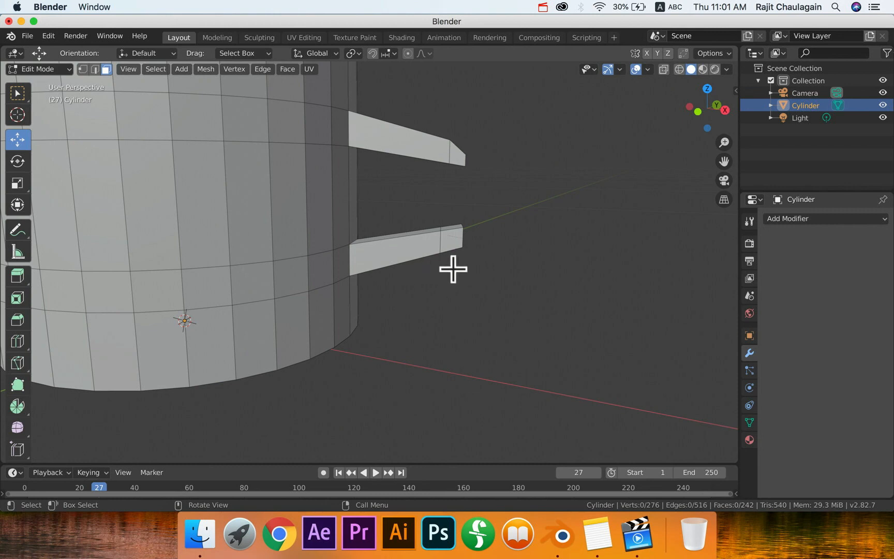
middle_click_drag(490, 265, 475, 169)
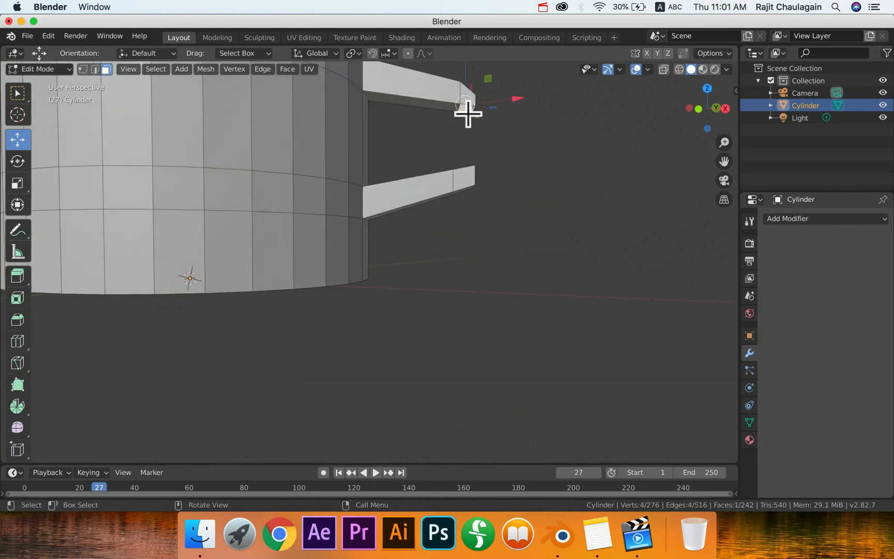
scroll(482, 134, "up", 10)
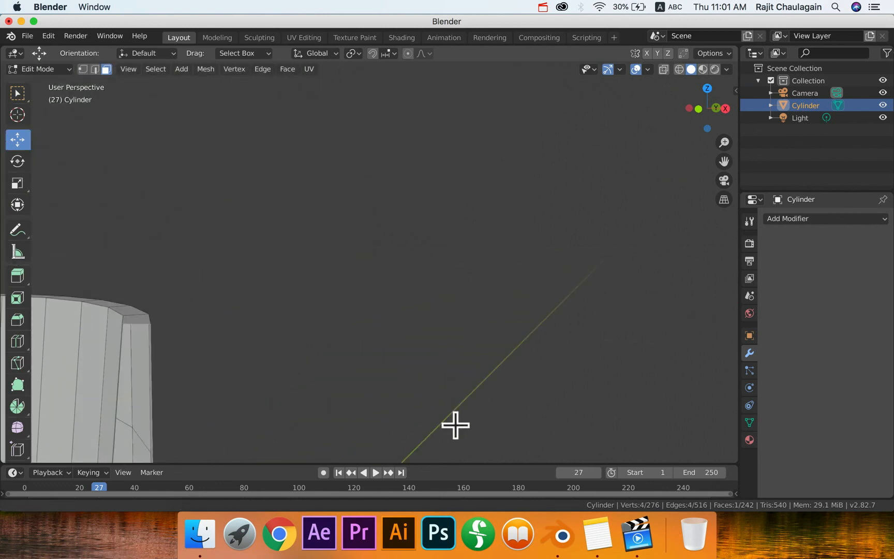
middle_click_drag(414, 346, 433, 343)
scroll(463, 309, "down", 10)
scroll(433, 343, "up", 8)
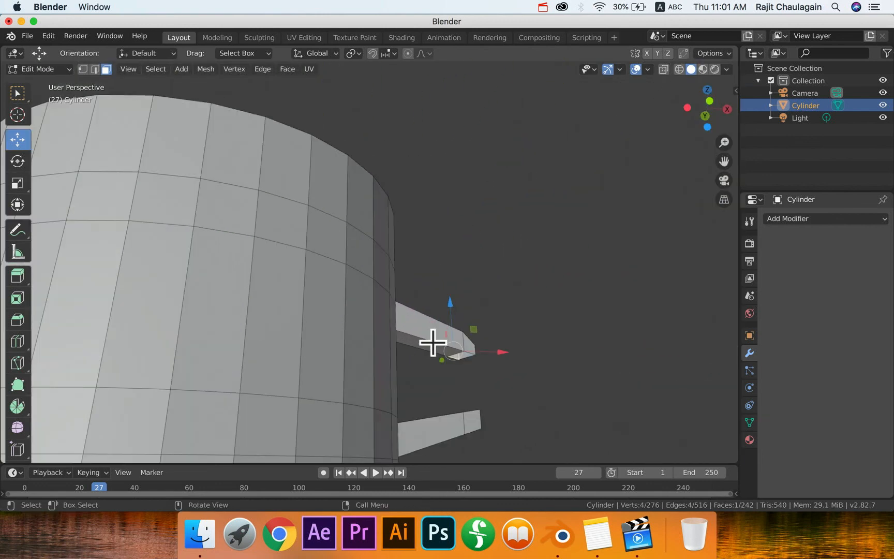
scroll(433, 343, "down", 8)
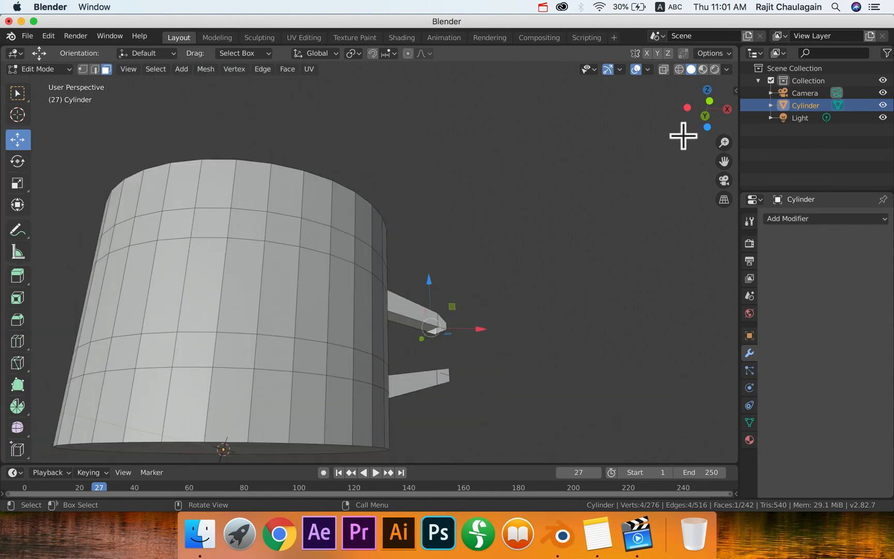
key("n")
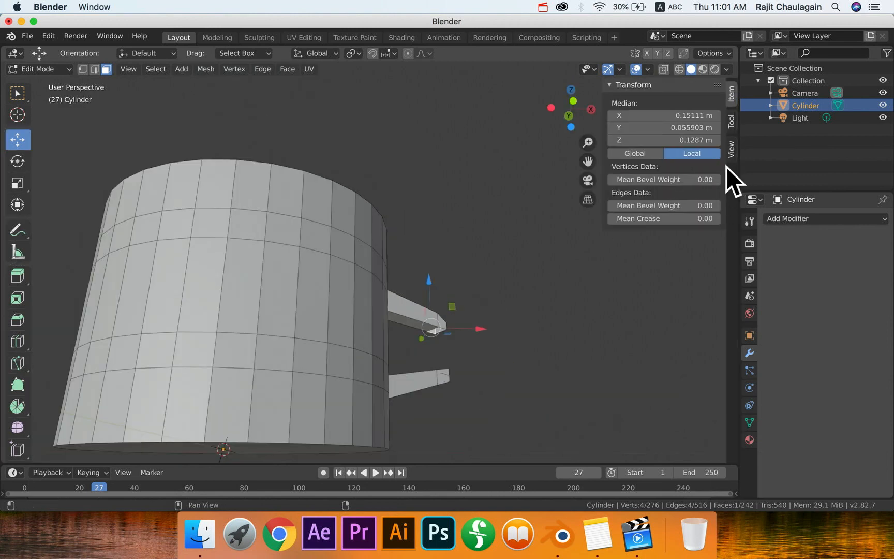
left_click(730, 142)
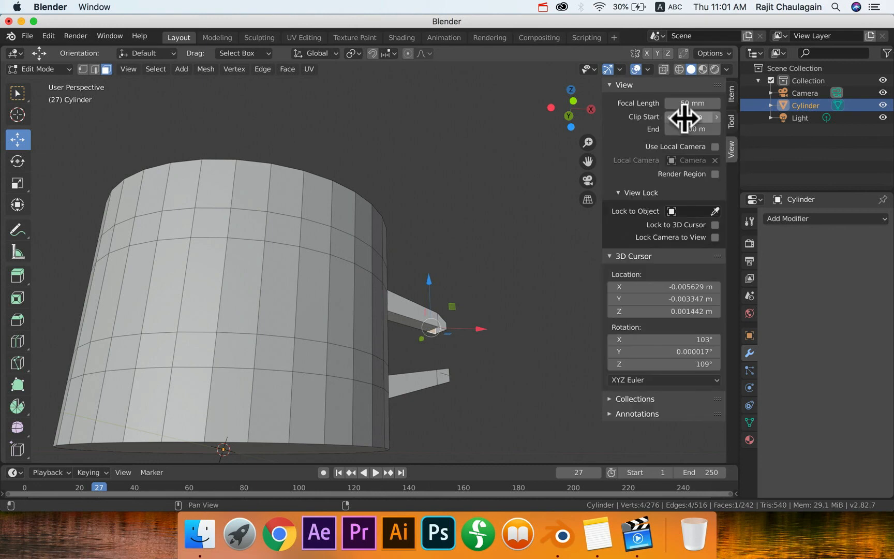
left_click_drag(677, 119, 668, 119)
left_click(453, 344)
Step: Examine the open end of the upper handle arm up close from below, including its inner faces
scroll(454, 344, "up", 8)
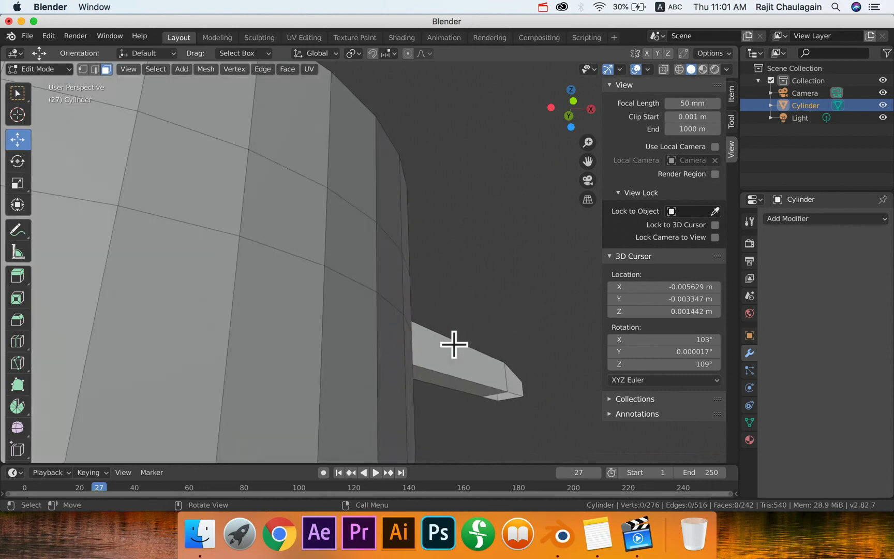
scroll(454, 344, "down", 8)
mouse_move(455, 343)
middle_mouse_down()
mouse_move(495, 347)
mouse_move(462, 341)
middle_mouse_up()
scroll(402, 345, "up", 4)
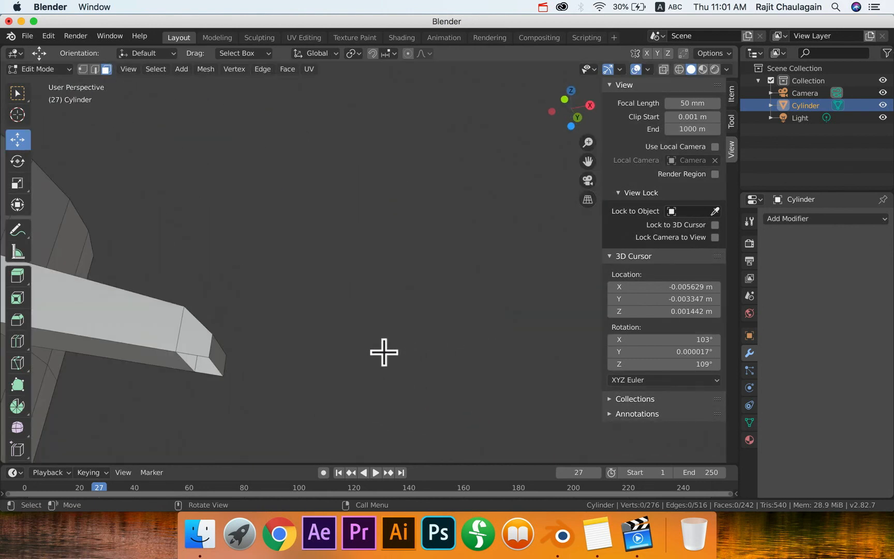
middle_click_drag(338, 352, 403, 311, "shift")
scroll(405, 312, "up", 2)
middle_click_drag(468, 305, 404, 319, "shift")
middle_click_drag(413, 271, 417, 269)
left_click(490, 192)
left_click(493, 191)
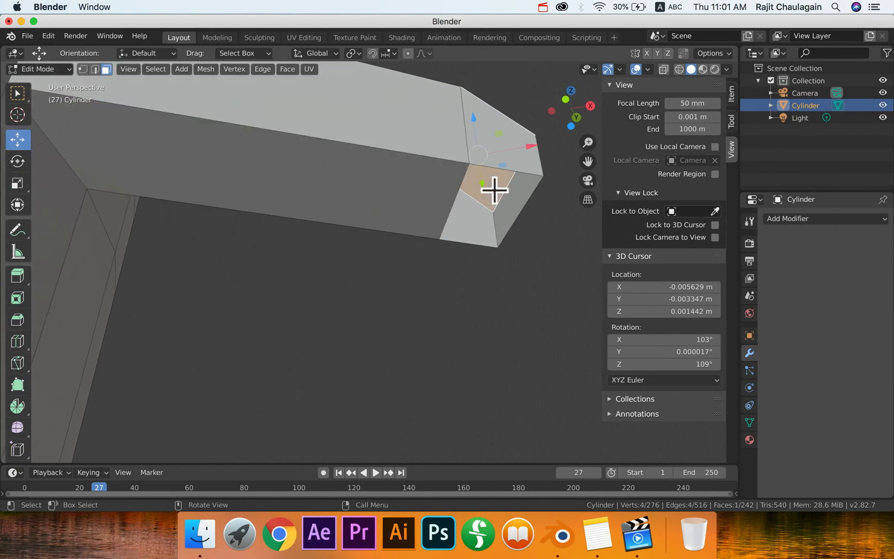
left_click(525, 268)
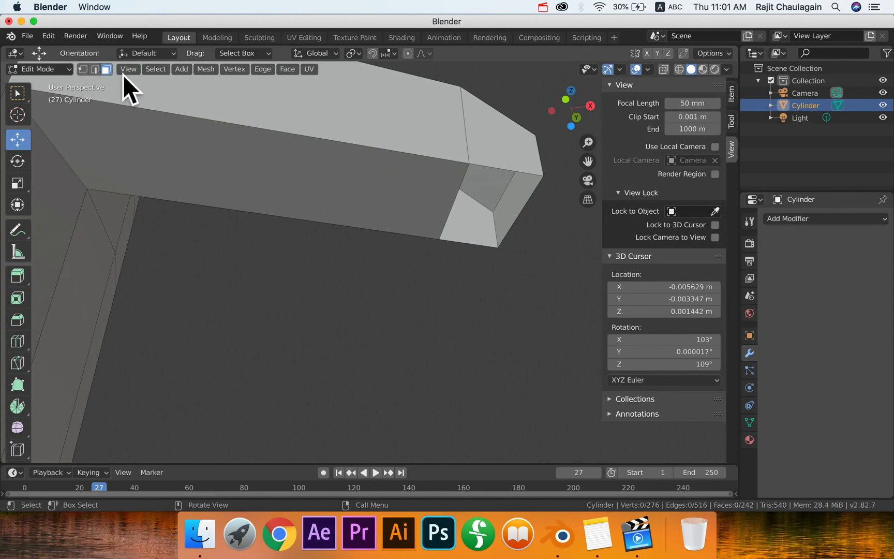
Step: Fill the open end of the upper handle arm with a face across its four corner vertices
key("1")
left_click(470, 164)
left_click(542, 175, "shift")
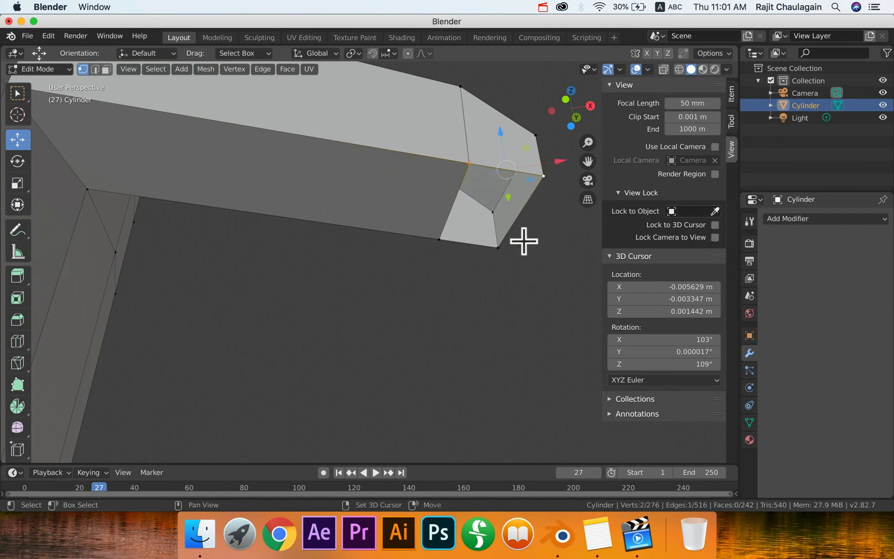
left_click(498, 249, "shift")
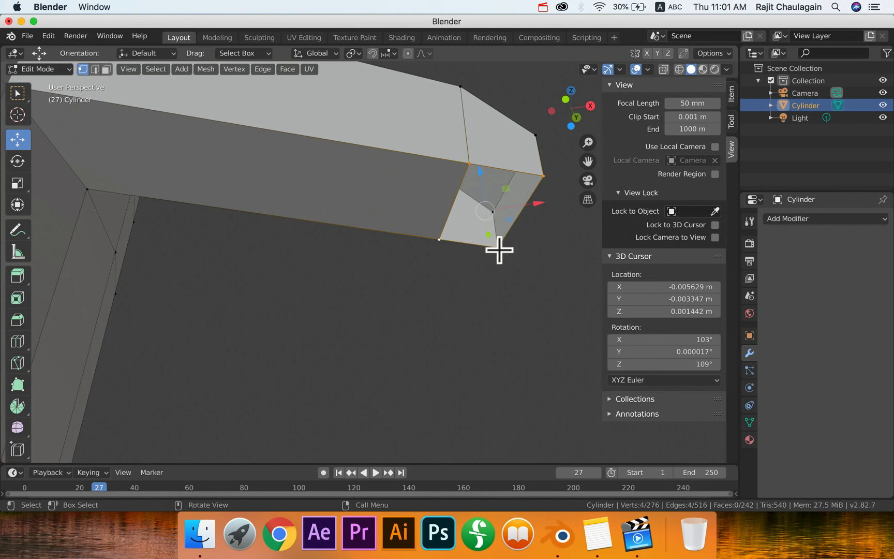
key("f")
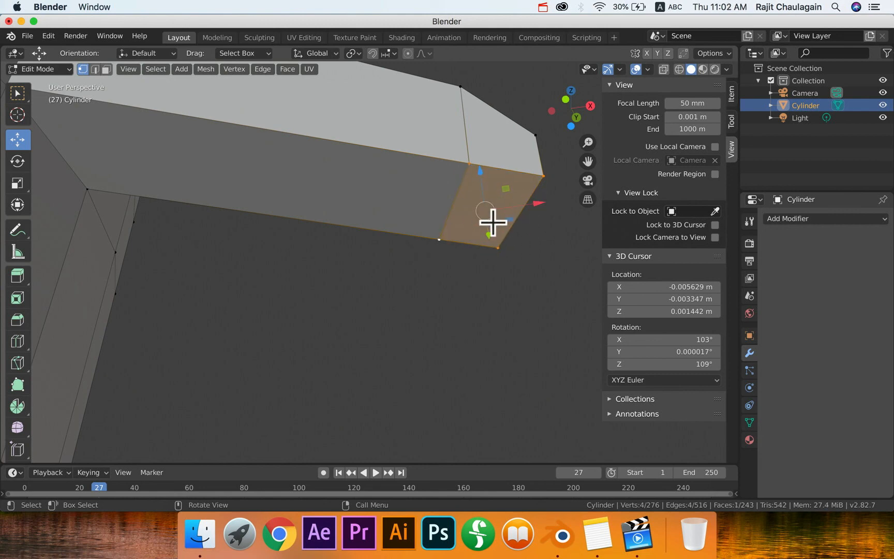
Step: Inspect the capped upper arm, the lower arm and the whole mug from different distances
scroll(493, 223, "down", 4)
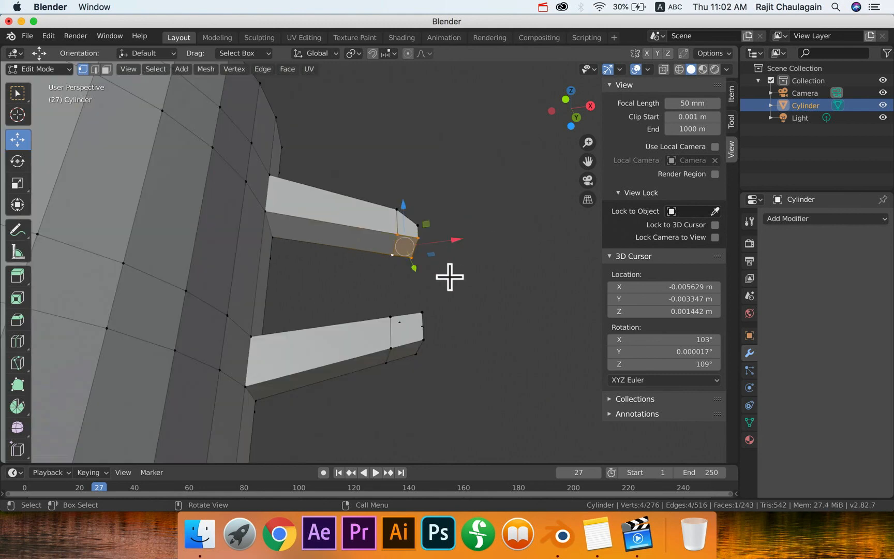
scroll(440, 279, "down", 2)
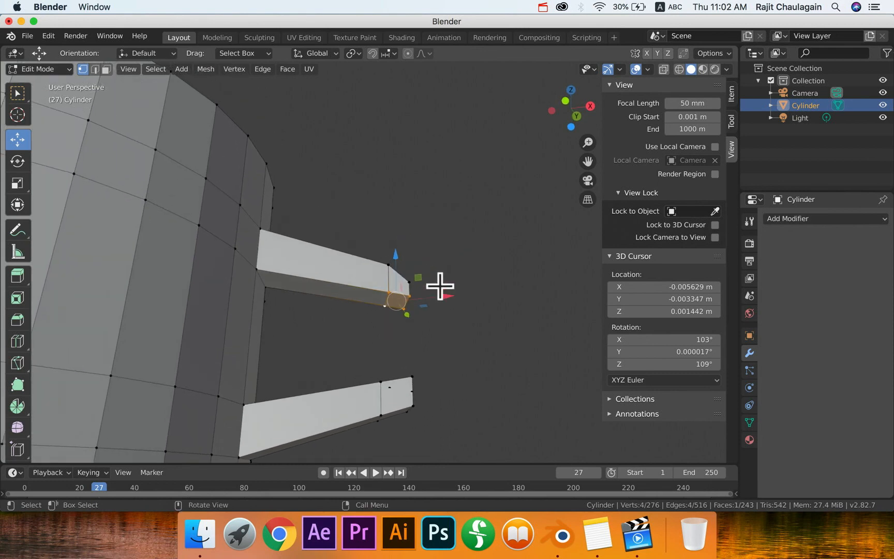
scroll(440, 283, "down", 4)
scroll(440, 286, "up", 3)
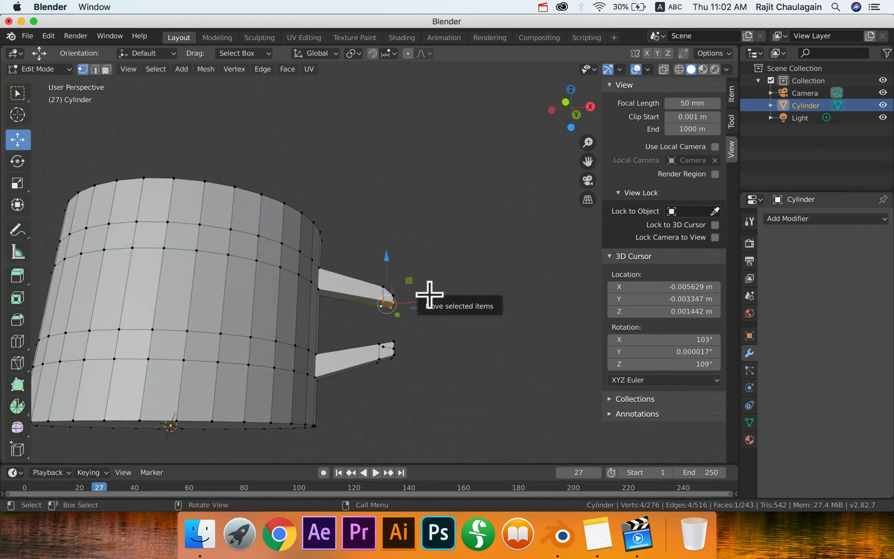
scroll(429, 296, "up", 1)
scroll(444, 310, "up", 2)
scroll(424, 319, "down", 3)
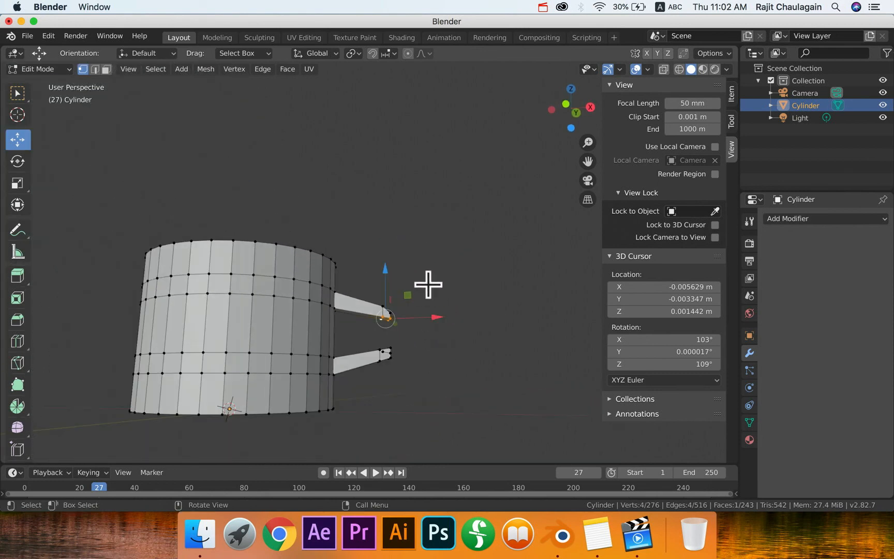
scroll(427, 285, "up", 1)
scroll(430, 298, "down", 5)
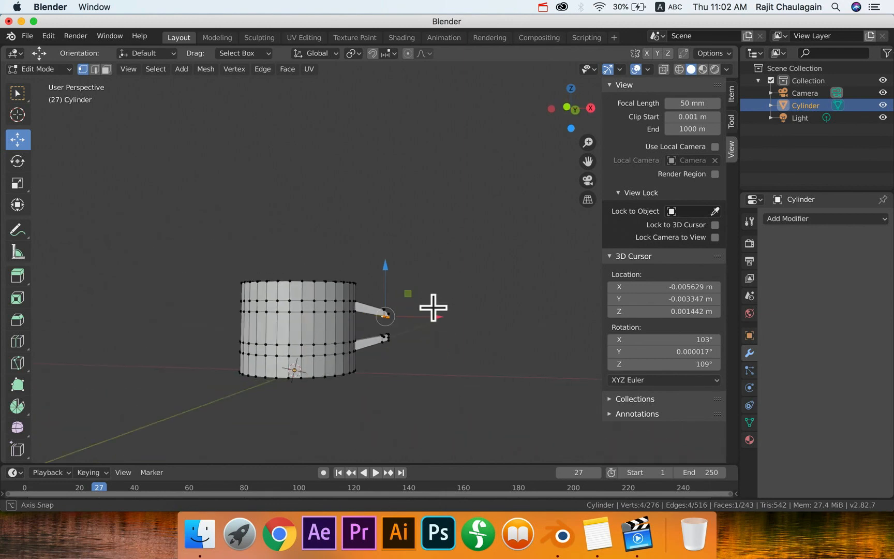